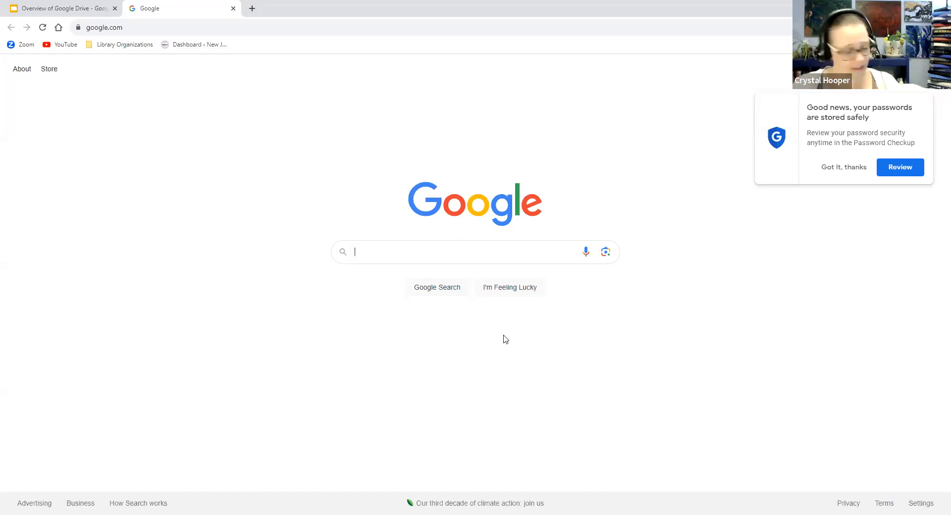
Dismiss the password notice, check the signed-in account panel, and pick Drive from the Google apps list
{"action": "left_click", "coordinate": [820, 170]}
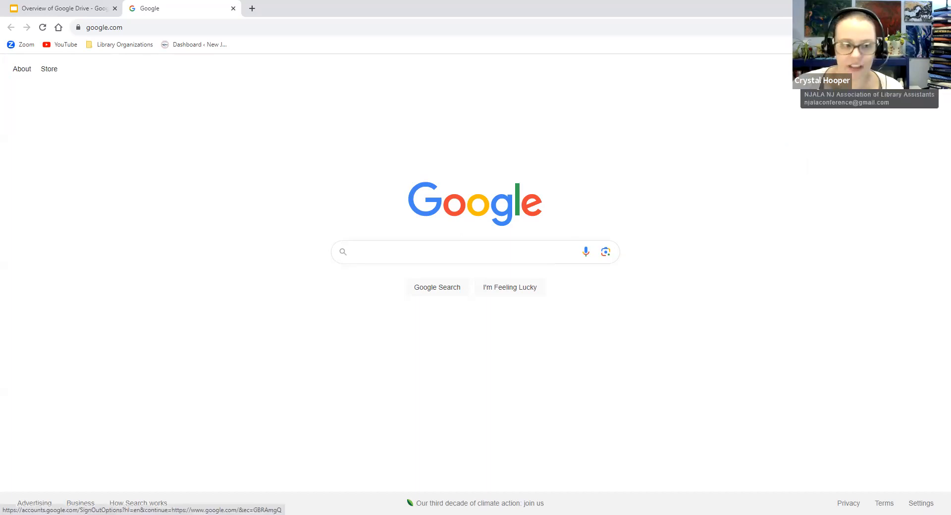
{"action": "left_click", "coordinate": [928, 69]}
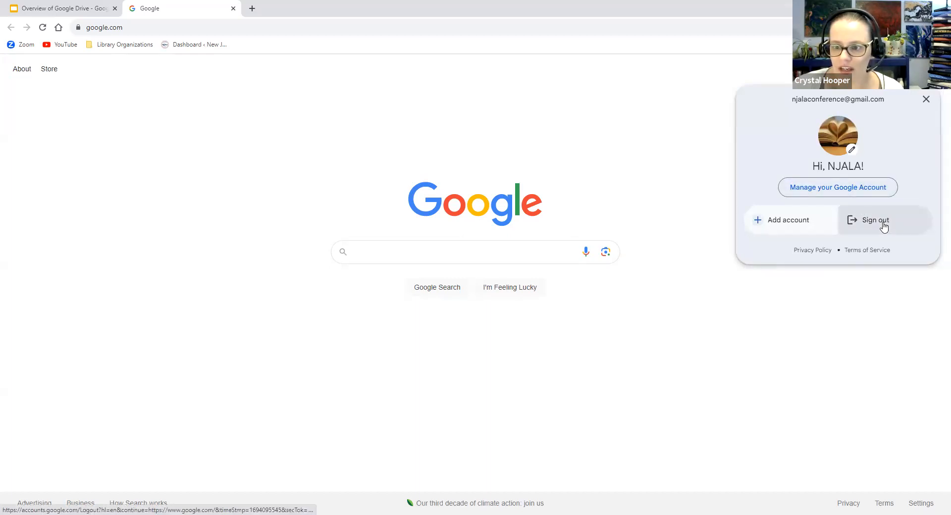
{"action": "left_click", "coordinate": [700, 158]}
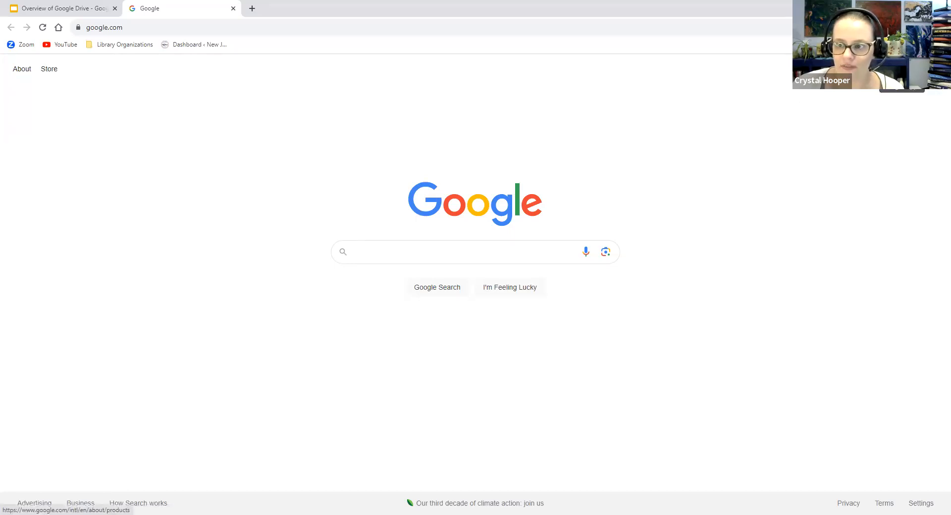
{"action": "left_click", "coordinate": [914, 69]}
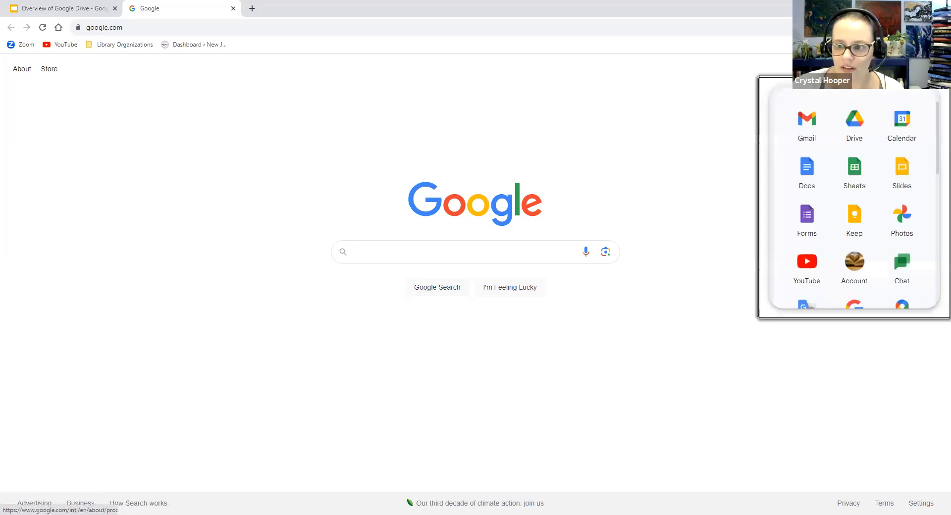
{"action": "left_click", "coordinate": [855, 143]}
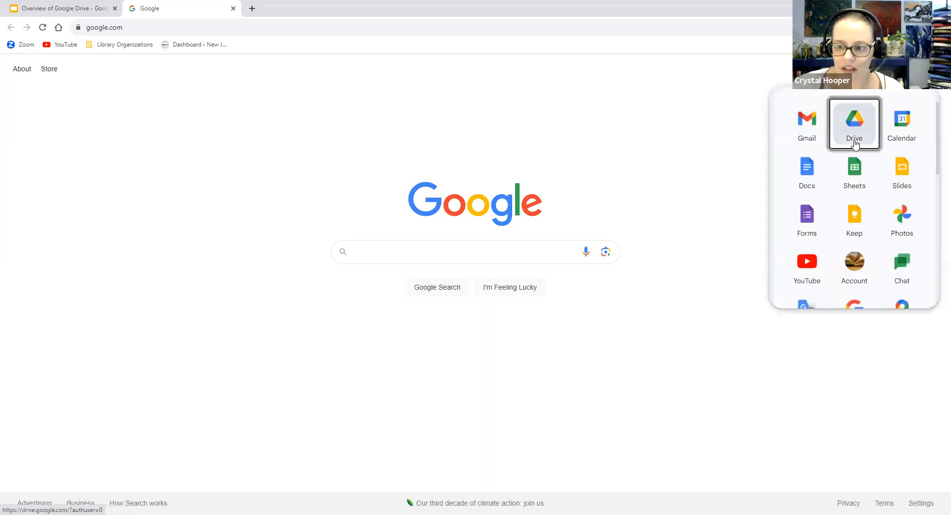
Open My Drive, then the Computers page showing no computers syncing
{"action": "left_click", "coordinate": [855, 143]}
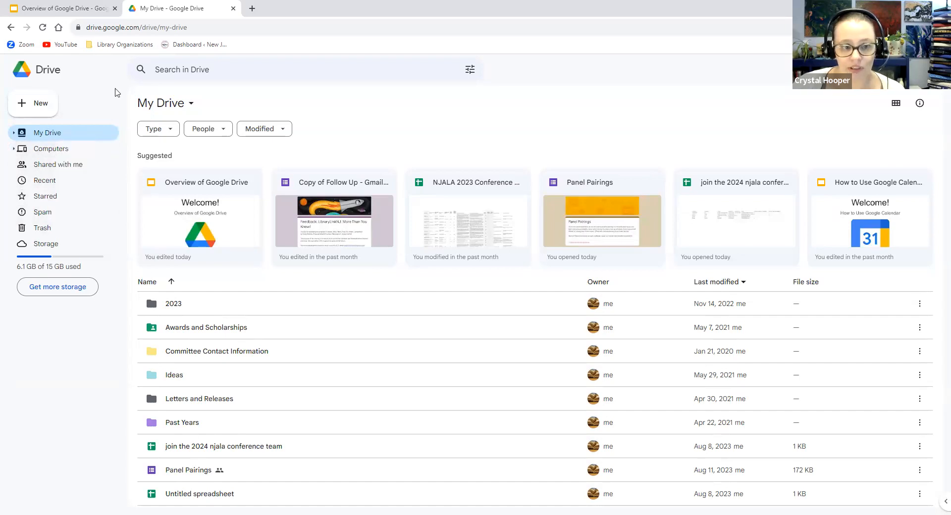
{"action": "left_click", "coordinate": [80, 149]}
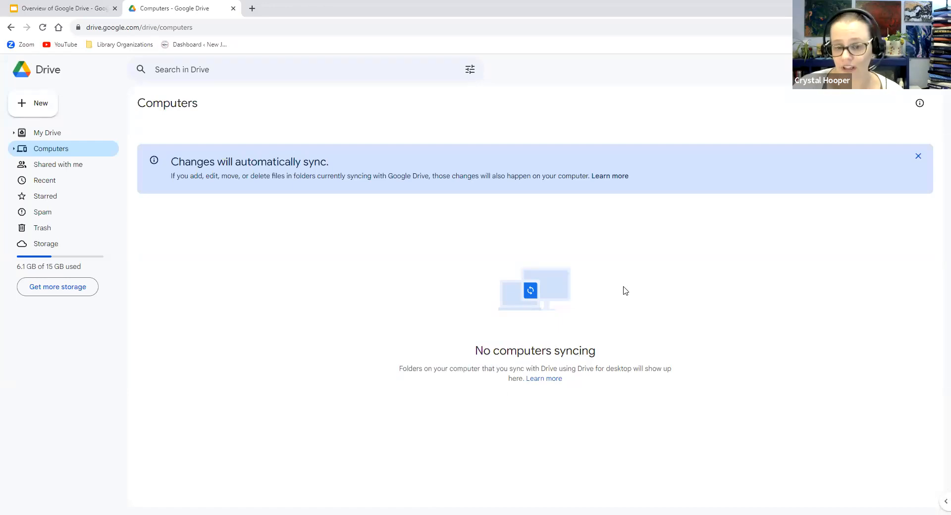
Browse the Shared with me list of suggested files and items shared by others
{"action": "left_click", "coordinate": [69, 170]}
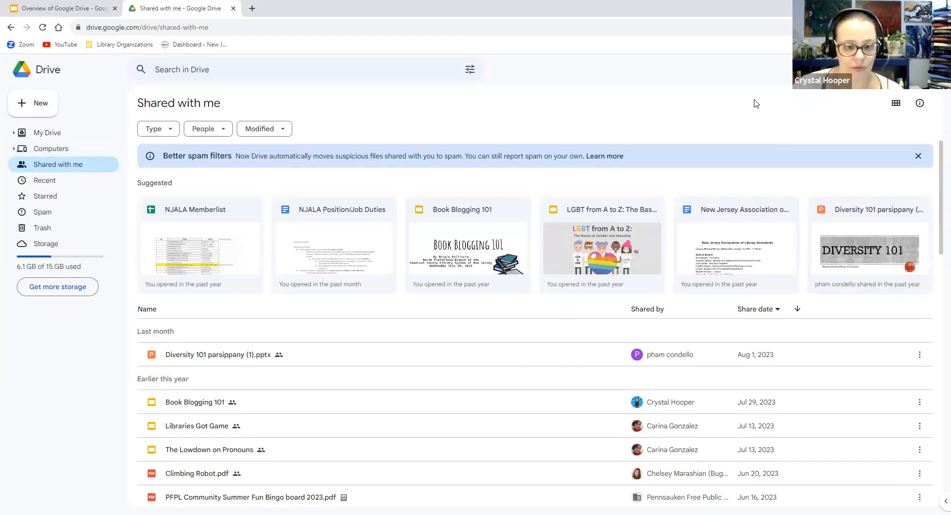
{"action": "scroll", "coordinate": [366, 404], "scroll_direction": "down", "scroll_amount": 1}
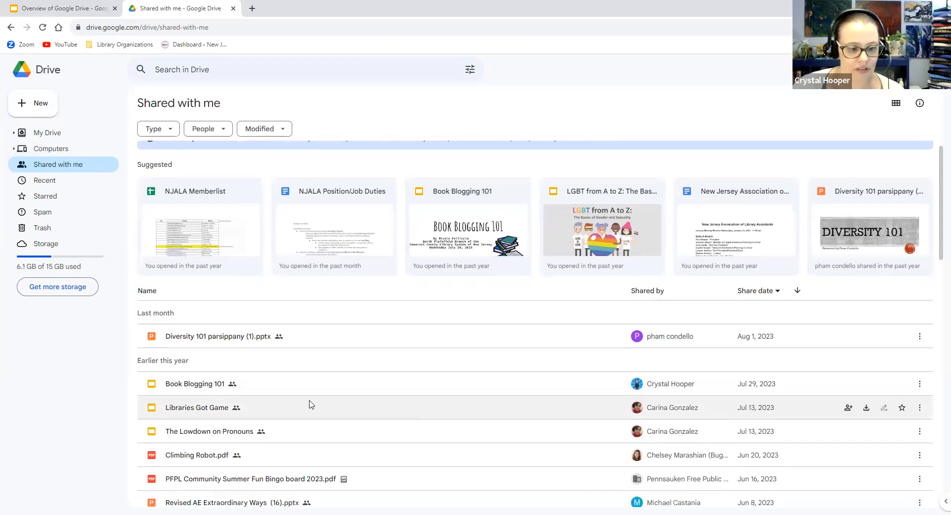
{"action": "scroll", "coordinate": [366, 404], "scroll_direction": "down", "scroll_amount": 2}
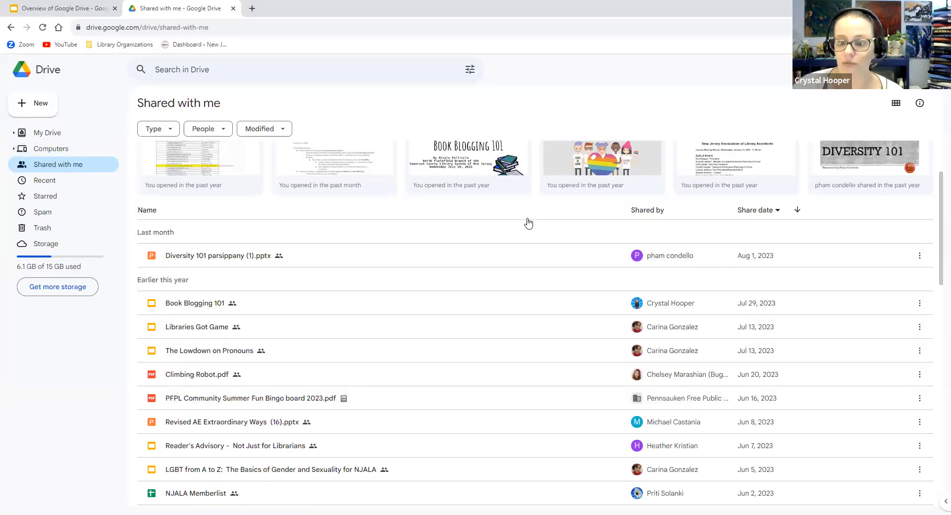
{"action": "scroll", "coordinate": [458, 270], "scroll_direction": "down", "scroll_amount": 8}
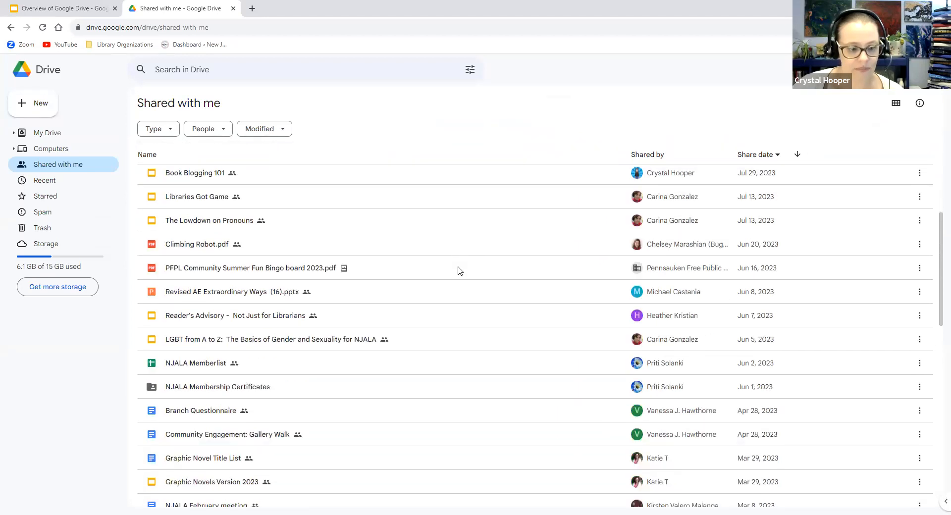
{"action": "scroll", "coordinate": [459, 271], "scroll_direction": "down", "scroll_amount": 3}
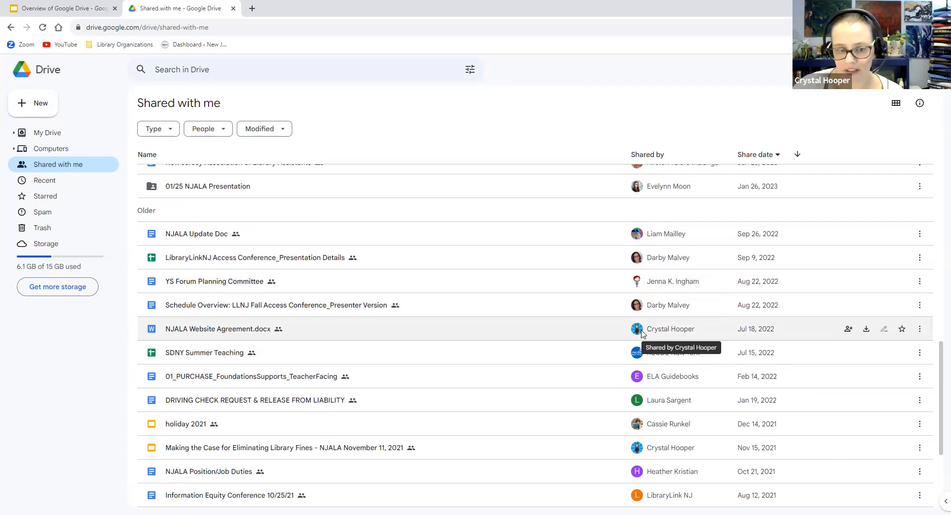
{"action": "mouse_move", "coordinate": [640, 333]}
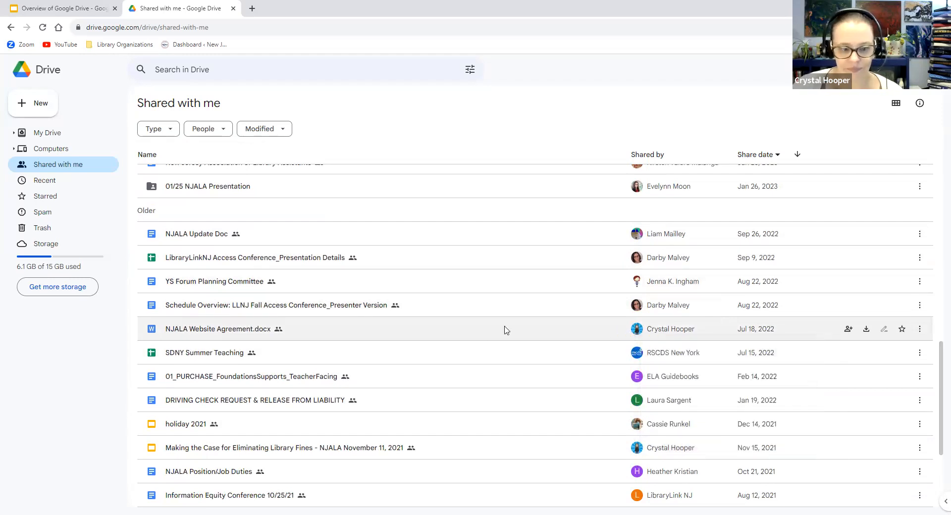
{"action": "scroll", "coordinate": [506, 330], "scroll_direction": "down", "scroll_amount": 2}
{"action": "scroll", "coordinate": [507, 327], "scroll_direction": "down", "scroll_amount": 1}
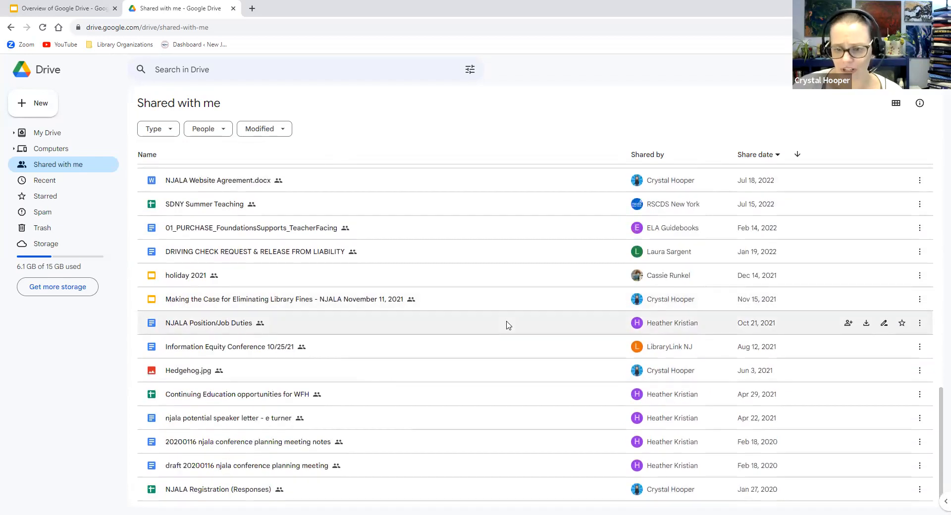
{"action": "scroll", "coordinate": [507, 325], "scroll_direction": "down", "scroll_amount": 1}
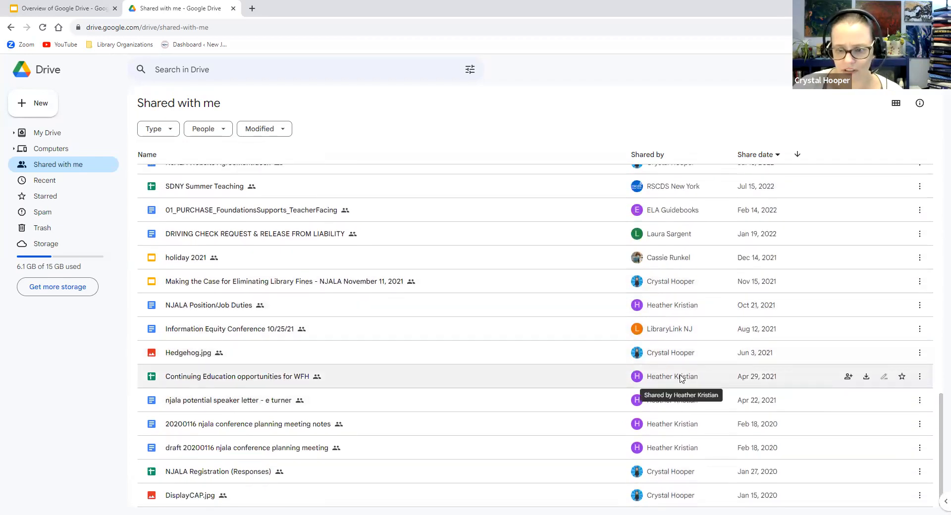
{"action": "mouse_move", "coordinate": [680, 377]}
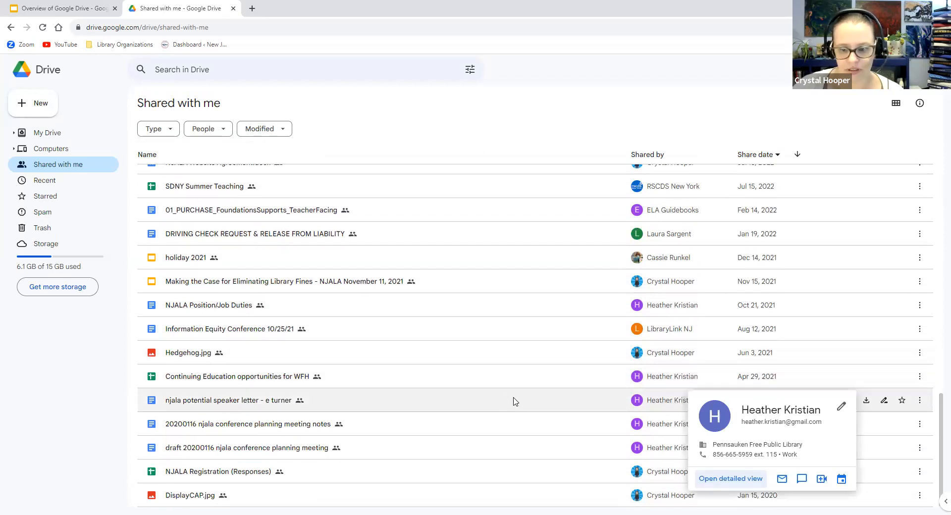
{"action": "scroll", "coordinate": [510, 366], "scroll_direction": "up", "scroll_amount": 12}
{"action": "scroll", "coordinate": [510, 364], "scroll_direction": "up", "scroll_amount": 4}
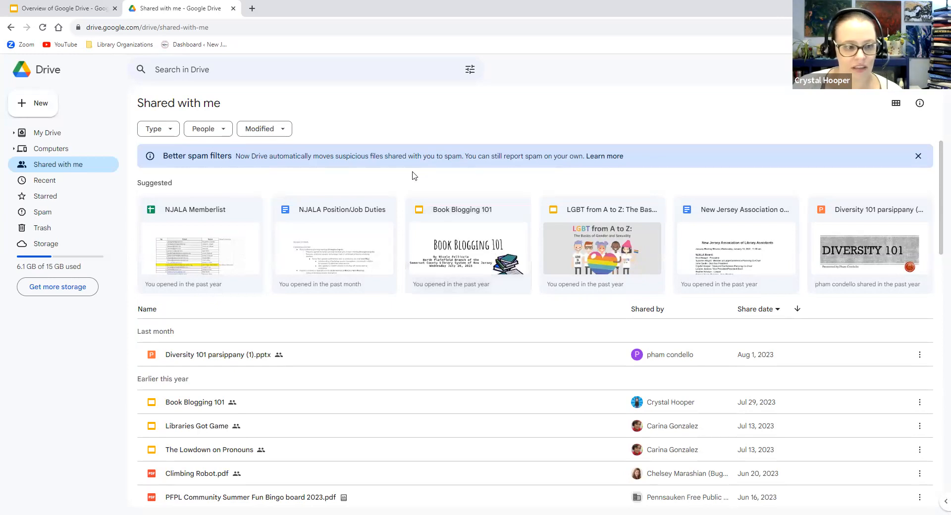
{"action": "left_click", "coordinate": [70, 165]}
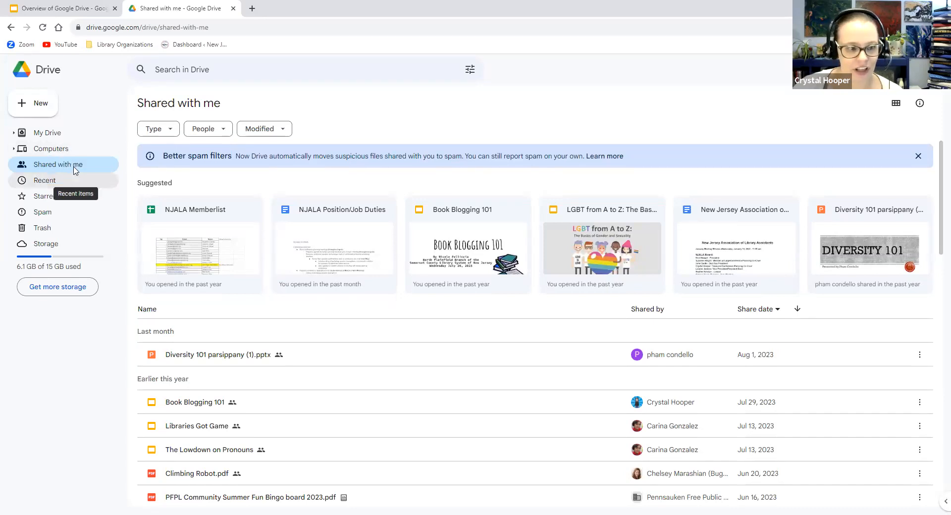
Visit Recent, Starred and Spam, ending on the empty Trash with 30-day deletion
{"action": "left_click", "coordinate": [42, 184]}
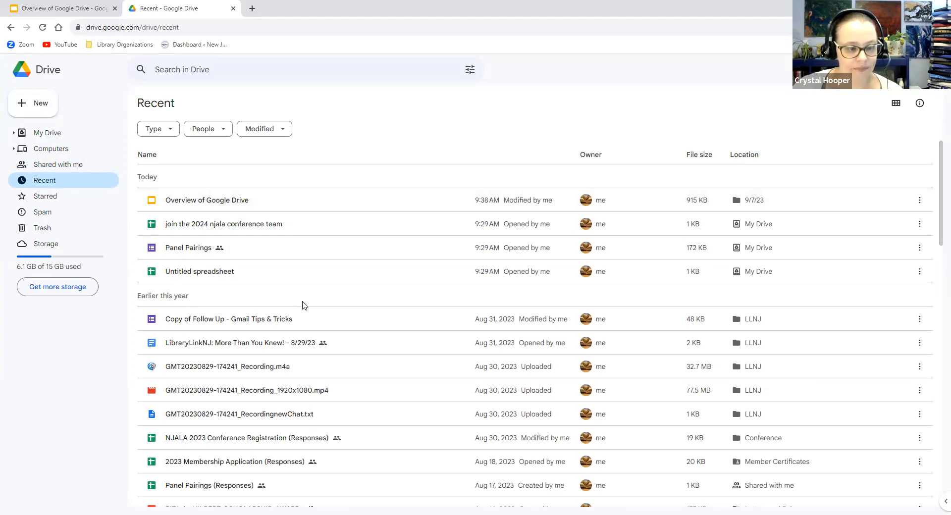
{"action": "left_click", "coordinate": [45, 200]}
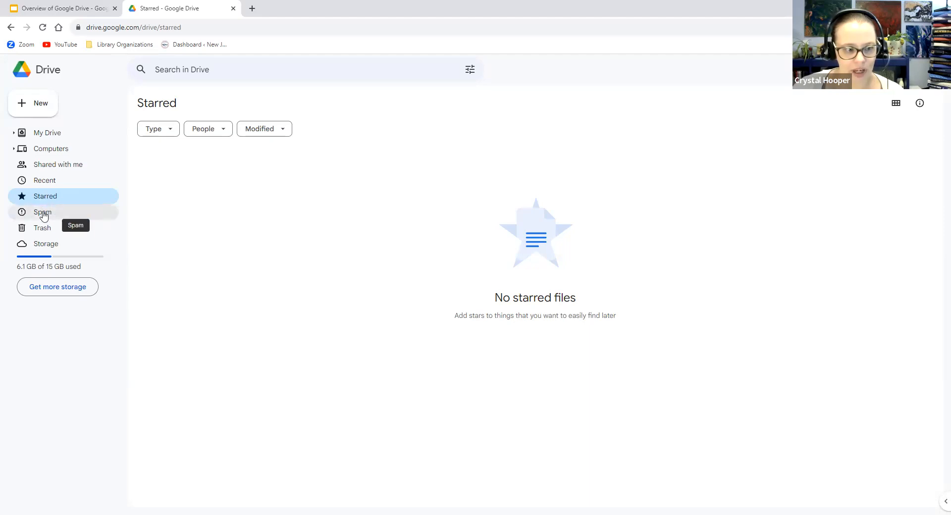
{"action": "left_click", "coordinate": [43, 212]}
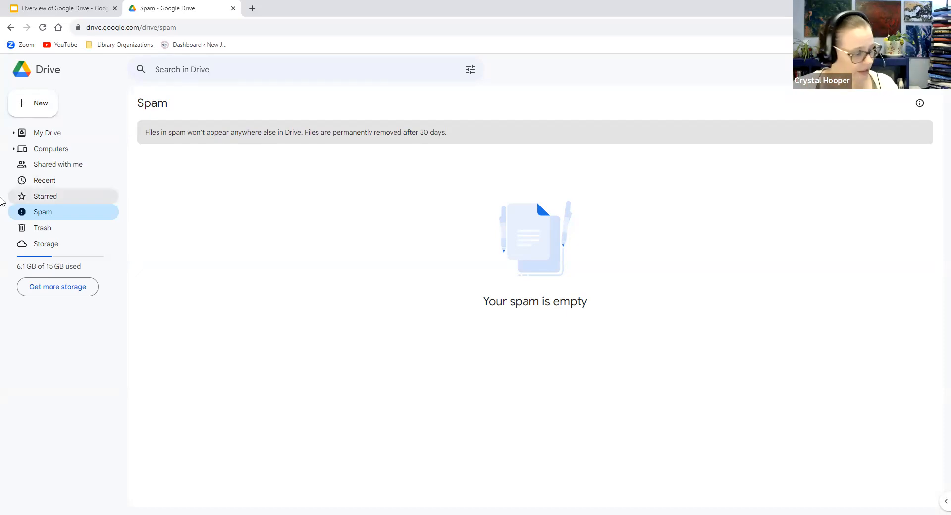
{"action": "left_click", "coordinate": [45, 235]}
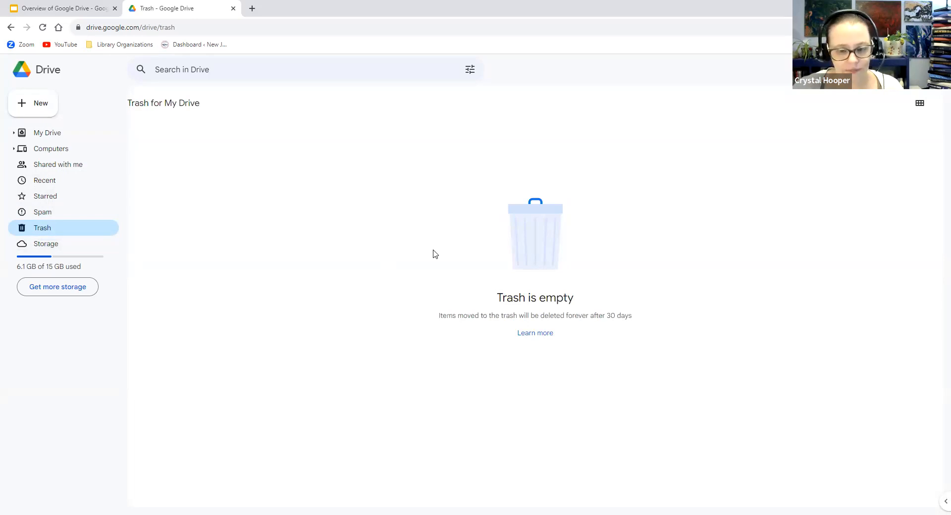
Open Storage to see 6.1 GB of 15 GB used, with the largest file at 769.6 MB
{"action": "left_click", "coordinate": [46, 245]}
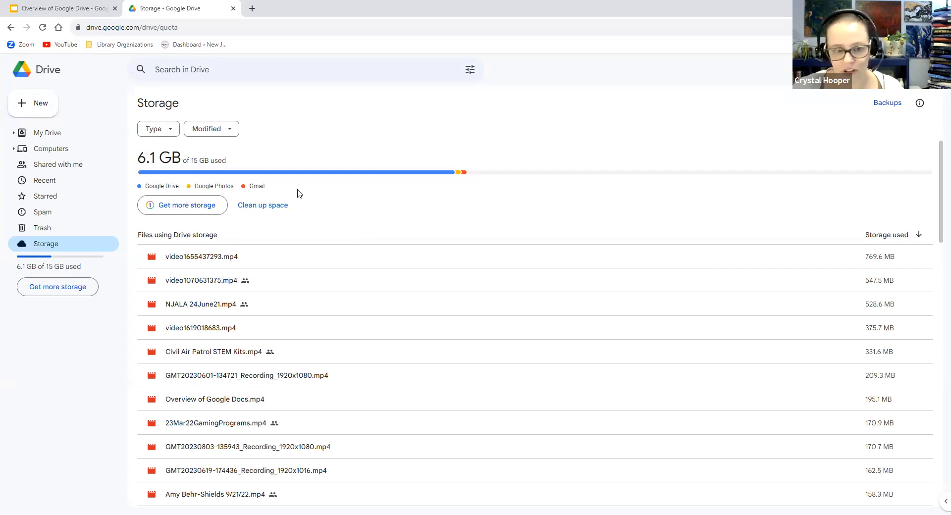
{"action": "mouse_move", "coordinate": [421, 178]}
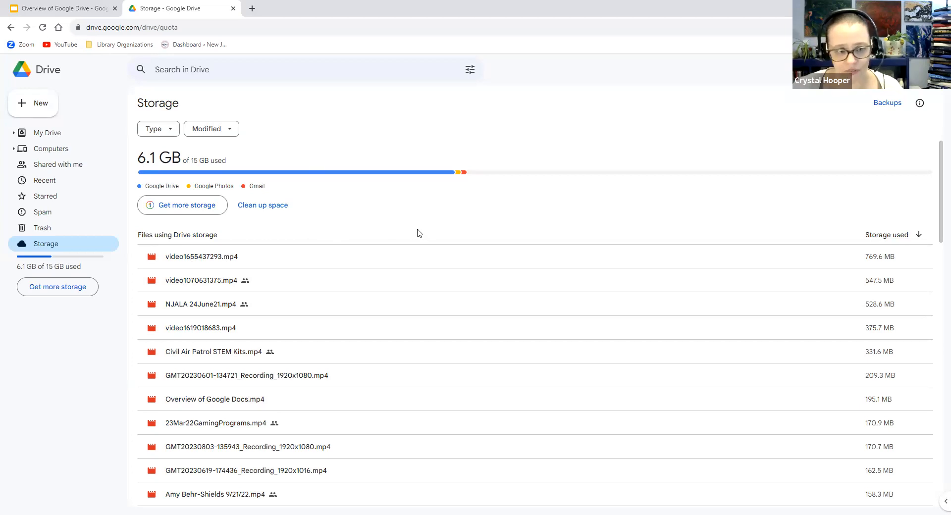
{"action": "left_click", "coordinate": [59, 293]}
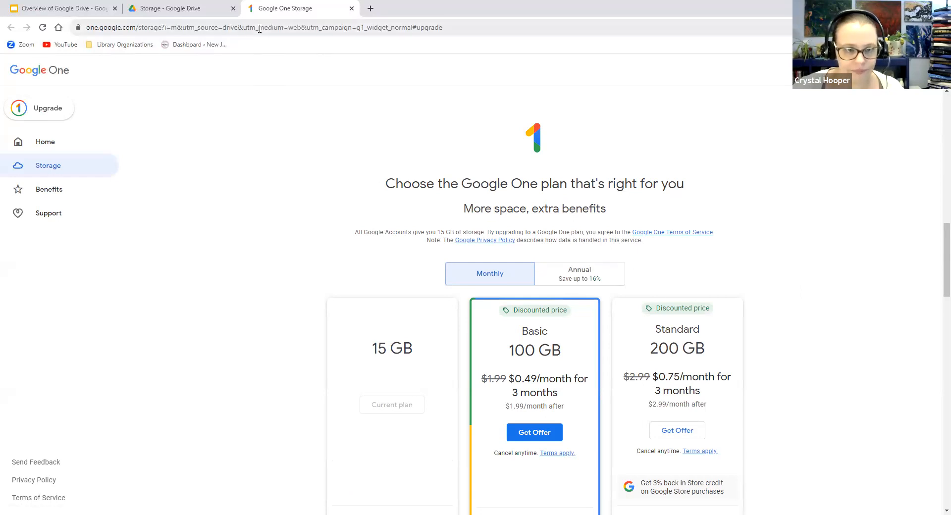
{"action": "left_click_drag", "start_coordinate": [259, 14], "coordinate": [148, 17]}
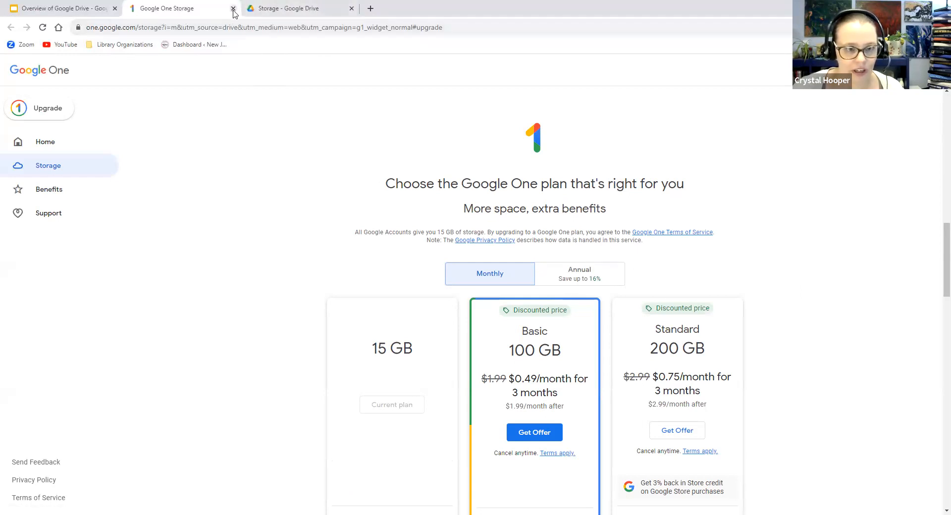
{"action": "left_click", "coordinate": [242, 8]}
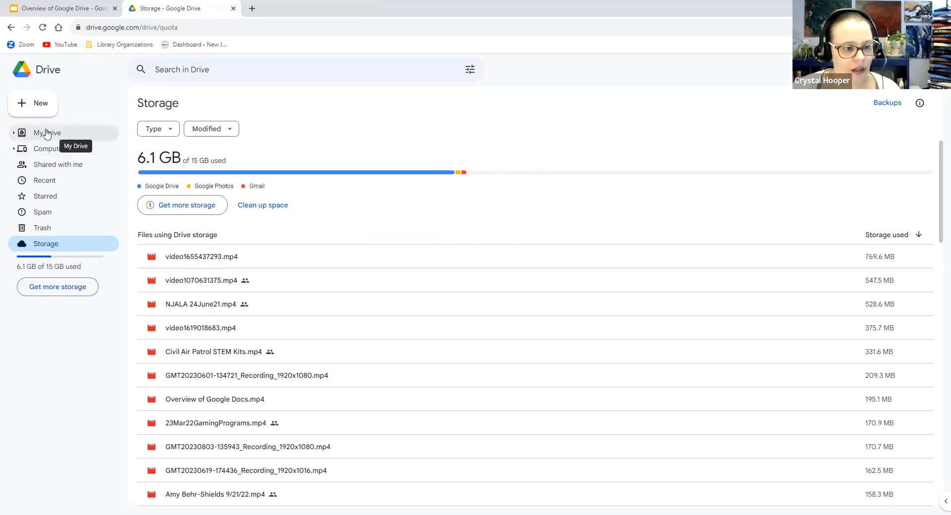
Return to My Drive and open the Google apps launcher listing Gmail, Docs, Sheets and more
{"action": "left_click", "coordinate": [28, 75]}
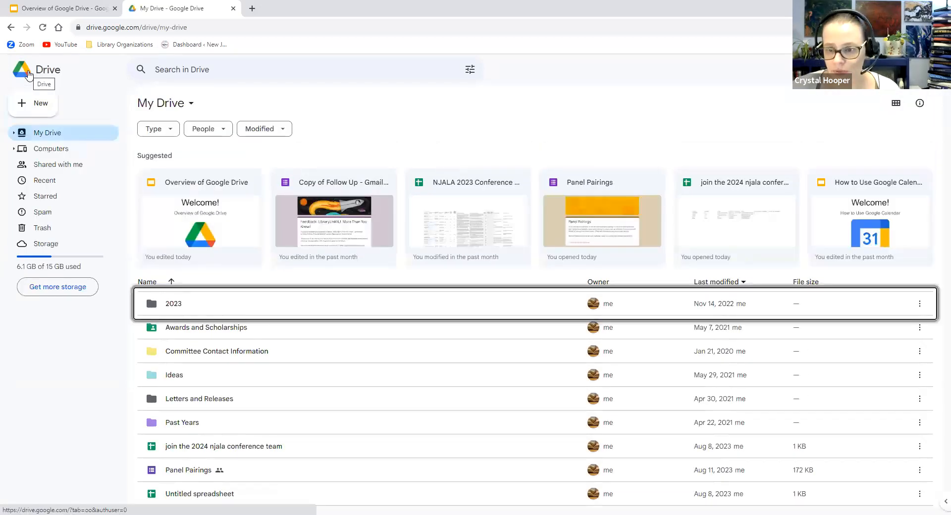
{"action": "left_click", "coordinate": [245, 91]}
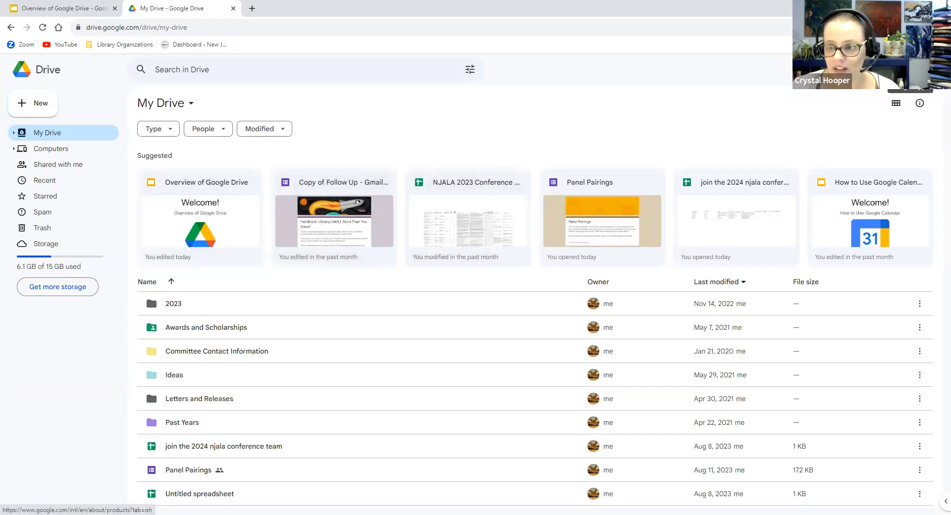
{"action": "left_click", "coordinate": [910, 70]}
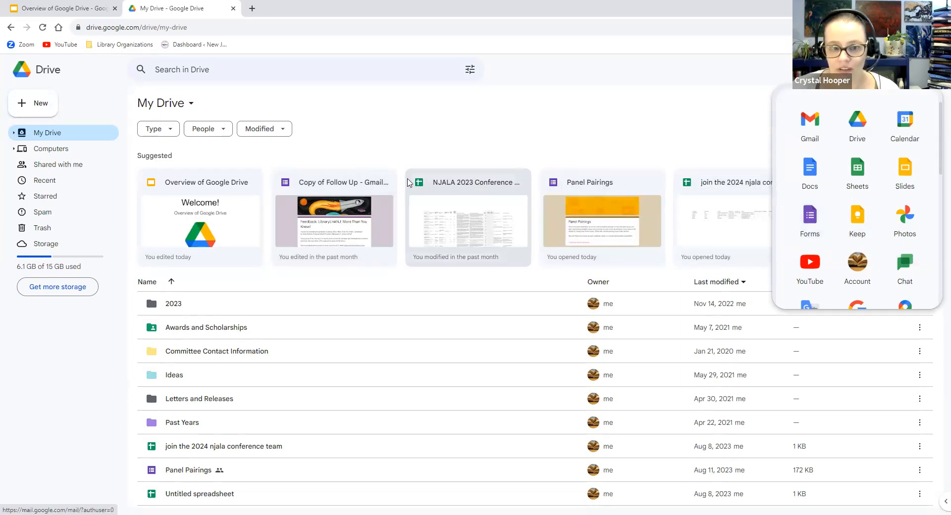
Click an empty area of My Drive to dismiss the Google apps launcher
{"action": "left_click", "coordinate": [500, 147]}
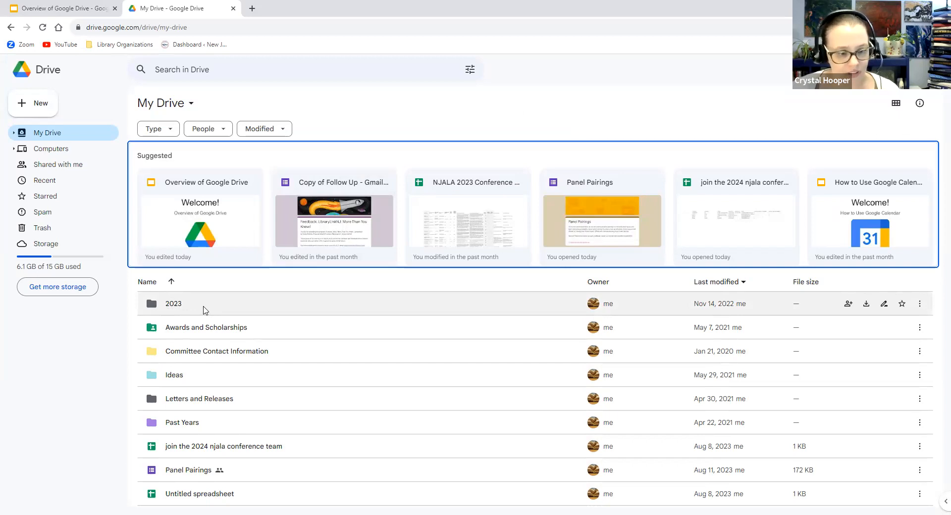
Open the 2023 folder to see its Conference, Member Certificates and Virtual Presentations subfolders
{"action": "left_click", "coordinate": [175, 307]}
{"action": "double_click", "coordinate": [174, 307]}
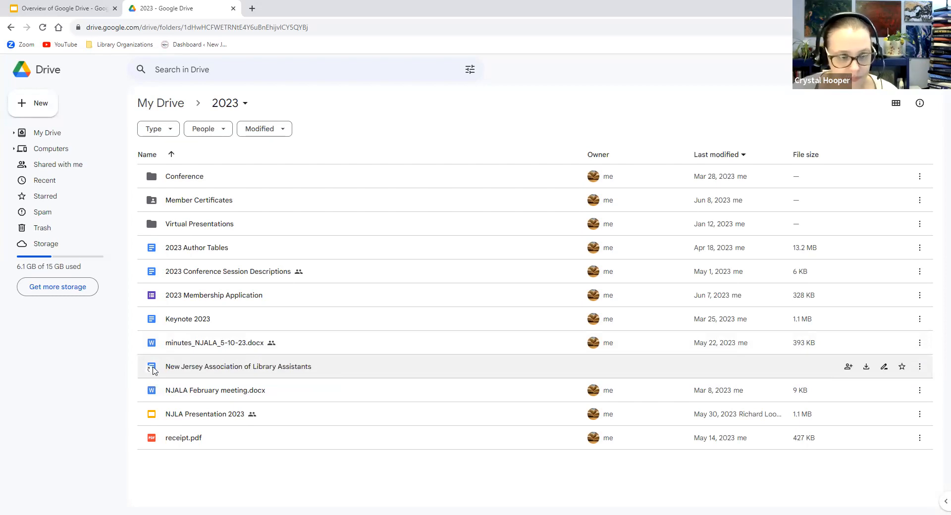
Go back to My Drive and bring up the 2023 folder's context menu with its Share options
{"action": "left_click", "coordinate": [11, 28]}
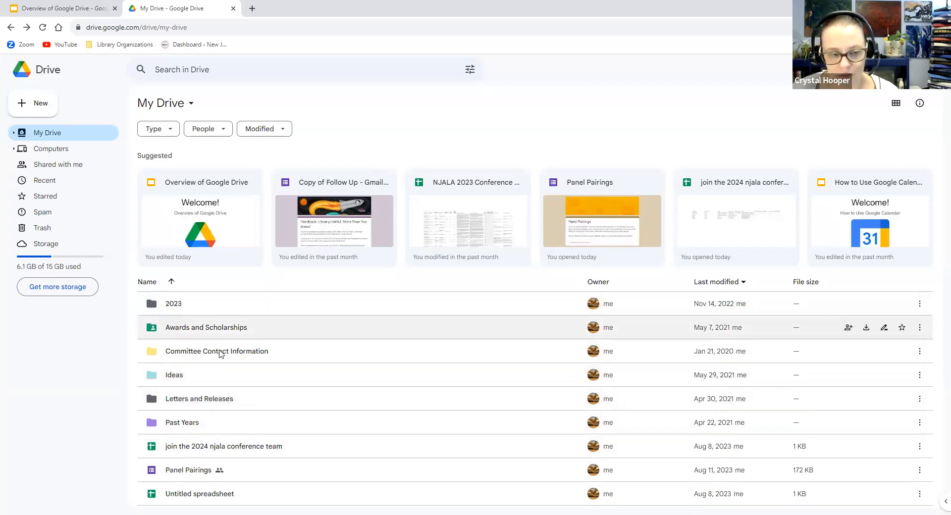
{"action": "right_click", "coordinate": [167, 309]}
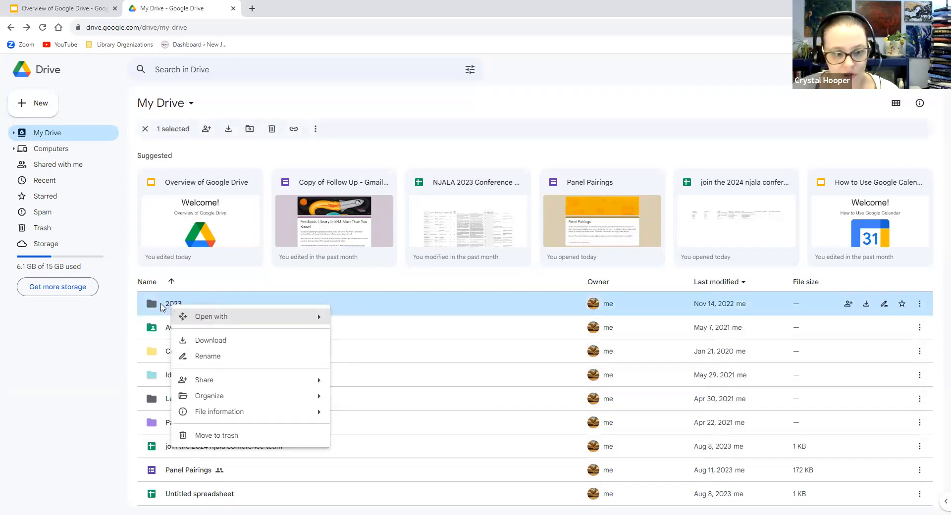
{"action": "mouse_move", "coordinate": [217, 316]}
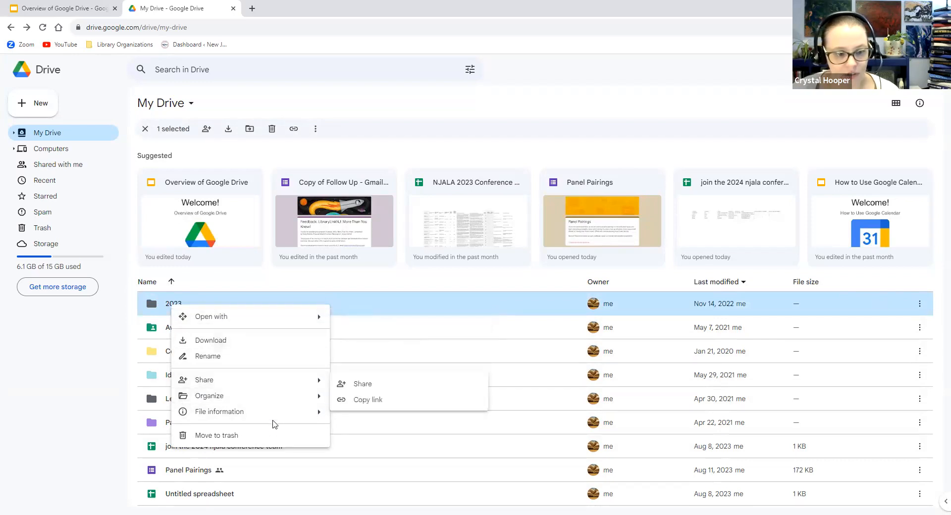
{"action": "mouse_move", "coordinate": [276, 320]}
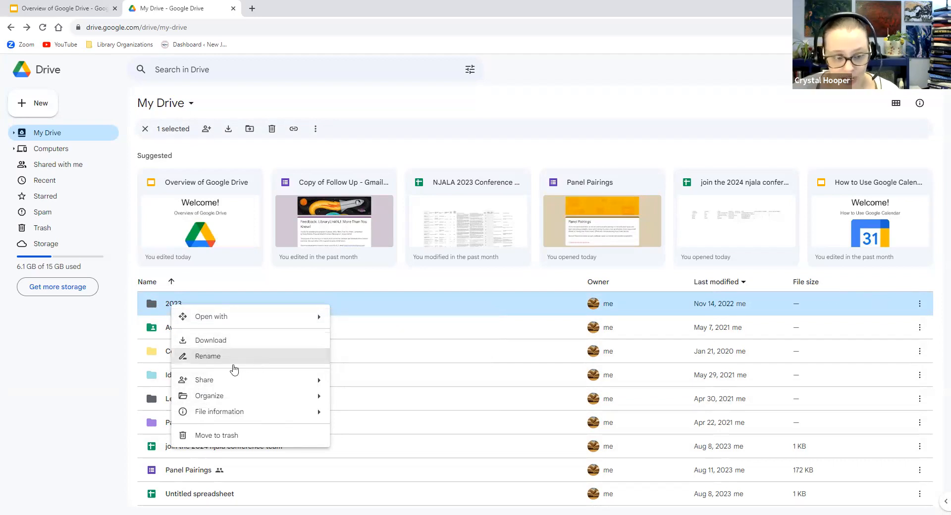
{"action": "mouse_move", "coordinate": [237, 386]}
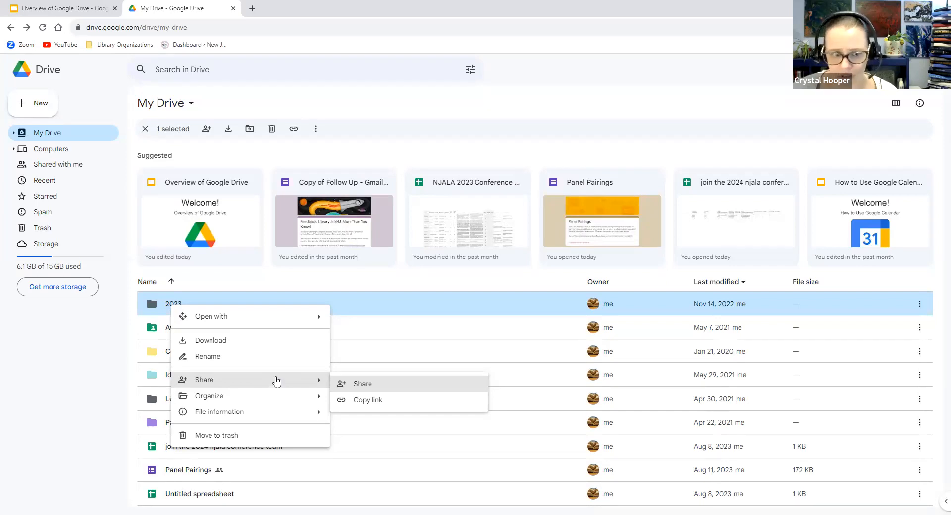
Add the collaborator's pasted e-mail address as an Editor on the 2023 folder
{"action": "left_click", "coordinate": [347, 384]}
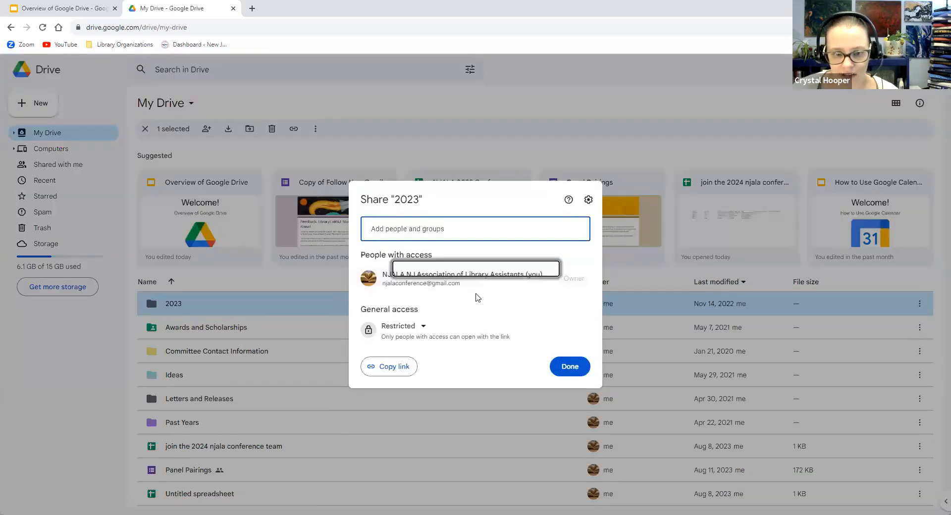
{"action": "key", "text": "ctrl+v"}
{"action": "left_click", "coordinate": [426, 259]}
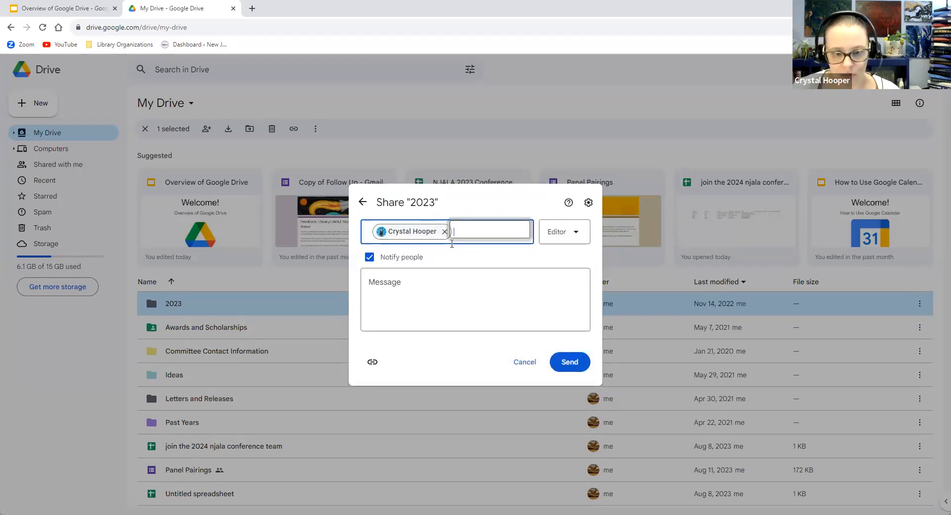
{"action": "left_click", "coordinate": [583, 234]}
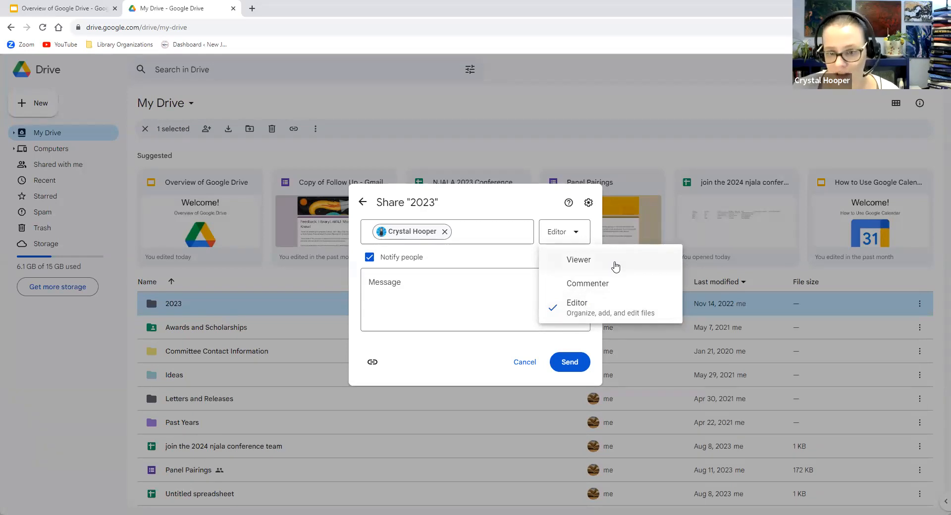
{"action": "left_click", "coordinate": [475, 301]}
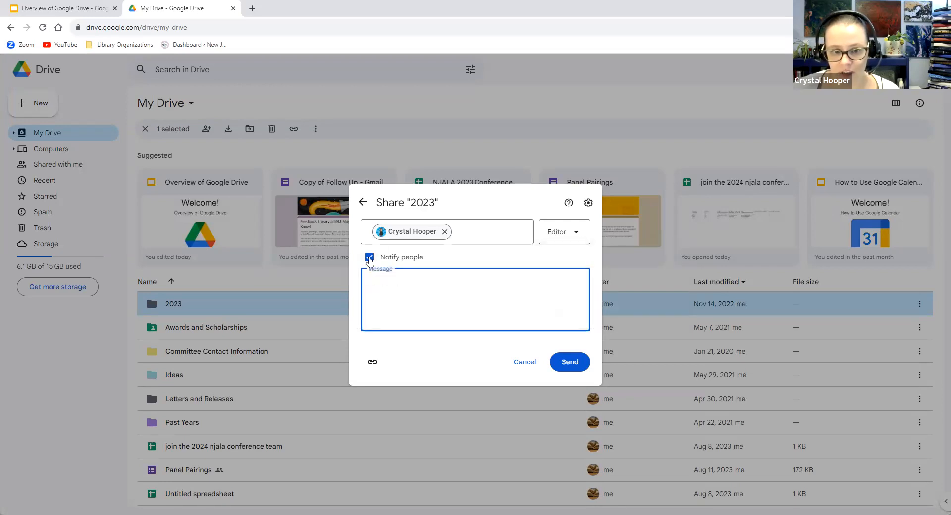
Keep notifications on with the message 'Sharing with you the folder' and copy the folder link
{"action": "left_click", "coordinate": [386, 257]}
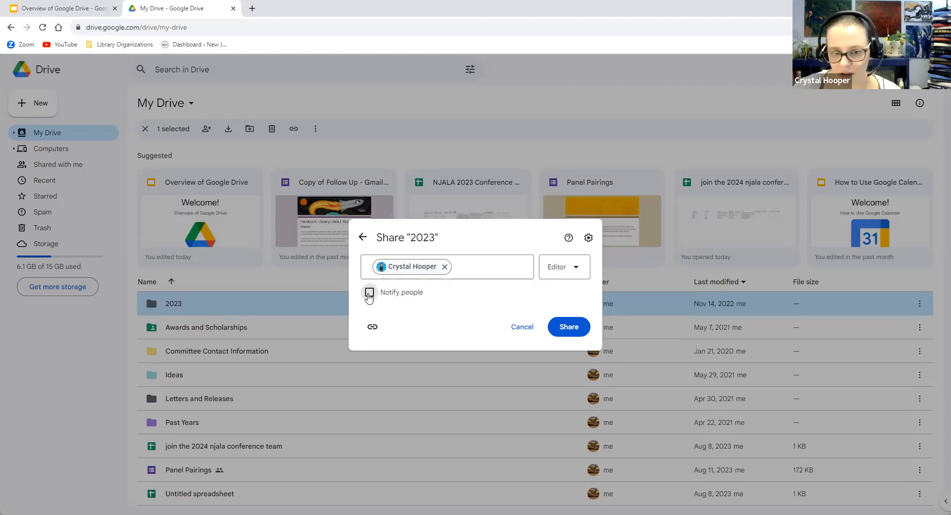
{"action": "left_click", "coordinate": [369, 293]}
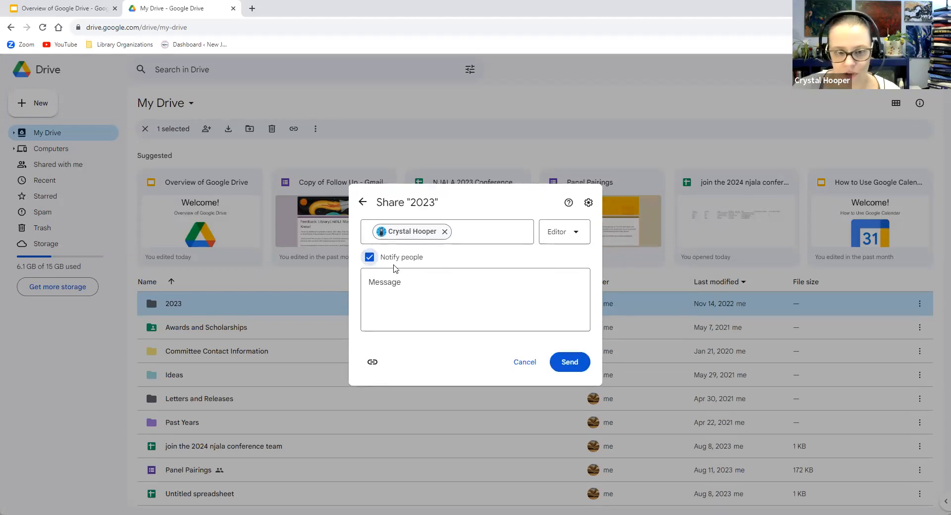
{"action": "left_click", "coordinate": [440, 284]}
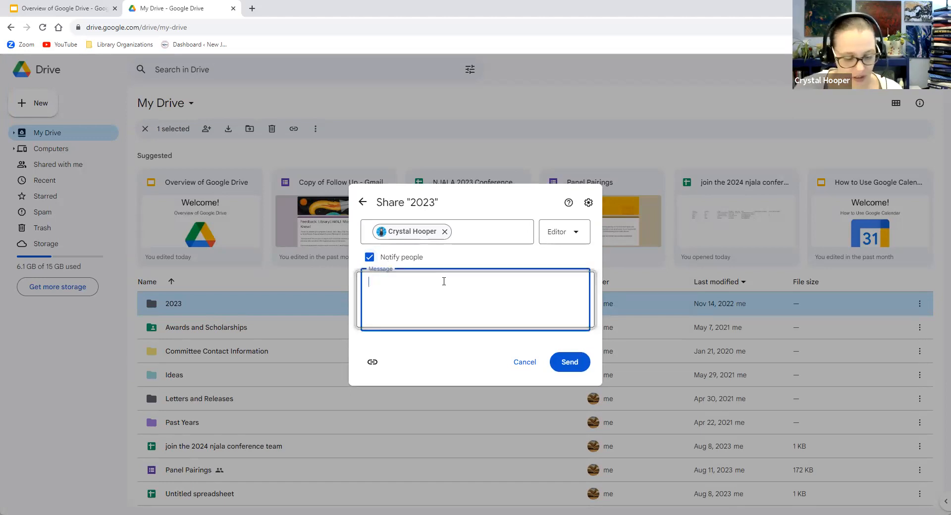
{"action": "type", "text": "Sharing with you the folder"}
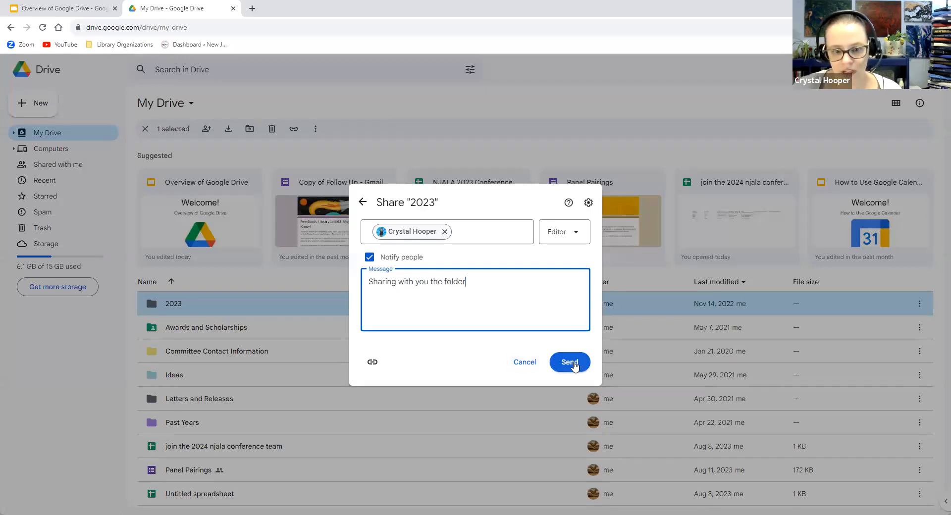
{"action": "left_click", "coordinate": [373, 363]}
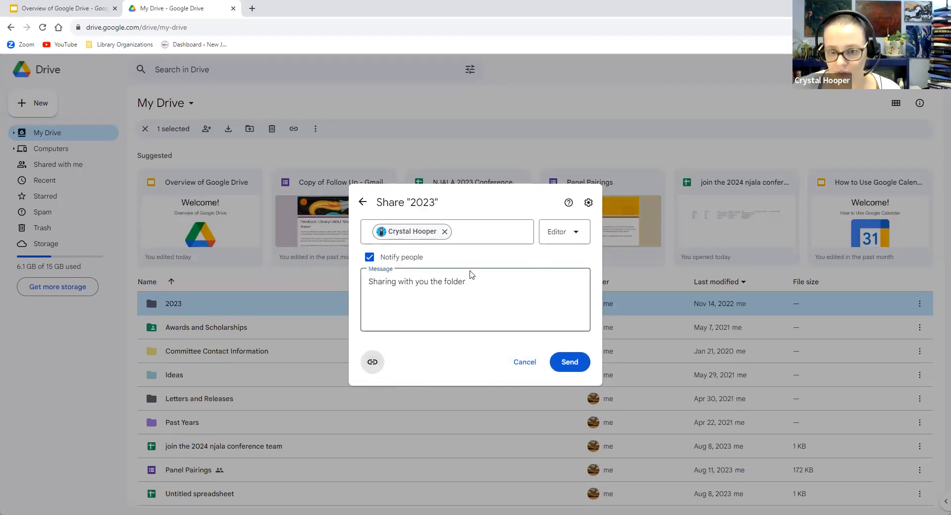
{"action": "left_click", "coordinate": [575, 236]}
{"action": "left_click", "coordinate": [513, 260]}
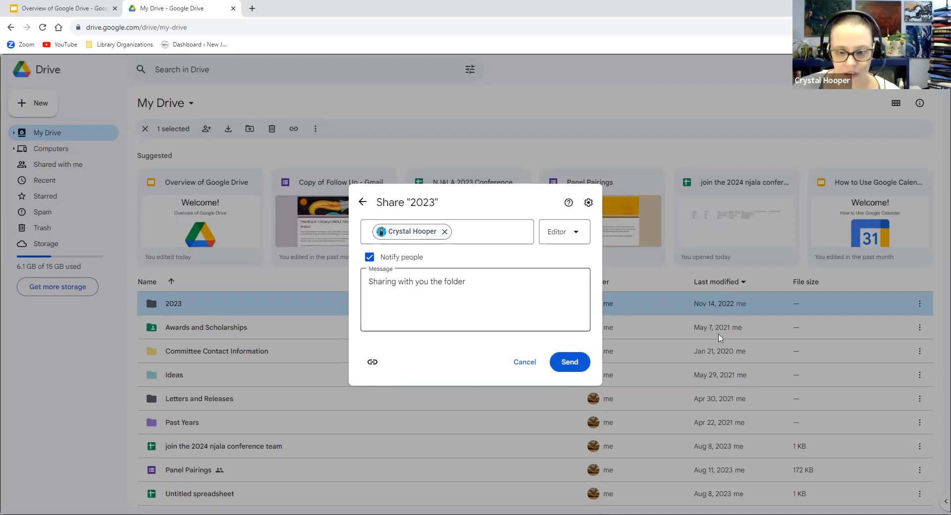
Send the share invitation, giving the collaborator Editor access to the 2023 folder
{"action": "left_click", "coordinate": [579, 366]}
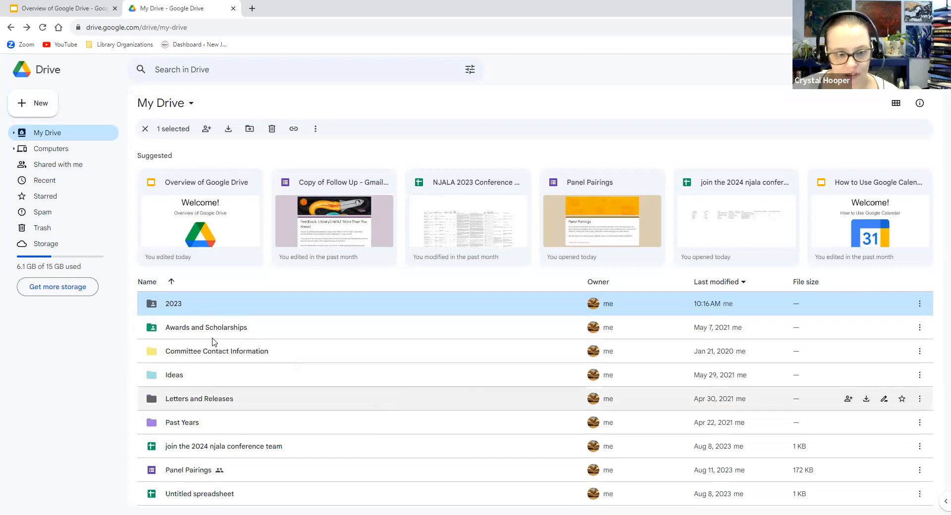
Set the 2023 folder colour to orange, then open Past Years to view its subfolders
{"action": "right_click", "coordinate": [163, 305]}
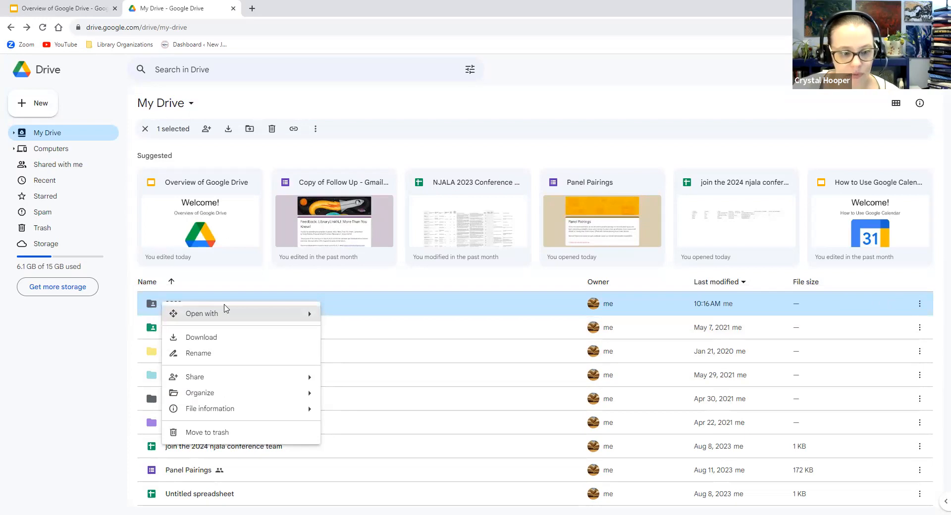
{"action": "mouse_move", "coordinate": [282, 398]}
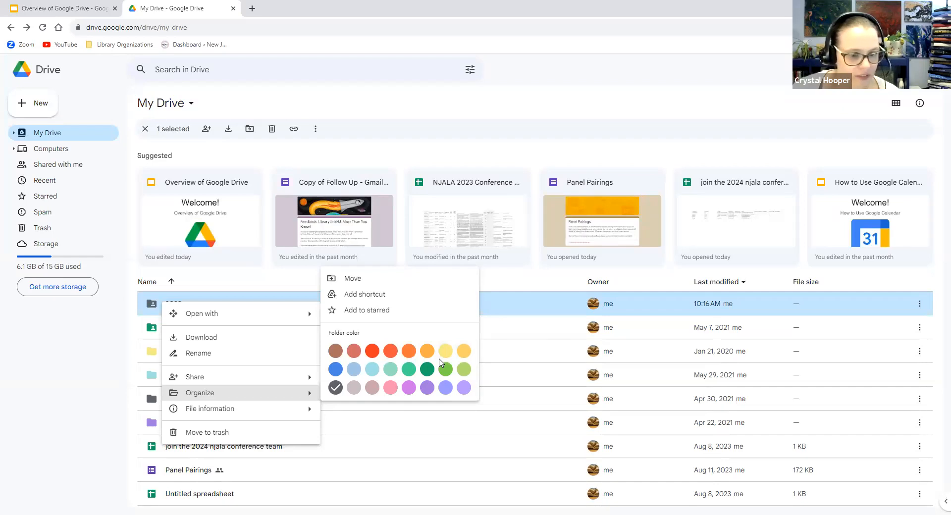
{"action": "left_click", "coordinate": [409, 353]}
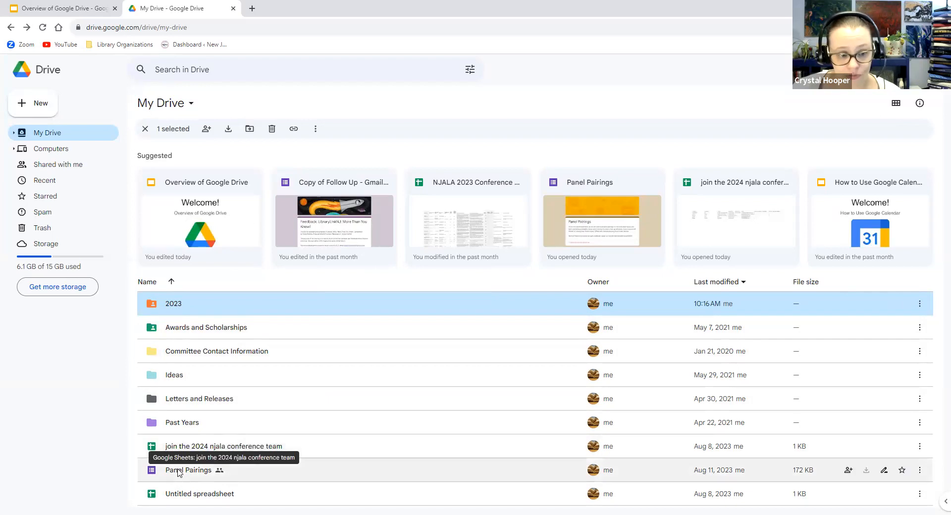
{"action": "double_click", "coordinate": [183, 423]}
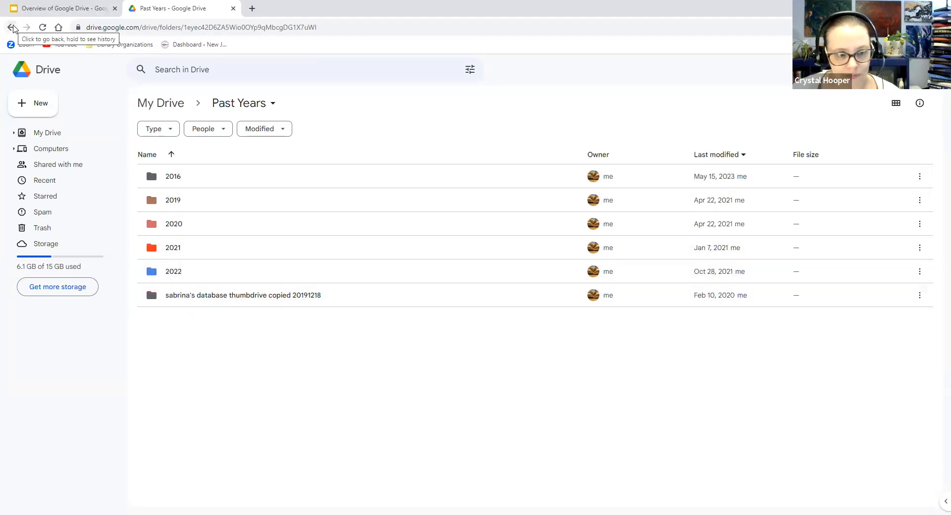
Return from the Past Years folder to the top-level My Drive list
{"action": "left_click", "coordinate": [11, 27]}
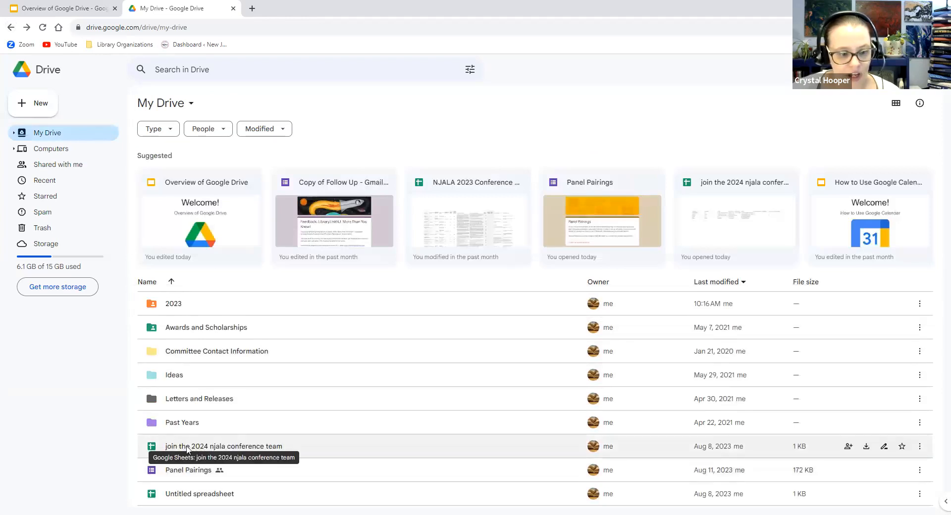
Create a new folder named 2024 in My Drive
{"action": "left_click", "coordinate": [20, 103]}
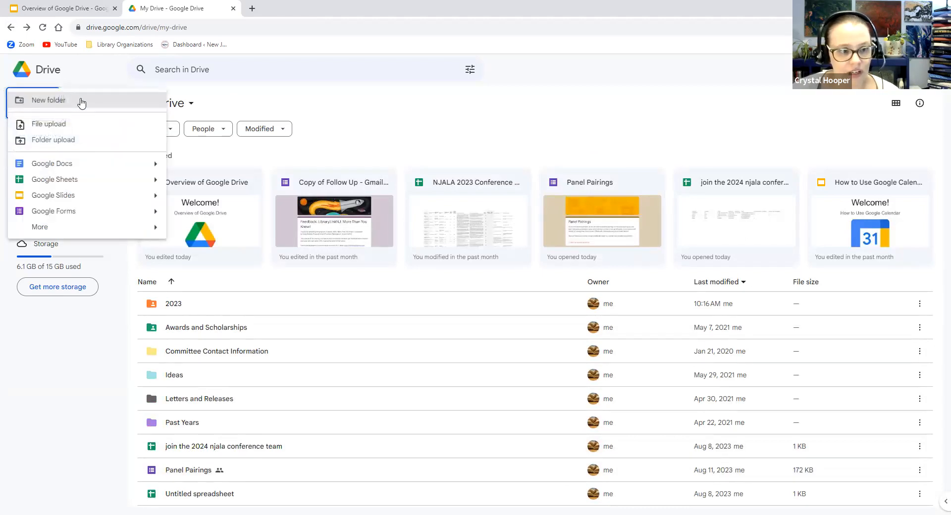
{"action": "left_click", "coordinate": [82, 102]}
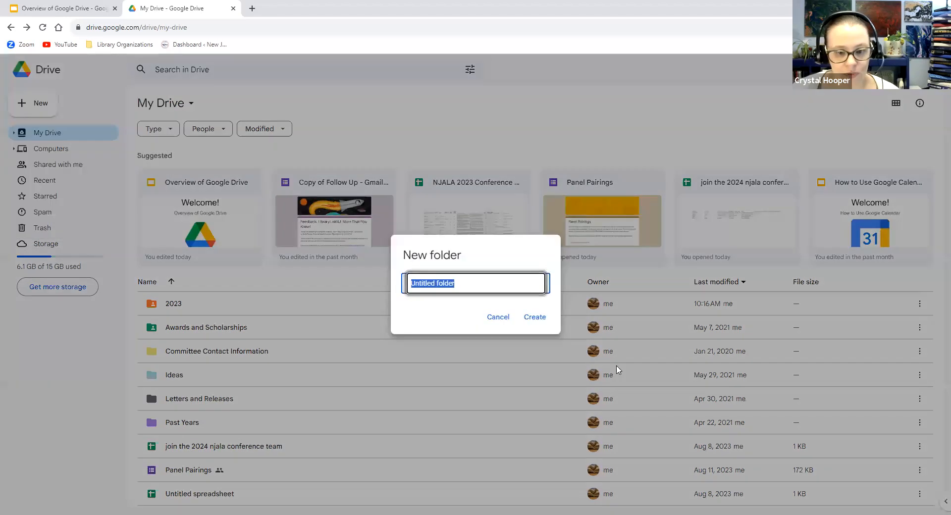
{"action": "type", "text": "2024"}
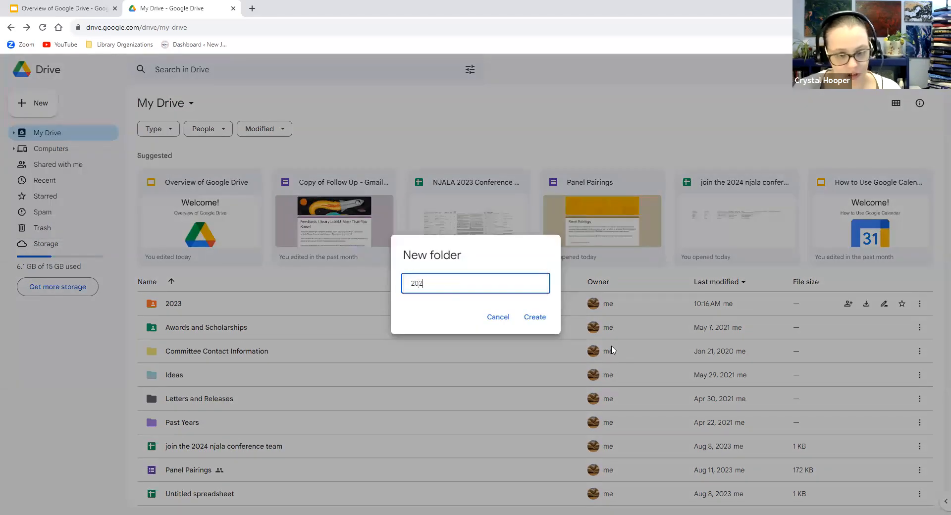
{"action": "left_click", "coordinate": [535, 317]}
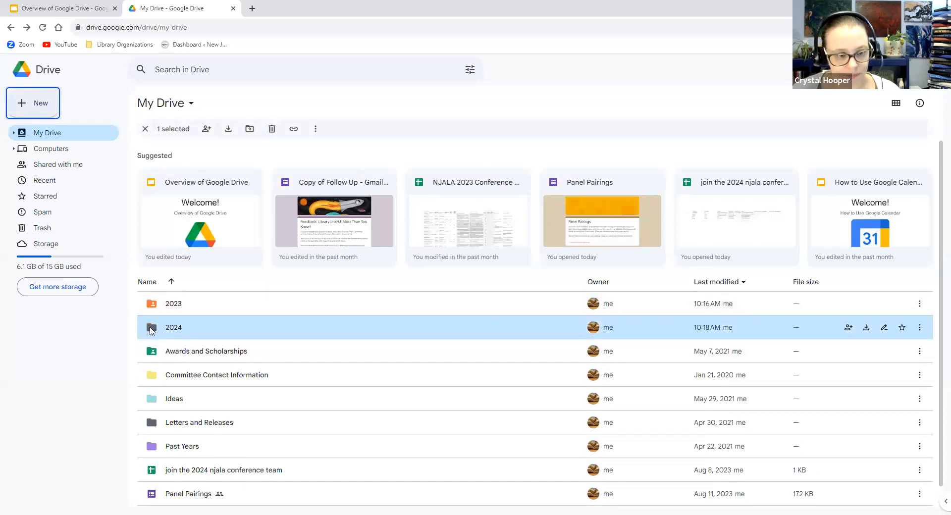
Colour the 2024 folder light cyan, then change it to light green
{"action": "right_click", "coordinate": [150, 327]}
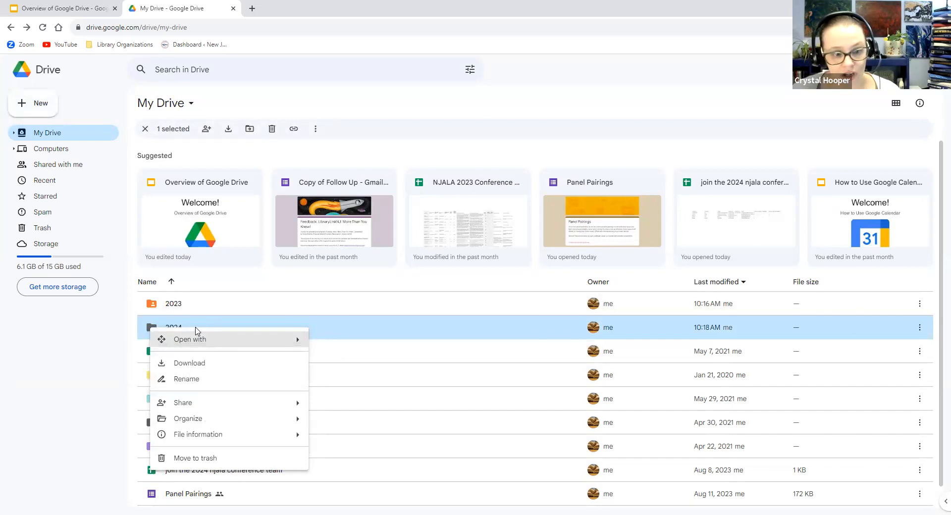
{"action": "mouse_move", "coordinate": [261, 419]}
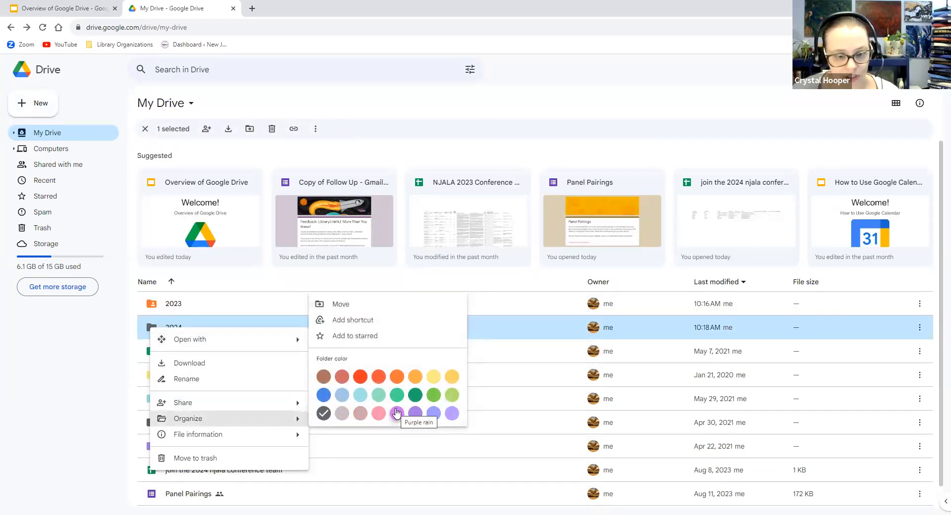
{"action": "left_click", "coordinate": [360, 394]}
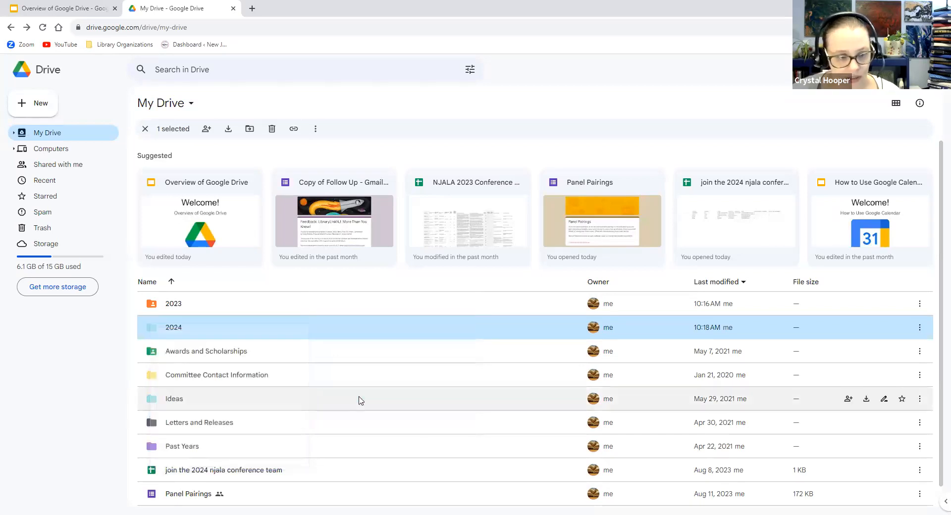
{"action": "right_click", "coordinate": [155, 329]}
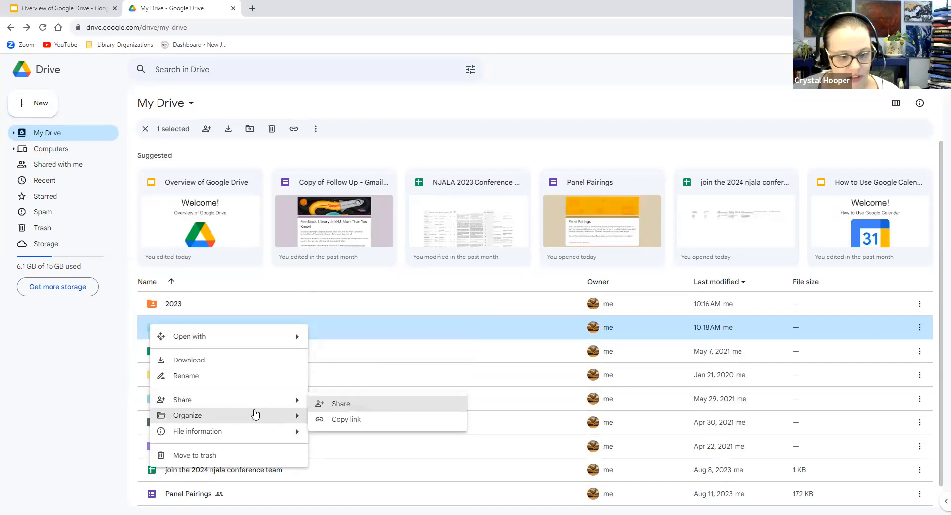
{"action": "mouse_move", "coordinate": [255, 418]}
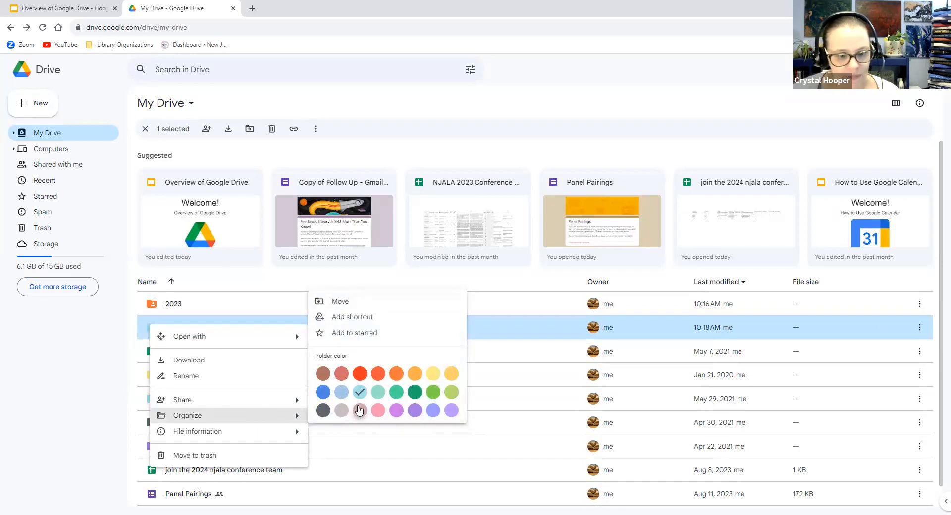
{"action": "left_click", "coordinate": [451, 391]}
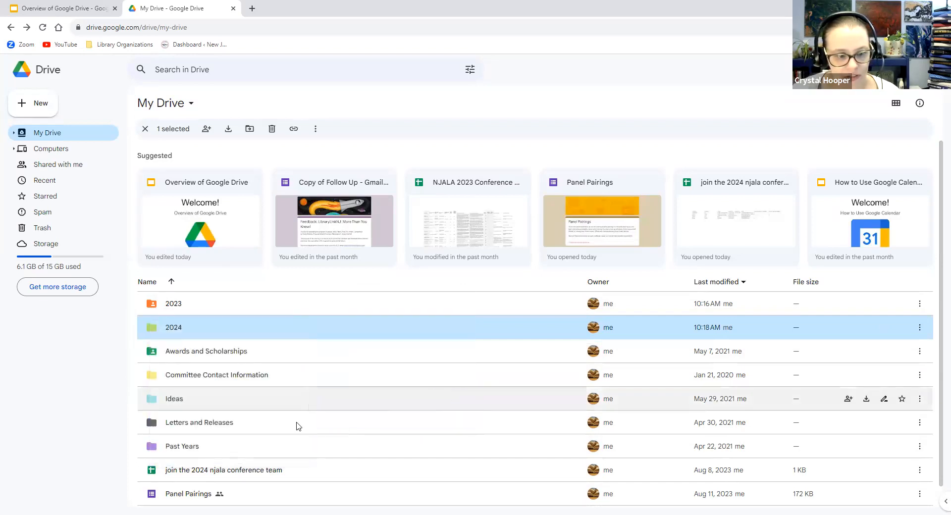
Drag 'join the 2024 njala conference team' into the 2024 folder, verify it, and return
{"action": "left_click", "coordinate": [182, 474]}
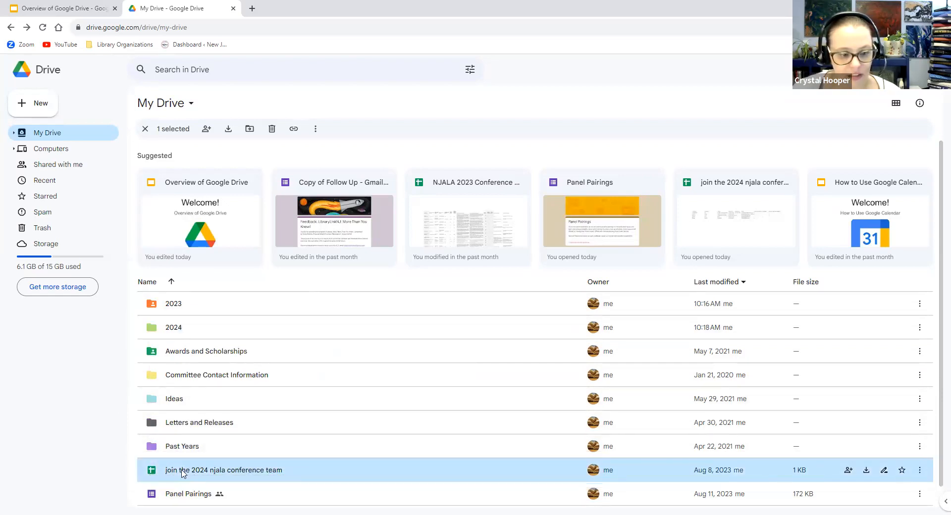
{"action": "left_click_drag", "start_coordinate": [184, 473], "coordinate": [171, 300]}
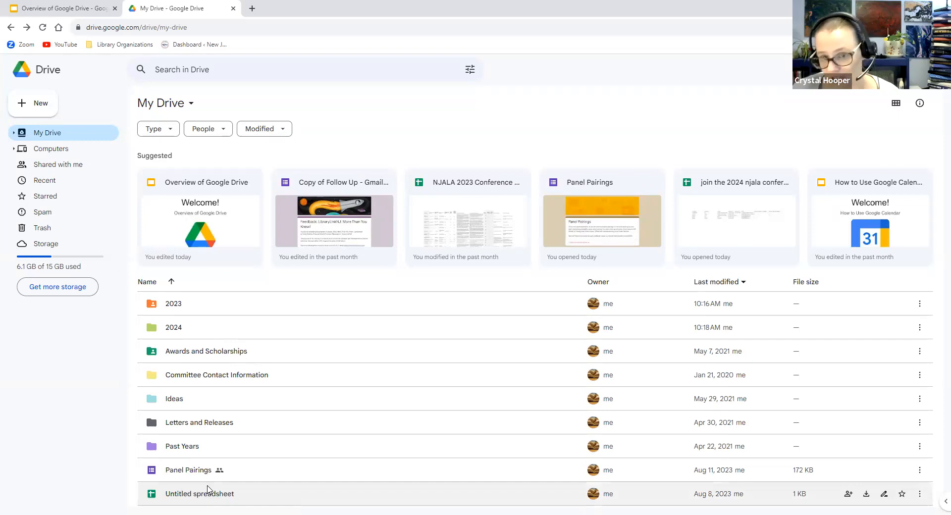
{"action": "double_click", "coordinate": [172, 329]}
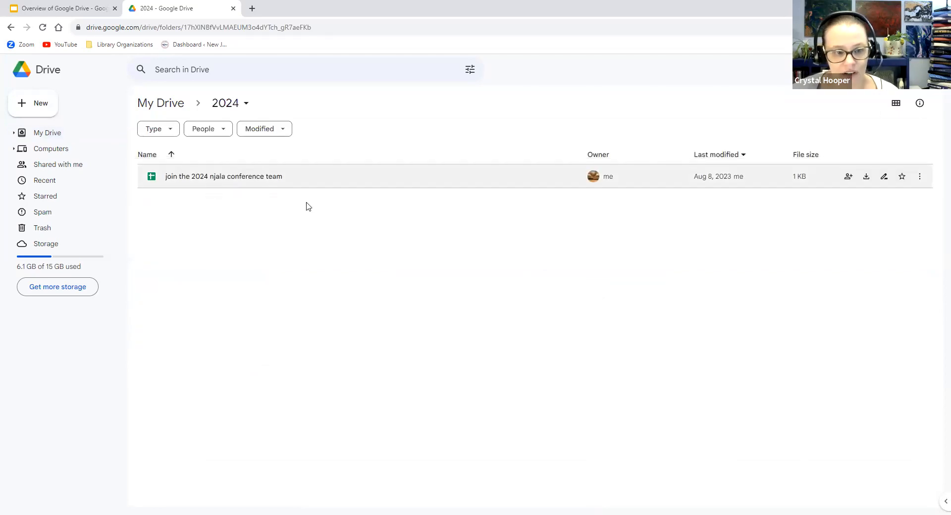
{"action": "left_click", "coordinate": [9, 27]}
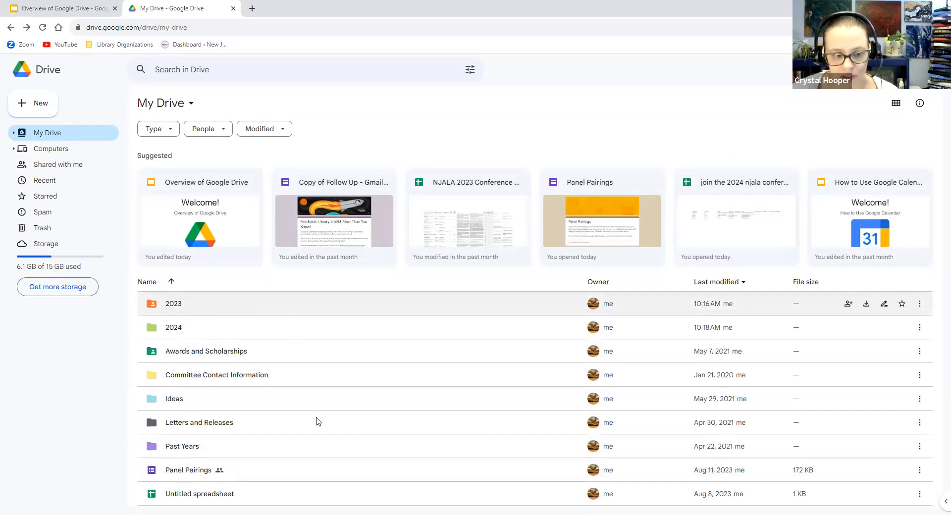
{"action": "double_click", "coordinate": [172, 307]}
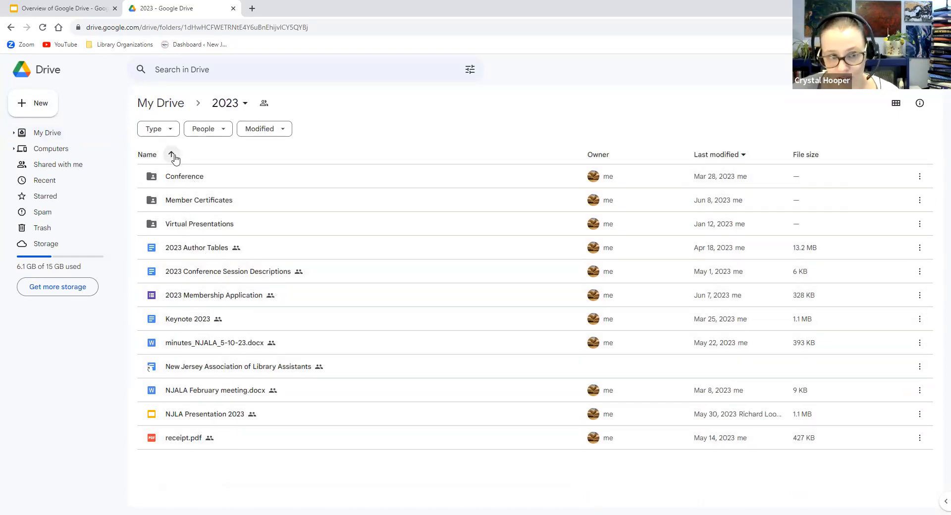
{"action": "left_click", "coordinate": [199, 227]}
{"action": "double_click", "coordinate": [199, 227]}
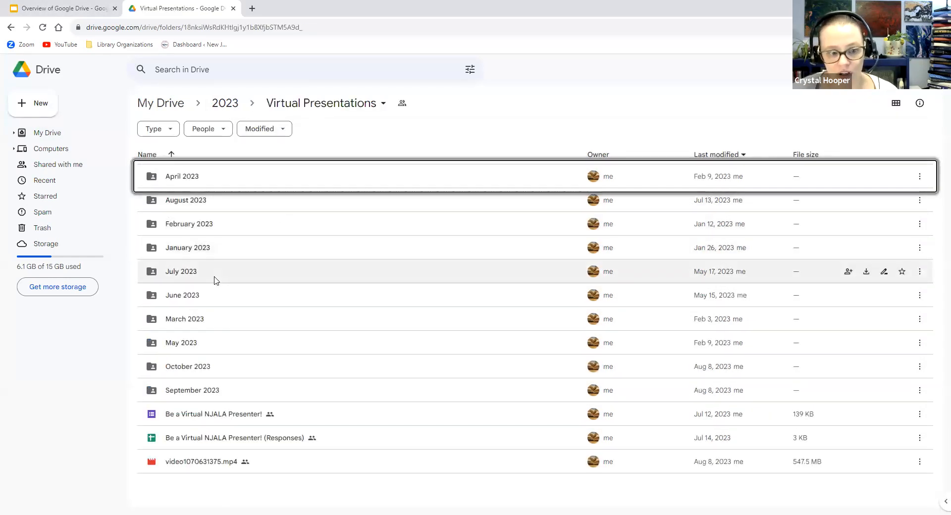
{"action": "left_click", "coordinate": [203, 394]}
{"action": "key", "text": "Up"}
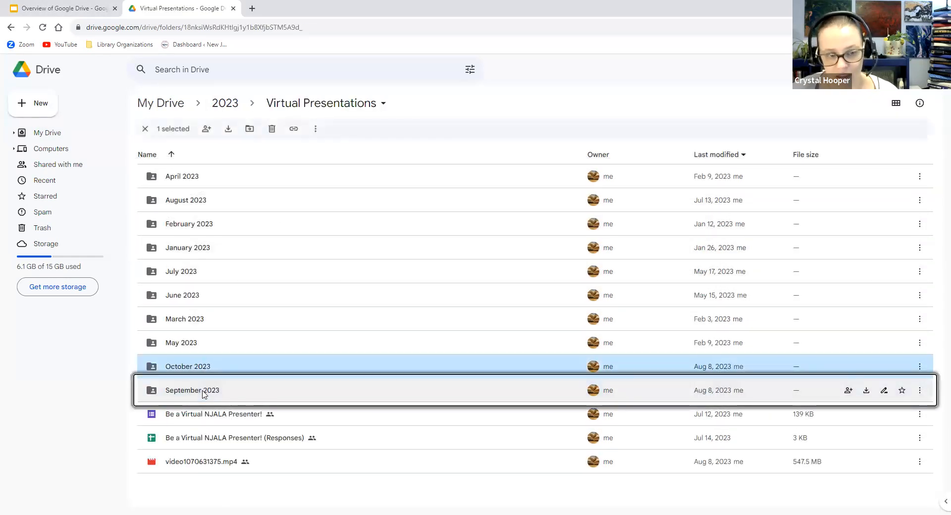
{"action": "double_click", "coordinate": [188, 390]}
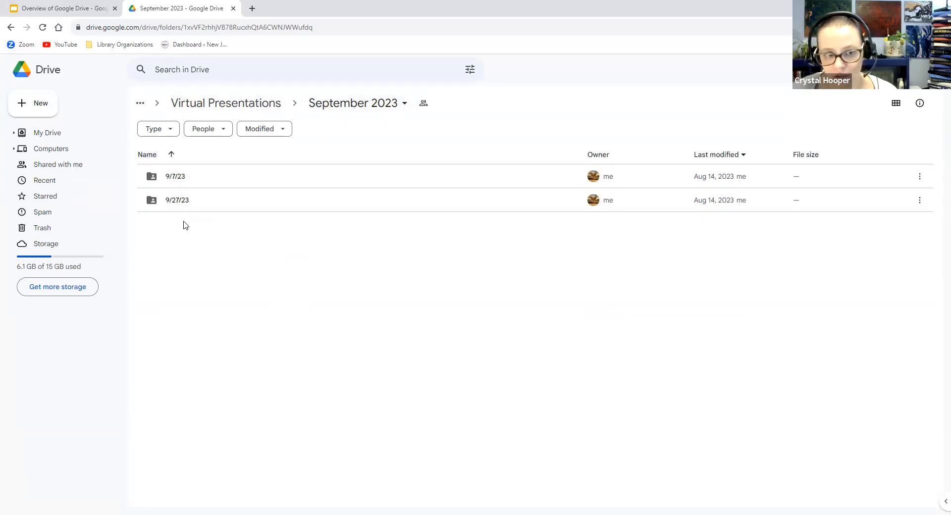
{"action": "double_click", "coordinate": [173, 178]}
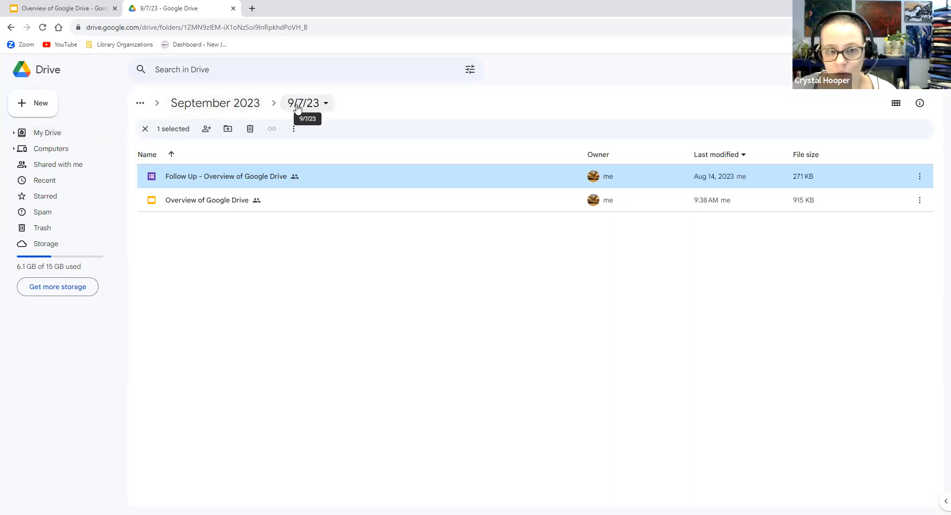
{"action": "left_click", "coordinate": [221, 109]}
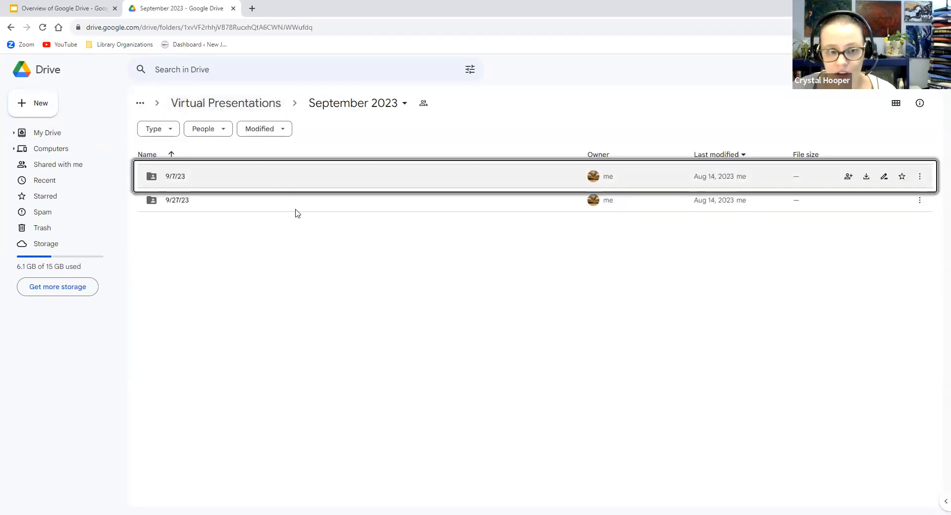
{"action": "left_click", "coordinate": [221, 105]}
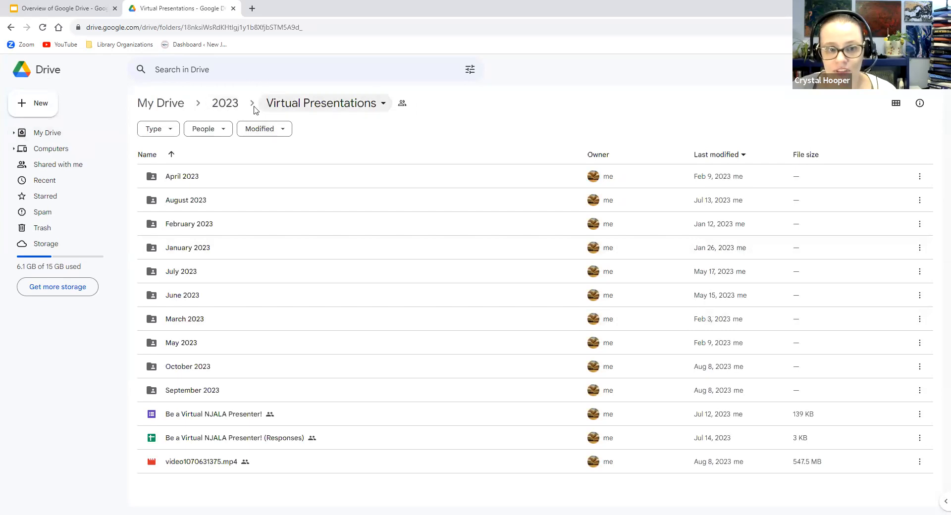
{"action": "left_click", "coordinate": [223, 104]}
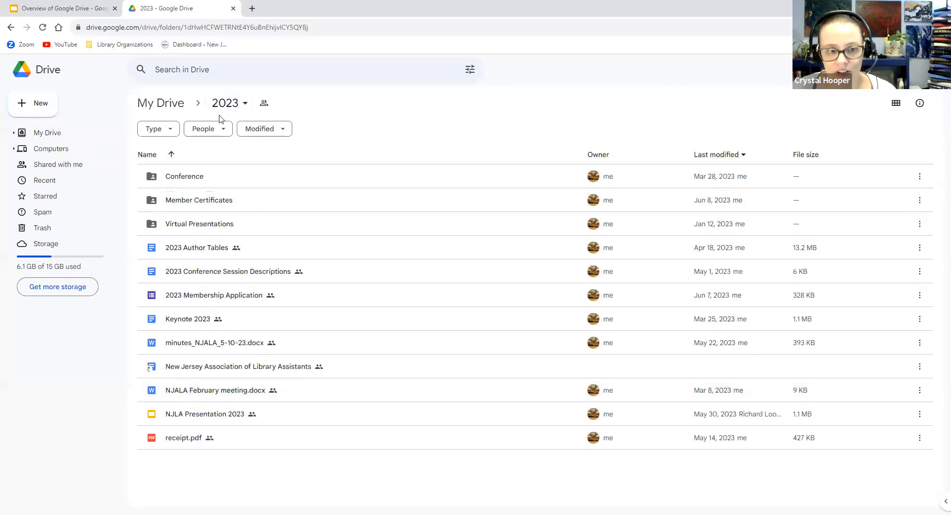
{"action": "left_click", "coordinate": [160, 103]}
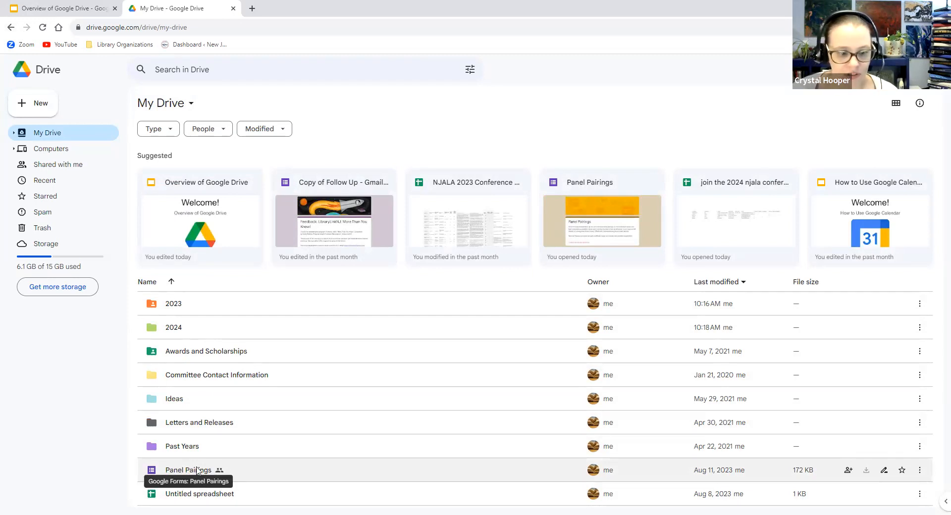
Open the Move dialog for the Panel Pairings form from its Organize menu
{"action": "mouse_move", "coordinate": [192, 474]}
{"action": "left_mouse_down"}
{"action": "mouse_move", "coordinate": [235, 411]}
{"action": "mouse_move", "coordinate": [224, 312]}
{"action": "mouse_move", "coordinate": [252, 454]}
{"action": "mouse_move", "coordinate": [164, 499]}
{"action": "mouse_move", "coordinate": [179, 473]}
{"action": "left_mouse_up"}
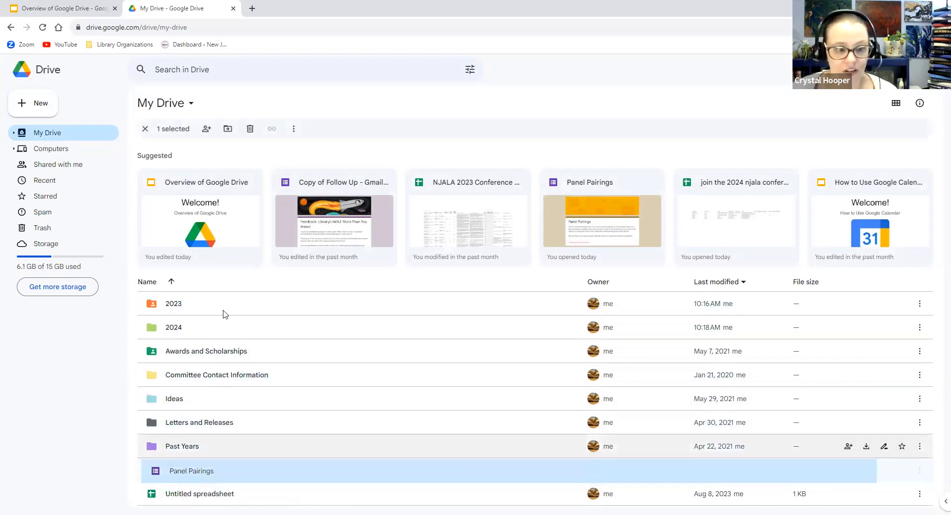
{"action": "right_click", "coordinate": [203, 469]}
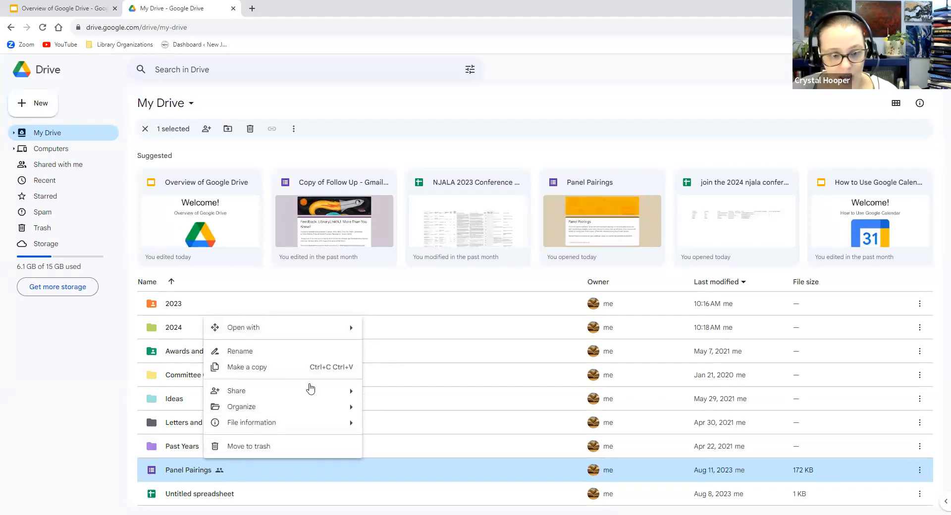
{"action": "mouse_move", "coordinate": [312, 409]}
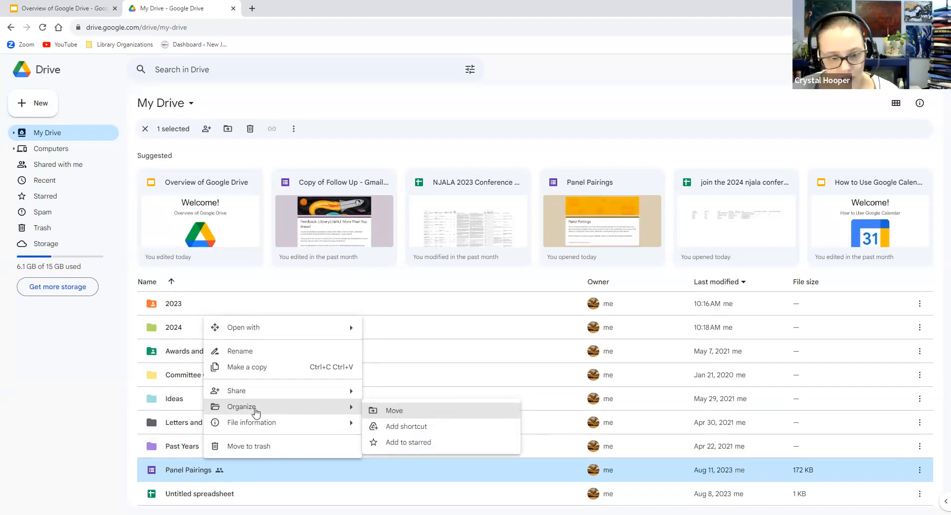
{"action": "left_click", "coordinate": [414, 411]}
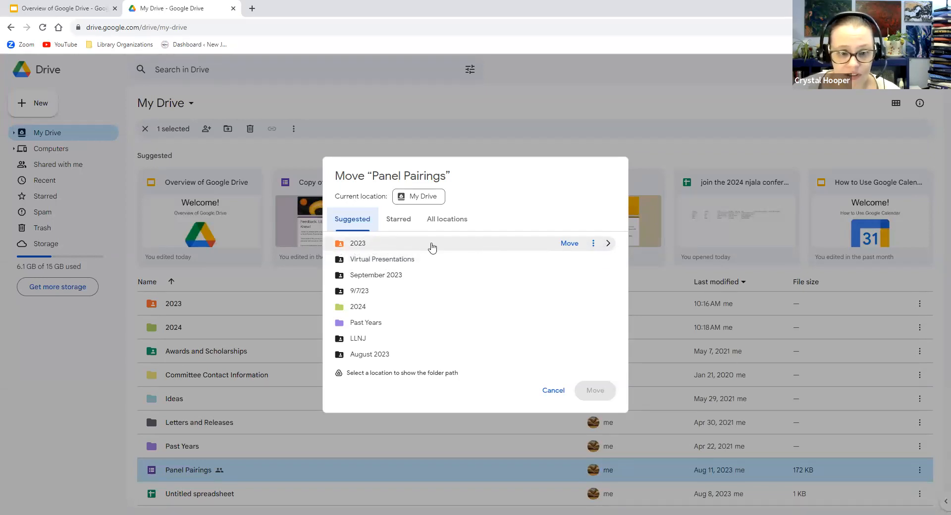
Browse to 2023 › Virtual Presentations › October 2023 and move Panel Pairings there, confirming access change
{"action": "left_click", "coordinate": [608, 244]}
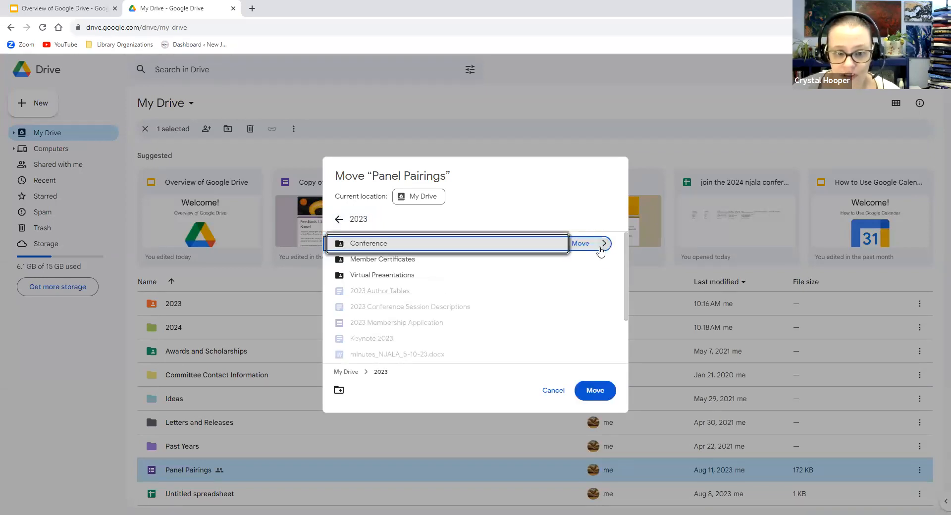
{"action": "left_click", "coordinate": [602, 277]}
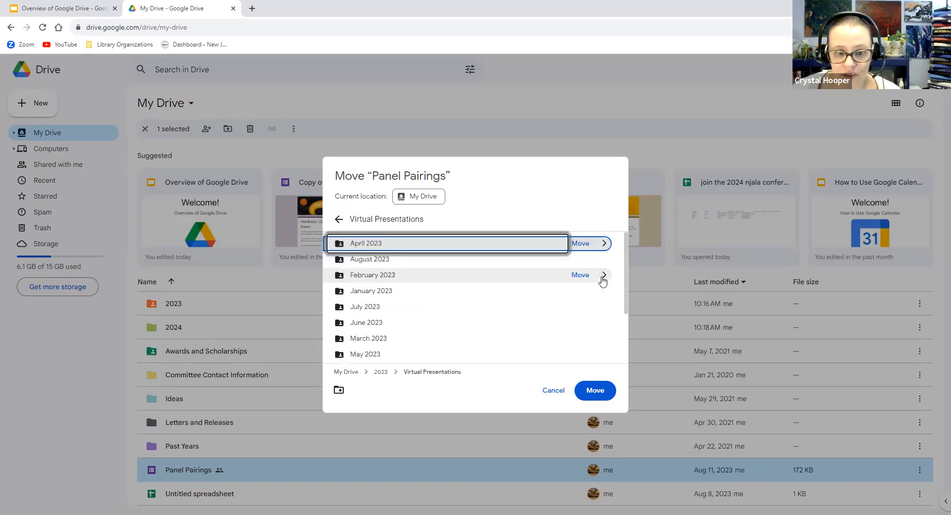
{"action": "scroll", "coordinate": [495, 322], "scroll_direction": "down", "scroll_amount": 2}
{"action": "left_click", "coordinate": [602, 321]}
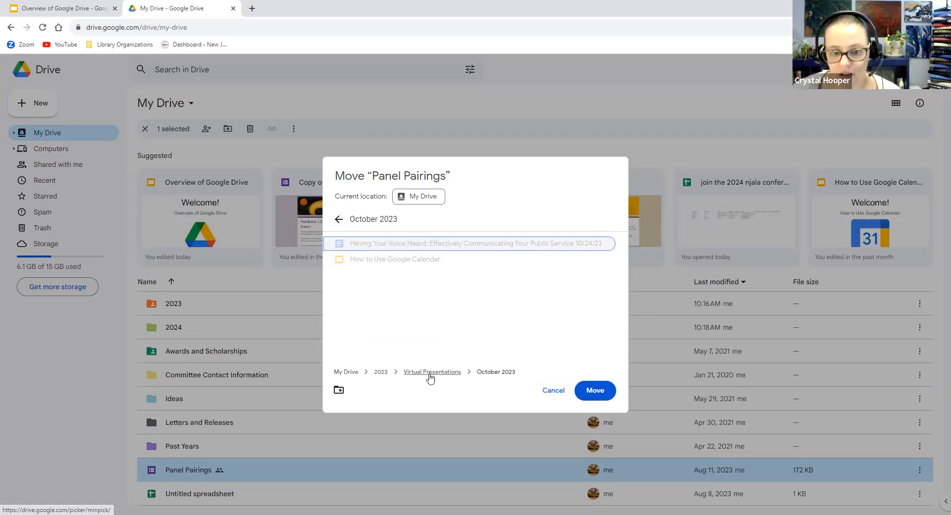
{"action": "left_click", "coordinate": [595, 393]}
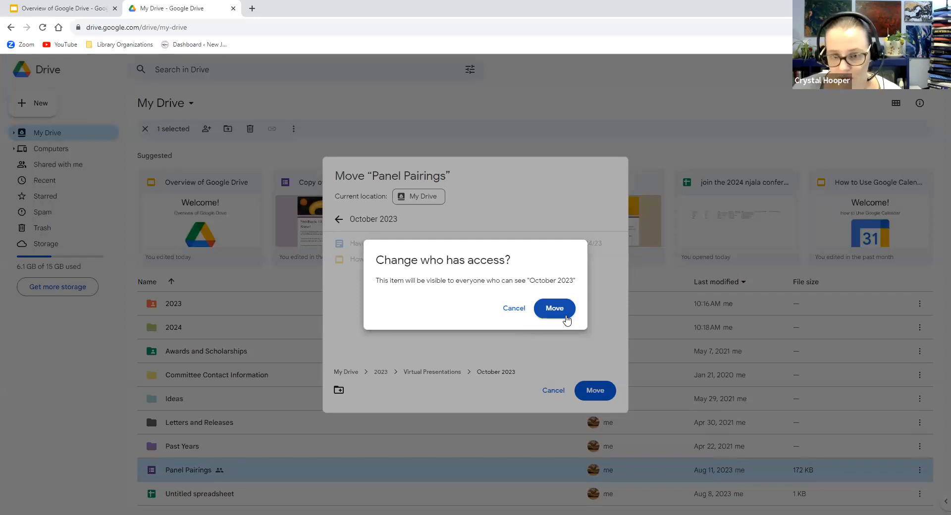
{"action": "left_click", "coordinate": [567, 317]}
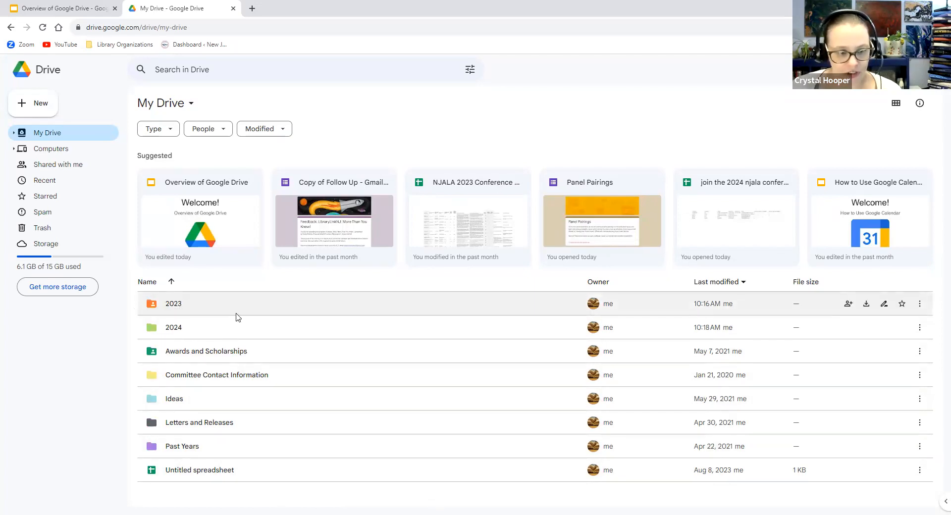
Drag the 2023 folder onto Past Years, undo it, then drag it in again
{"action": "left_click_drag", "start_coordinate": [173, 303], "coordinate": [177, 447]}
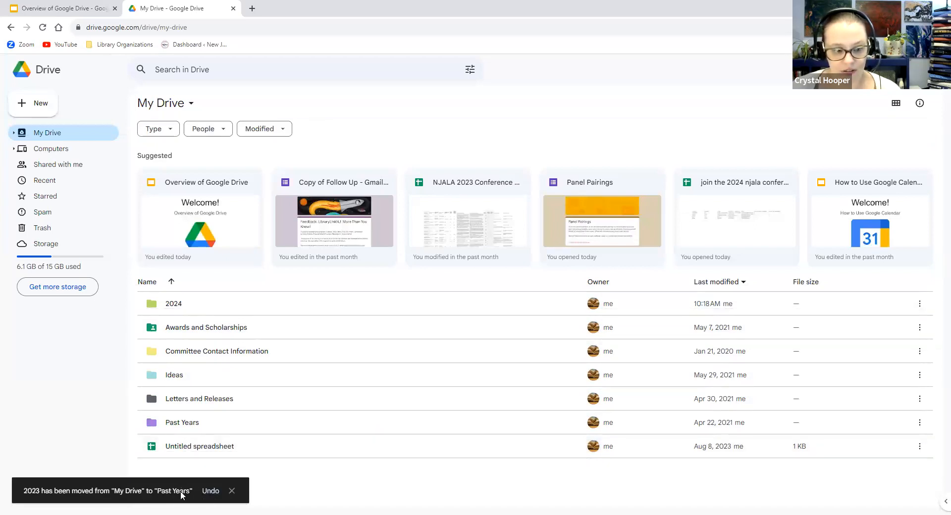
{"action": "left_click", "coordinate": [211, 490]}
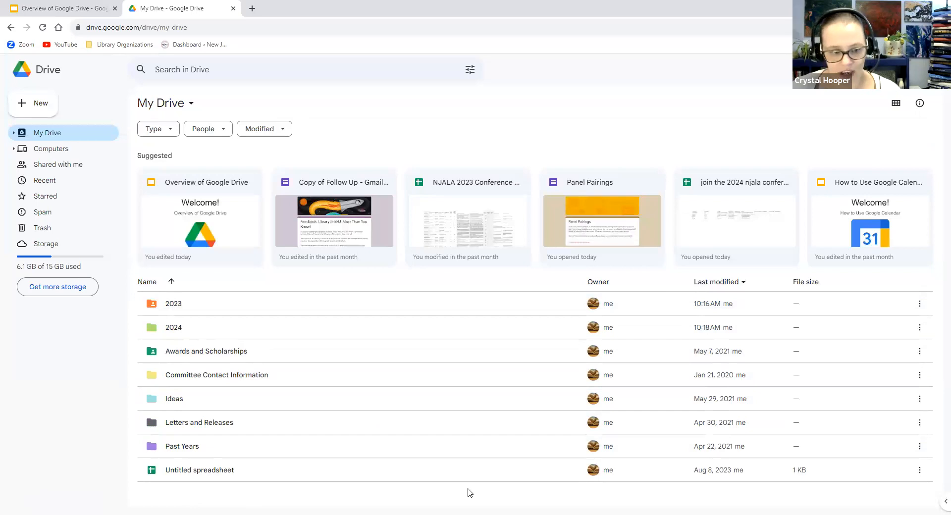
{"action": "left_click", "coordinate": [171, 307]}
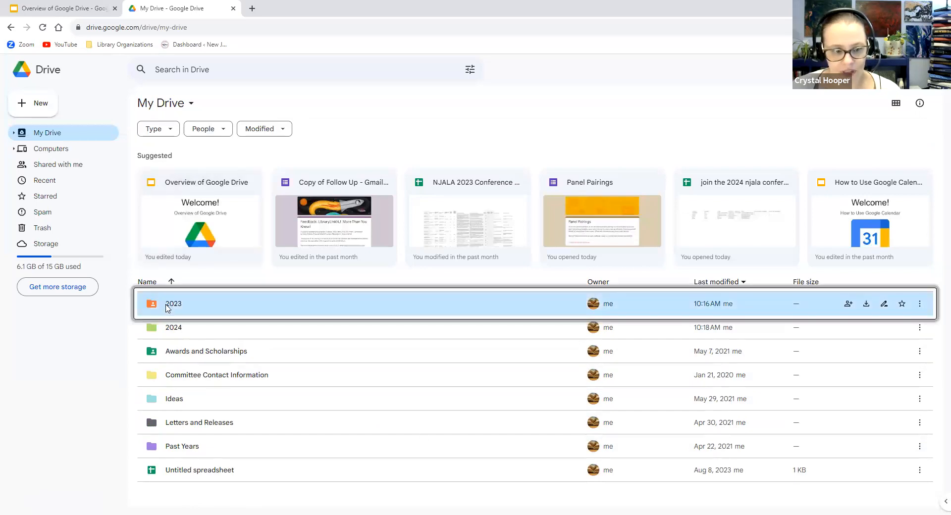
{"action": "left_click_drag", "start_coordinate": [187, 312], "coordinate": [187, 446]}
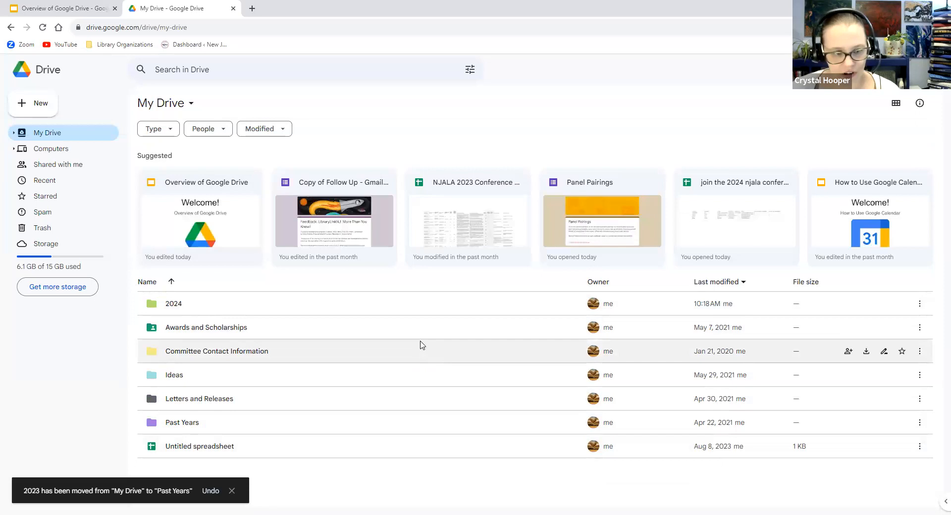
{"action": "left_click", "coordinate": [180, 423]}
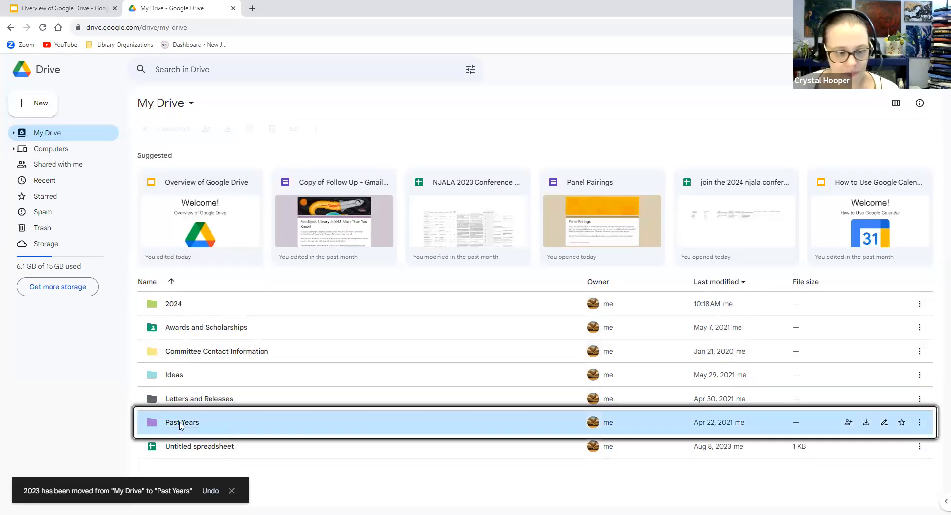
{"action": "double_click", "coordinate": [181, 423]}
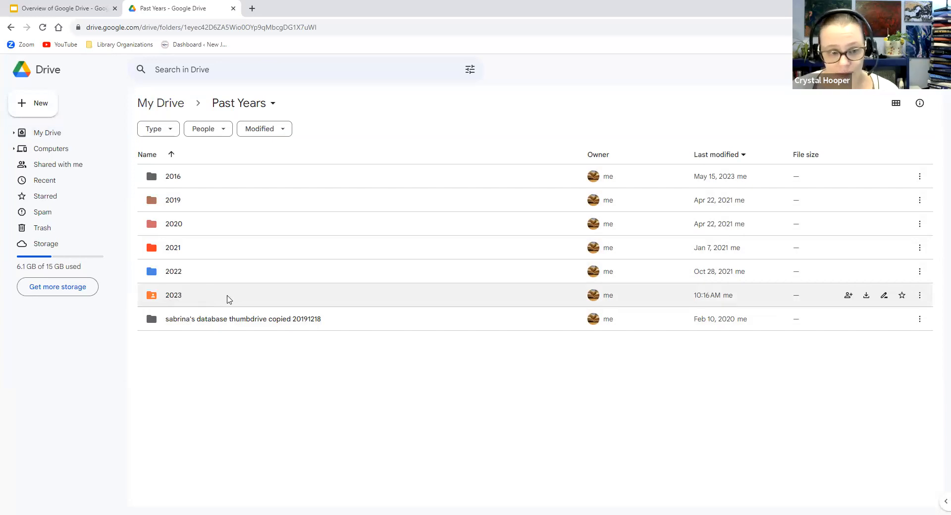
{"action": "right_click", "coordinate": [207, 297]}
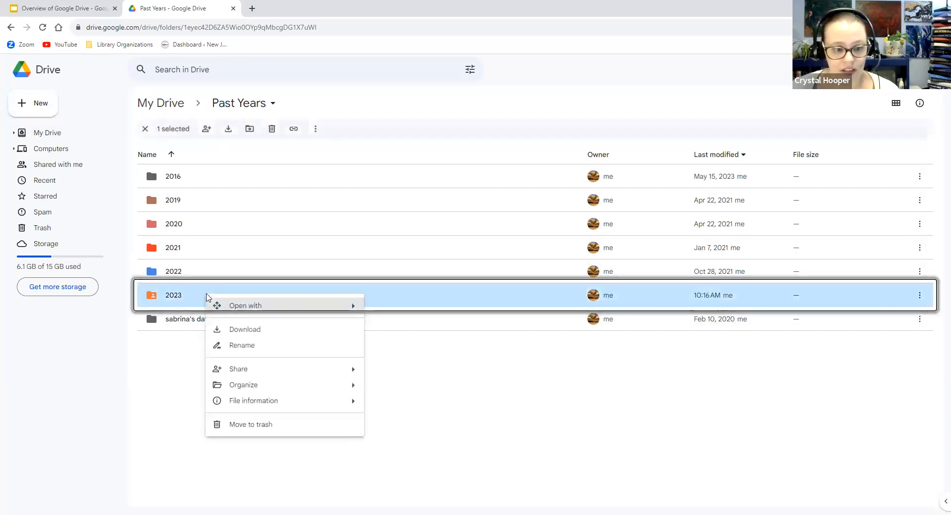
{"action": "mouse_move", "coordinate": [350, 371]}
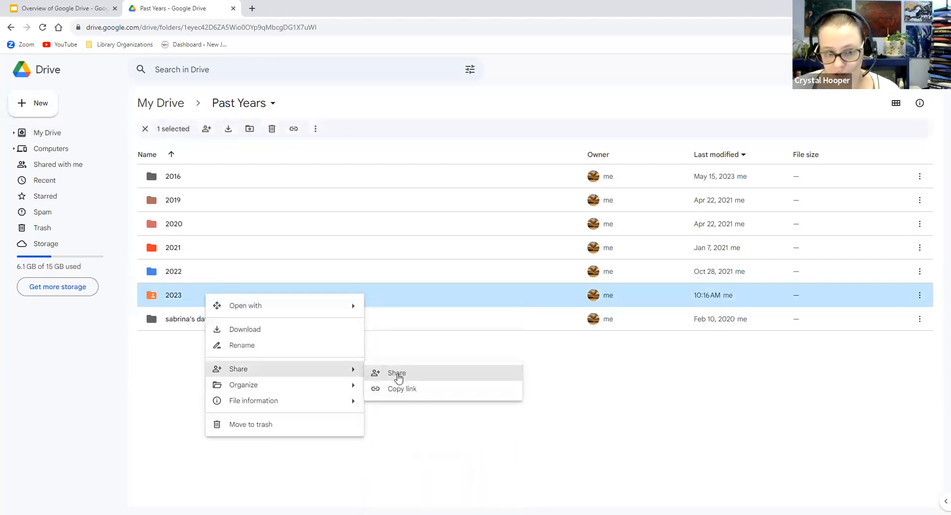
{"action": "mouse_move", "coordinate": [350, 388]}
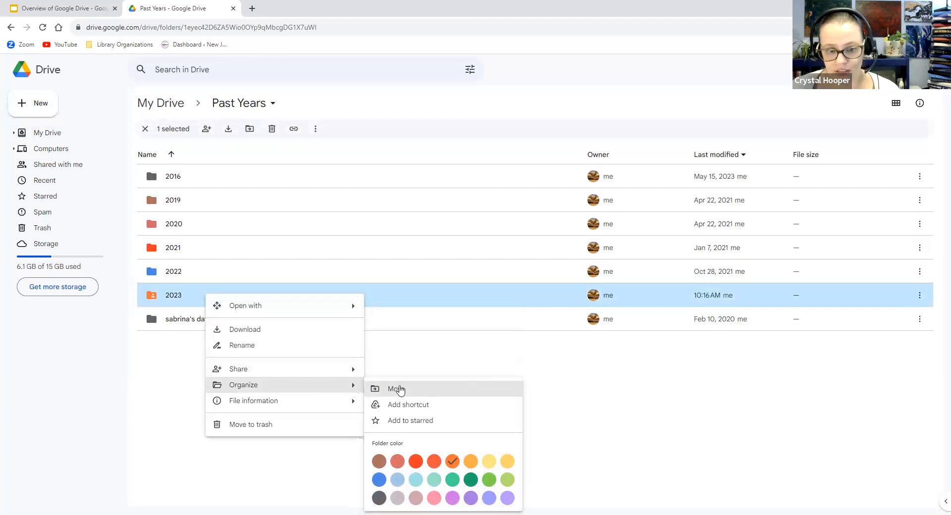
{"action": "left_click", "coordinate": [401, 392]}
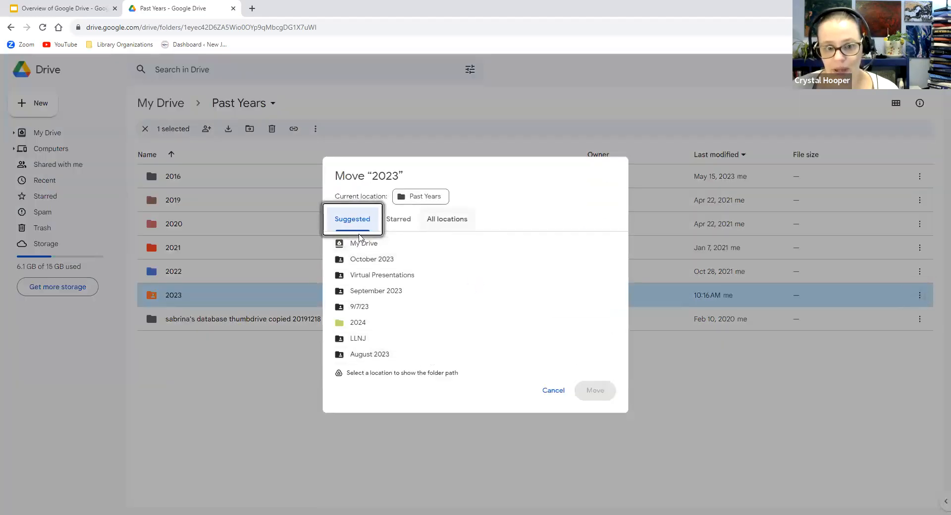
{"action": "mouse_move", "coordinate": [403, 242]}
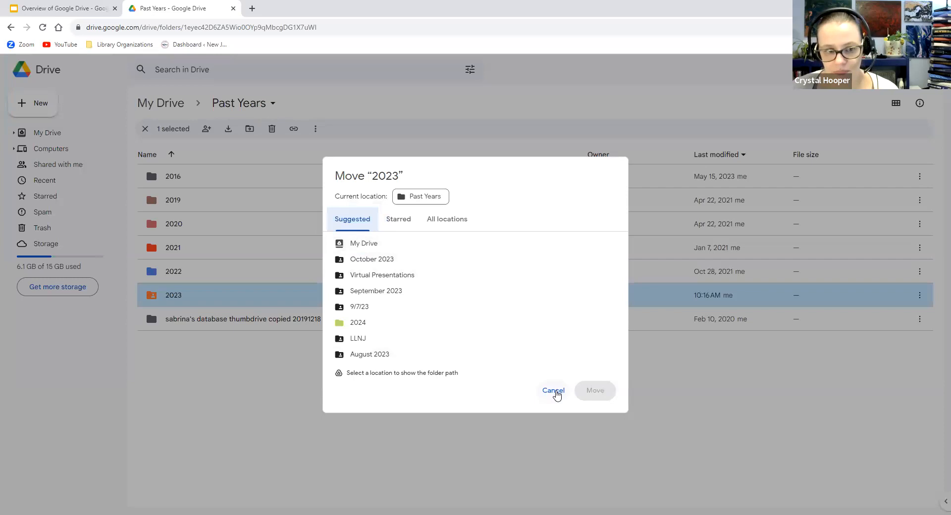
{"action": "left_click", "coordinate": [555, 392]}
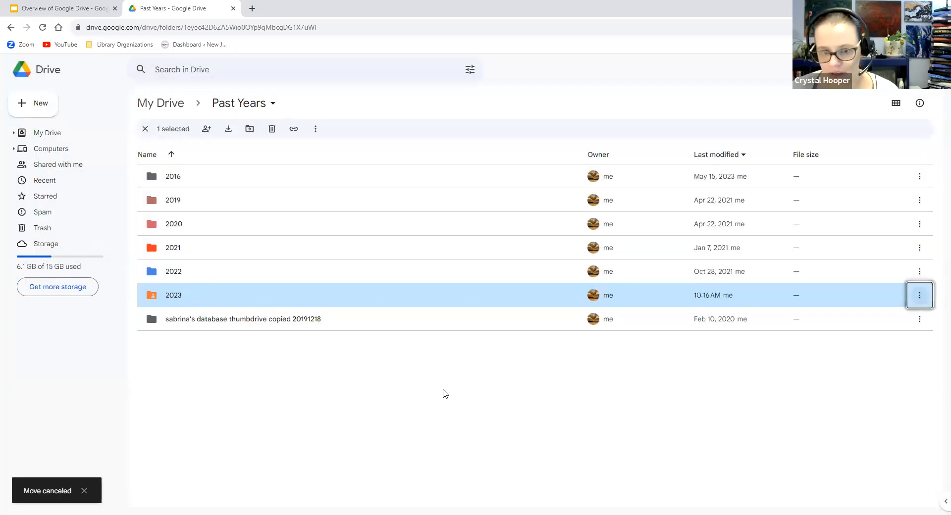
{"action": "left_click", "coordinate": [445, 394]}
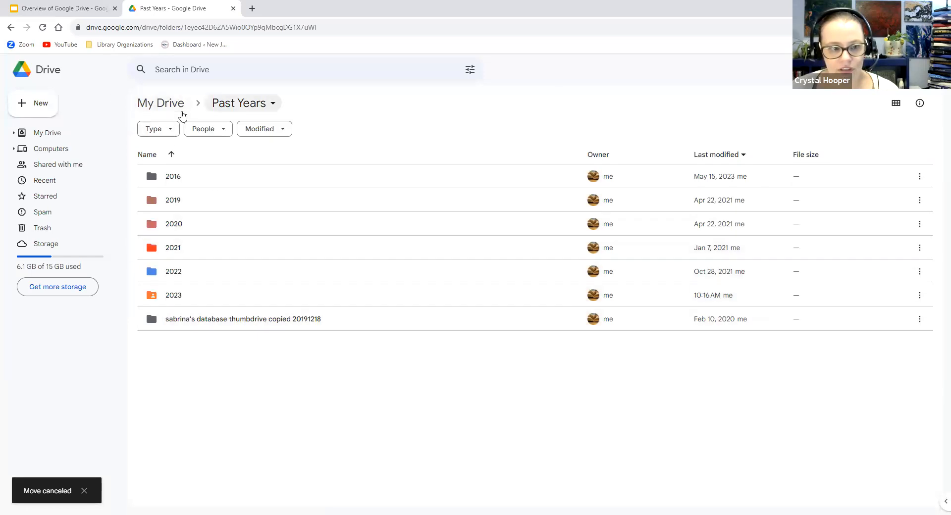
{"action": "left_click", "coordinate": [149, 111]}
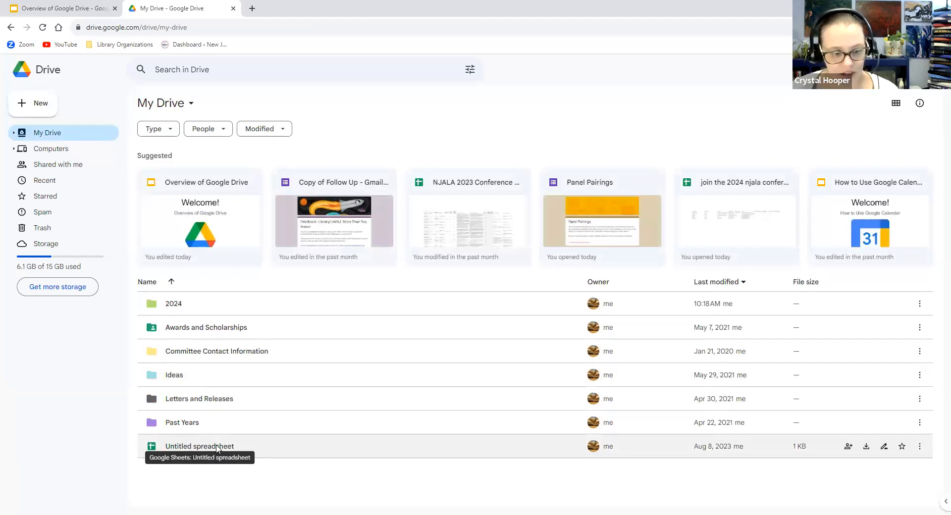
Open the Untitled spreadsheet and check the A1 rating and B1 am/pm dropdown choices
{"action": "double_click", "coordinate": [191, 451]}
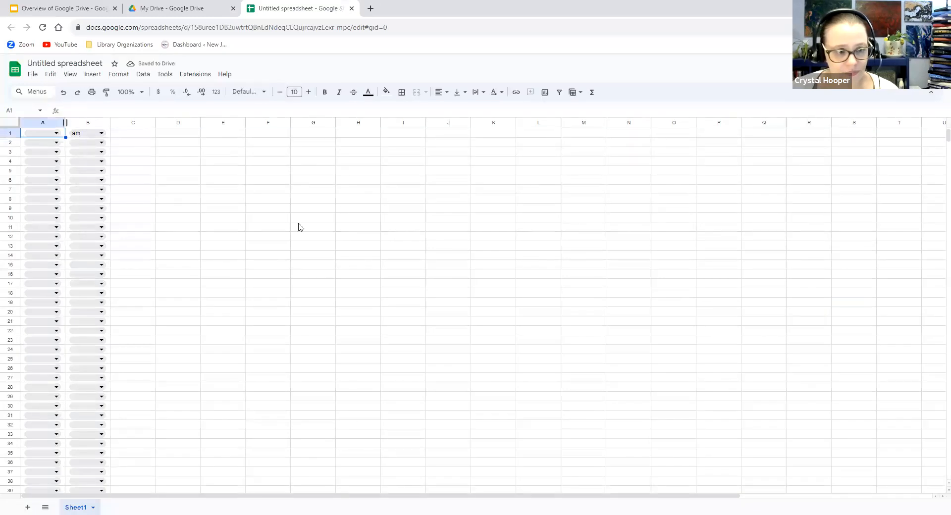
{"action": "left_click", "coordinate": [56, 134]}
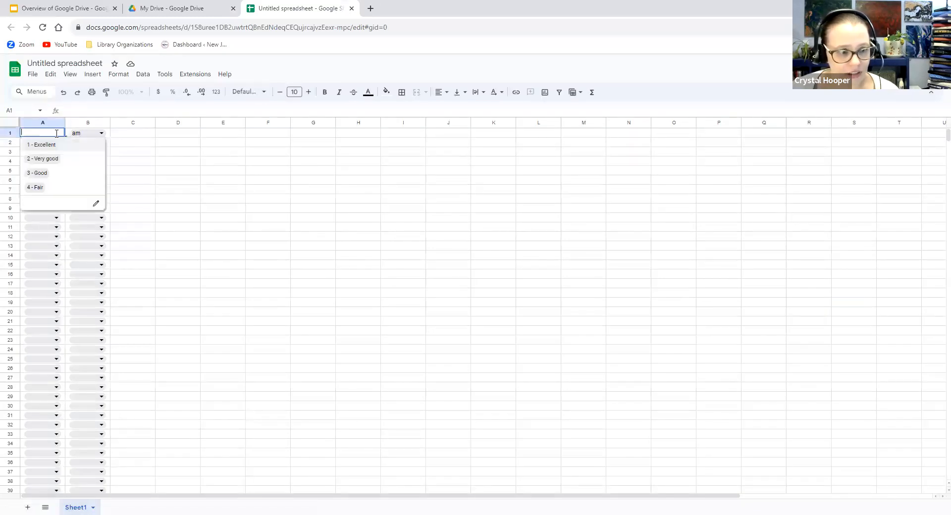
{"action": "left_click", "coordinate": [102, 133]}
{"action": "left_click", "coordinate": [248, 155]}
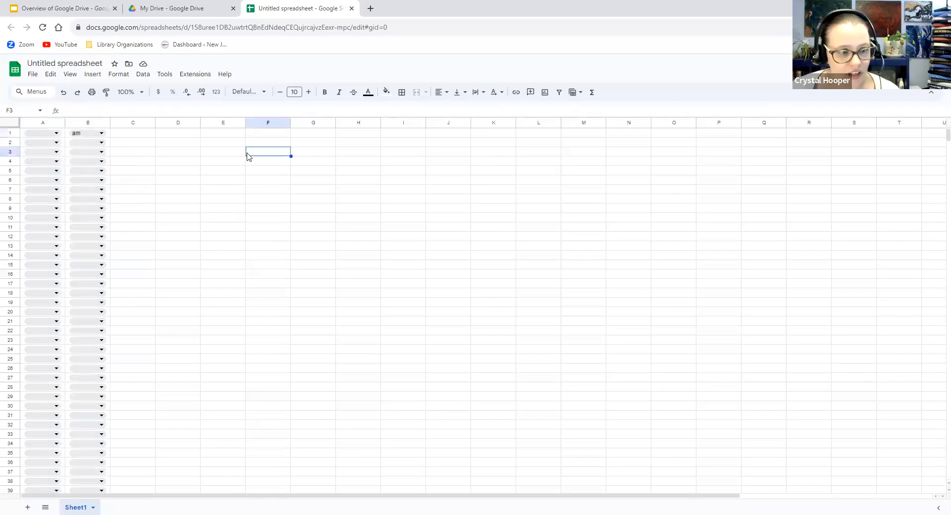
Rename the spreadsheet to 'Sample Survey?' and close its tab
{"action": "left_click", "coordinate": [73, 64]}
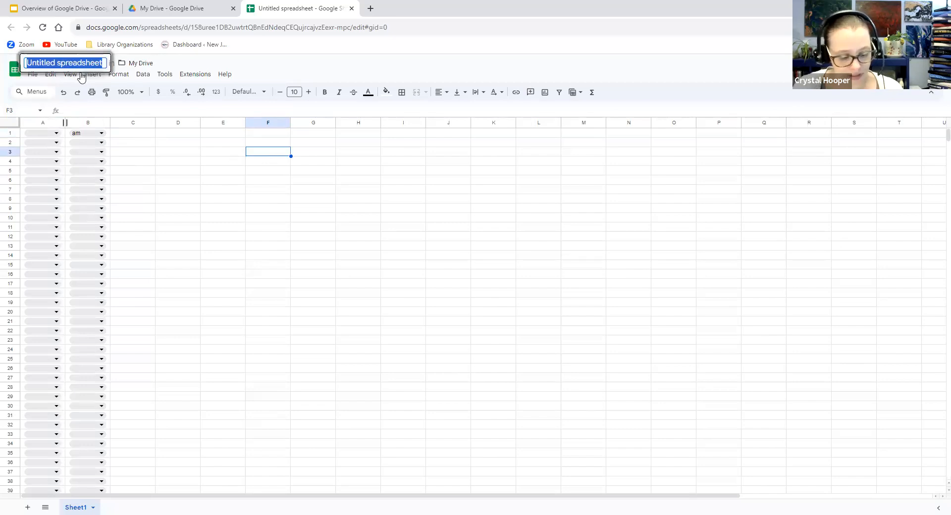
{"action": "type", "text": "Sample Survey?"}
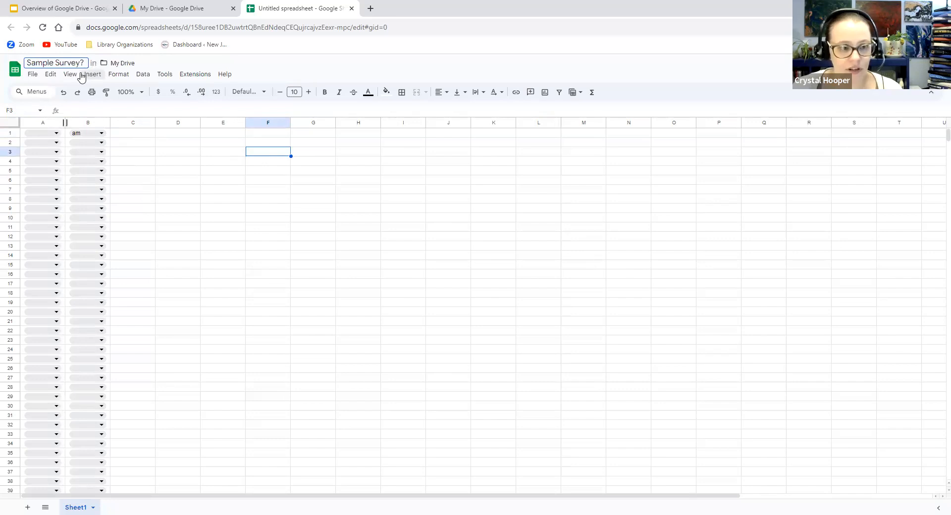
{"action": "left_click", "coordinate": [438, 282]}
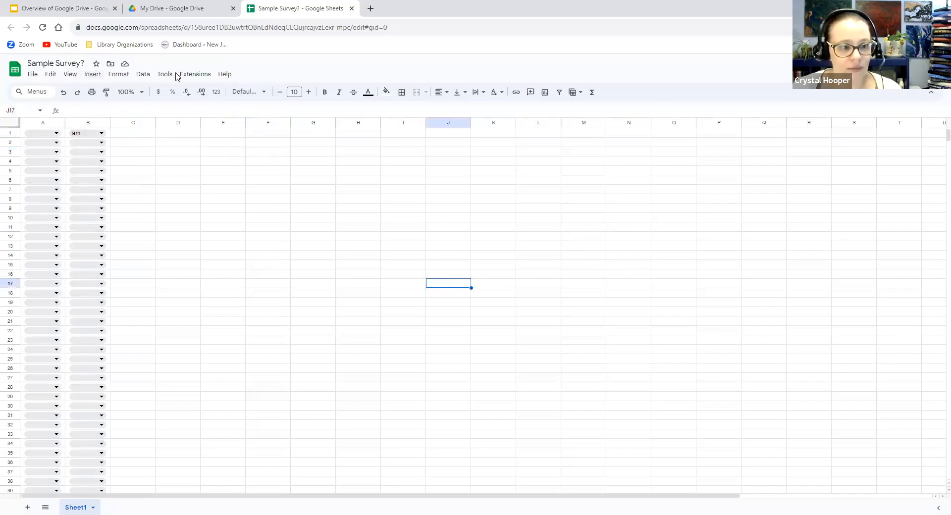
{"action": "left_click_drag", "start_coordinate": [277, 8], "coordinate": [147, 11]}
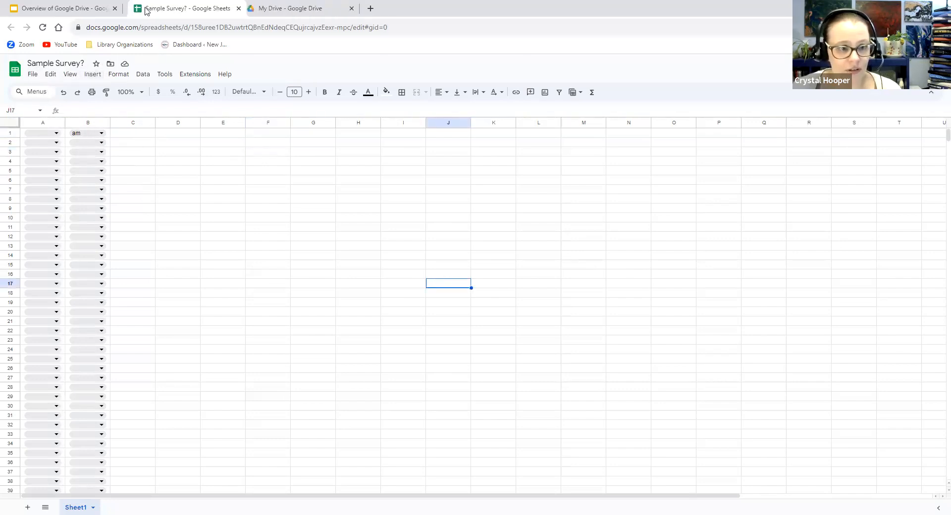
{"action": "left_click", "coordinate": [238, 9]}
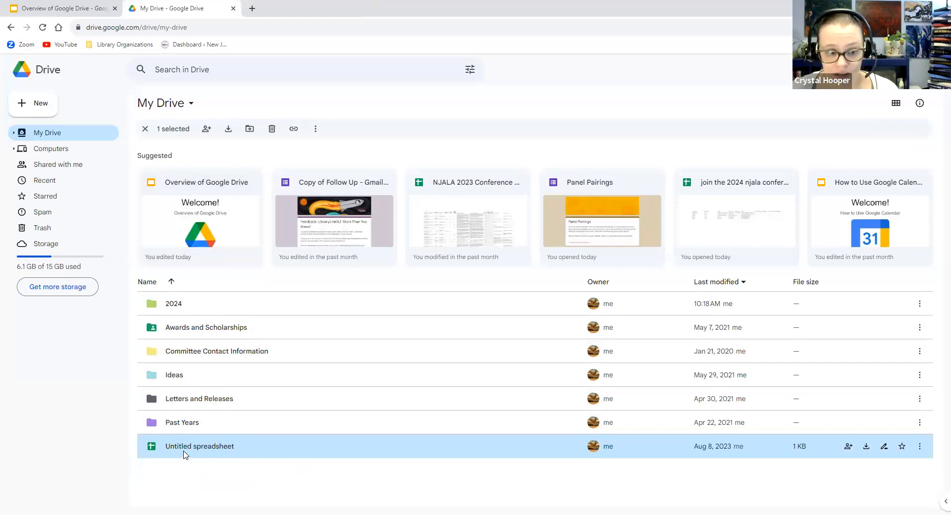
Refresh My Drive, drag Sample Survey? into the Ideas folder, check it, and return home
{"action": "left_click", "coordinate": [46, 30]}
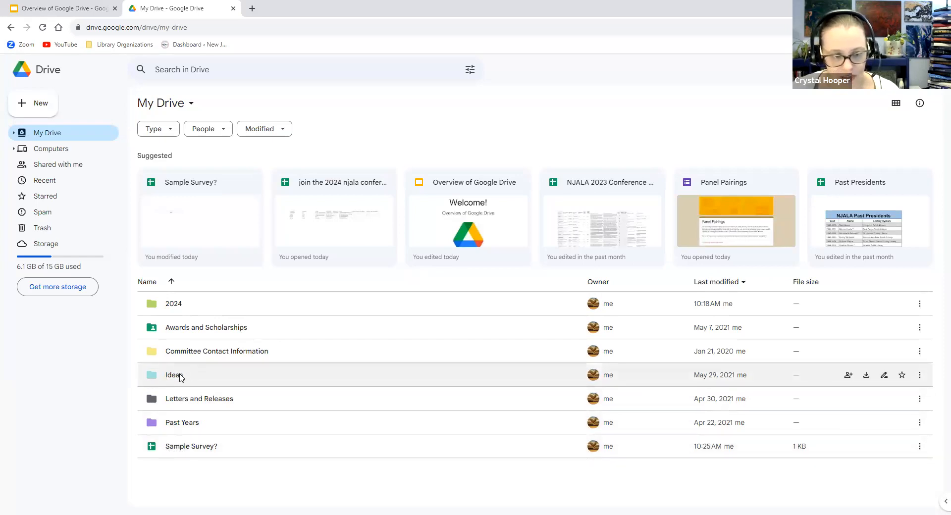
{"action": "left_click", "coordinate": [213, 443]}
{"action": "left_click_drag", "start_coordinate": [213, 443], "coordinate": [175, 379]}
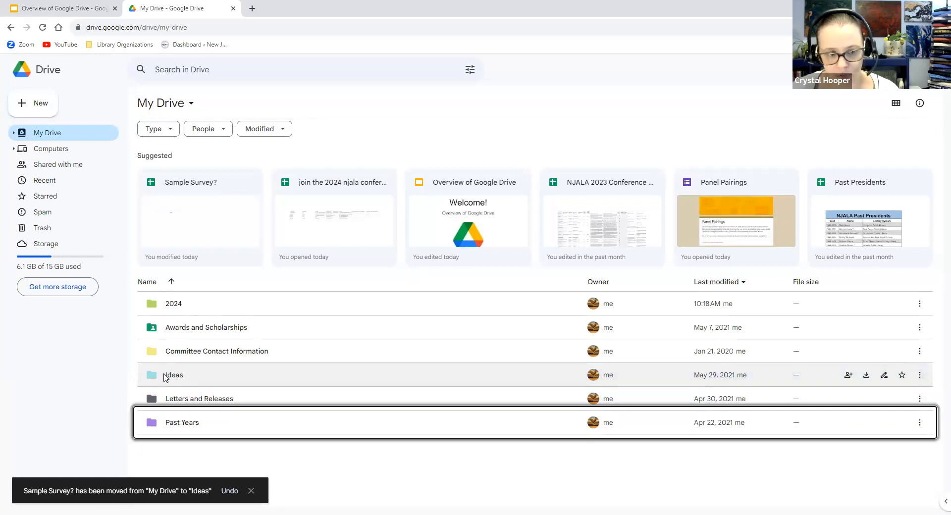
{"action": "double_click", "coordinate": [165, 377]}
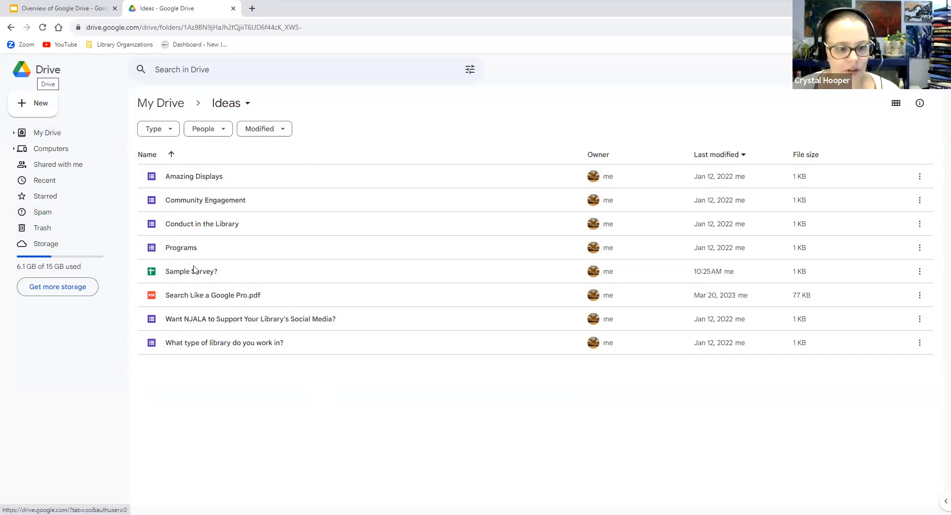
{"action": "left_click", "coordinate": [25, 79]}
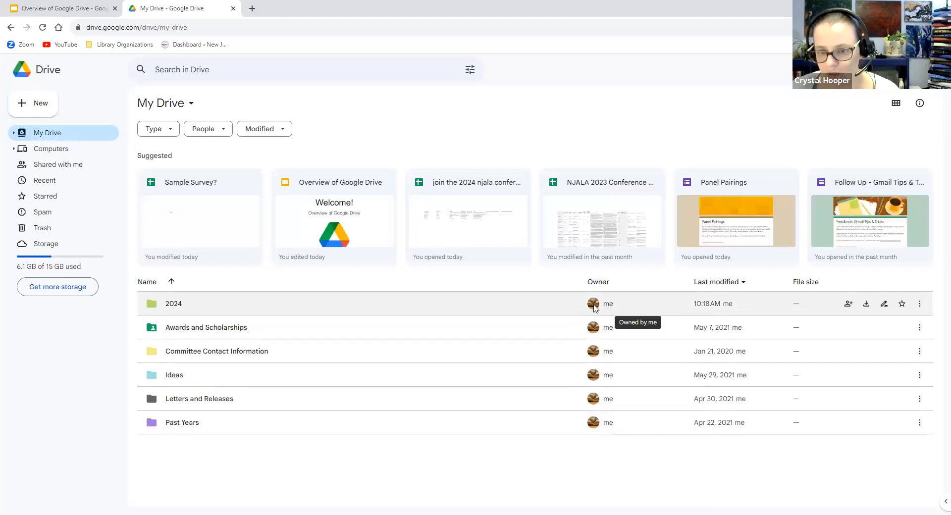
Sort the My Drive folder list by 'Last modified by me'
{"action": "mouse_move", "coordinate": [595, 307]}
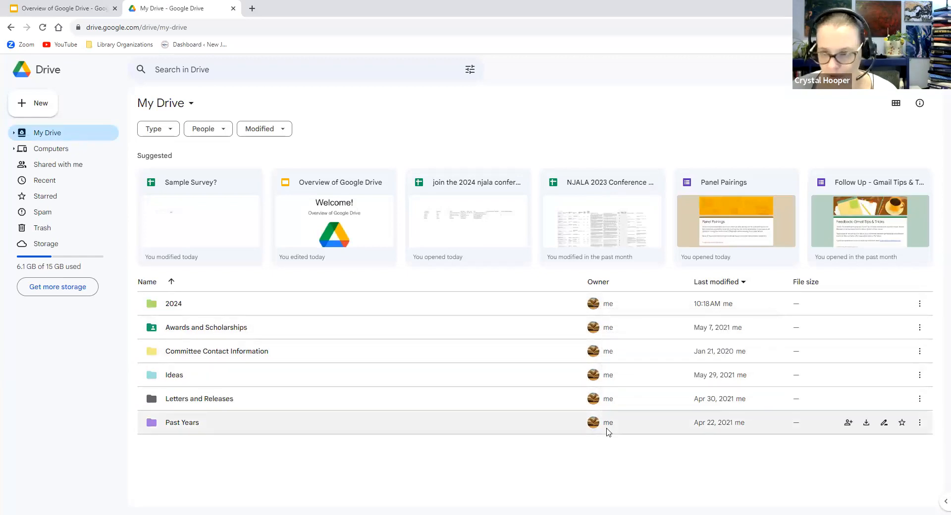
{"action": "mouse_move", "coordinate": [608, 432]}
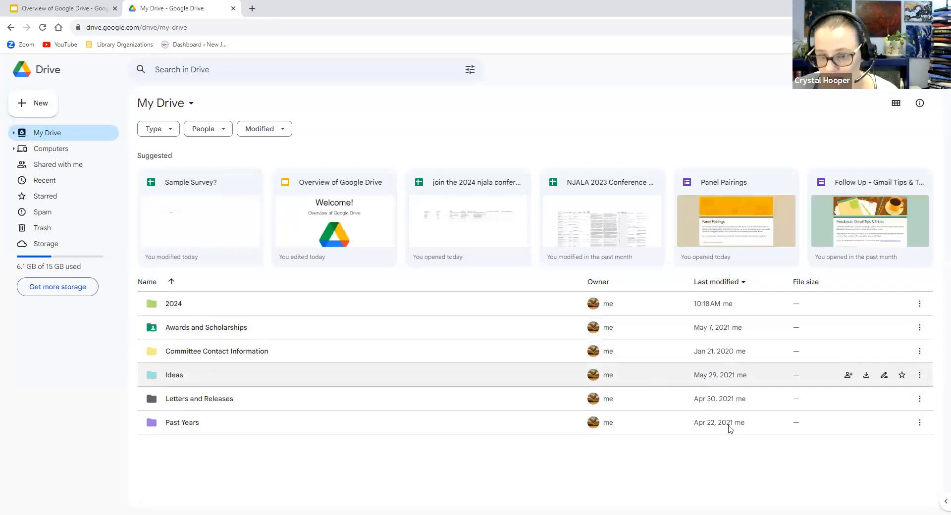
{"action": "left_click", "coordinate": [742, 286]}
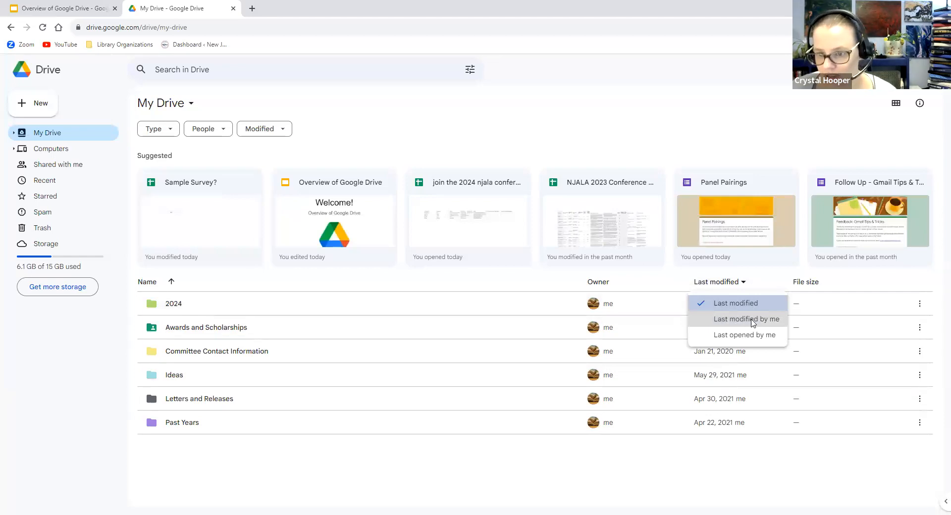
{"action": "left_click", "coordinate": [745, 319]}
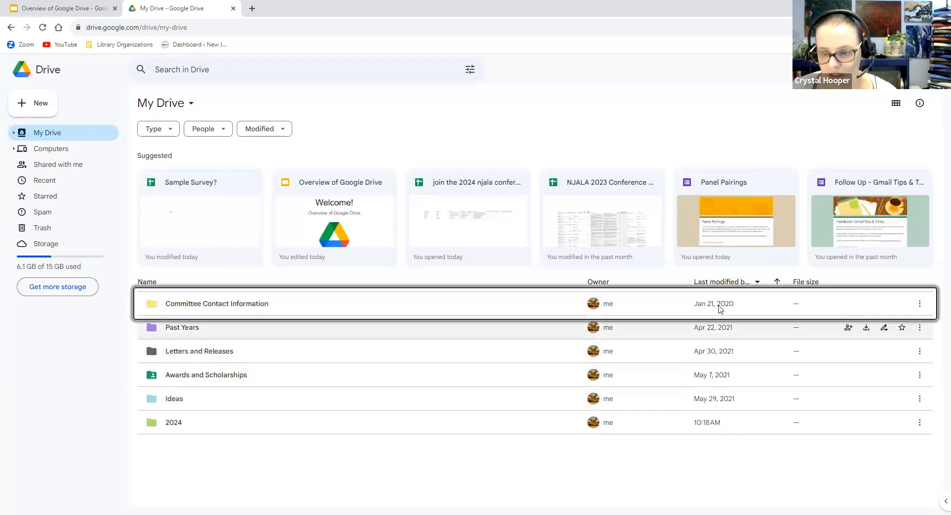
Re-sort the My Drive folders by 'Last opened by me'
{"action": "left_click", "coordinate": [750, 501]}
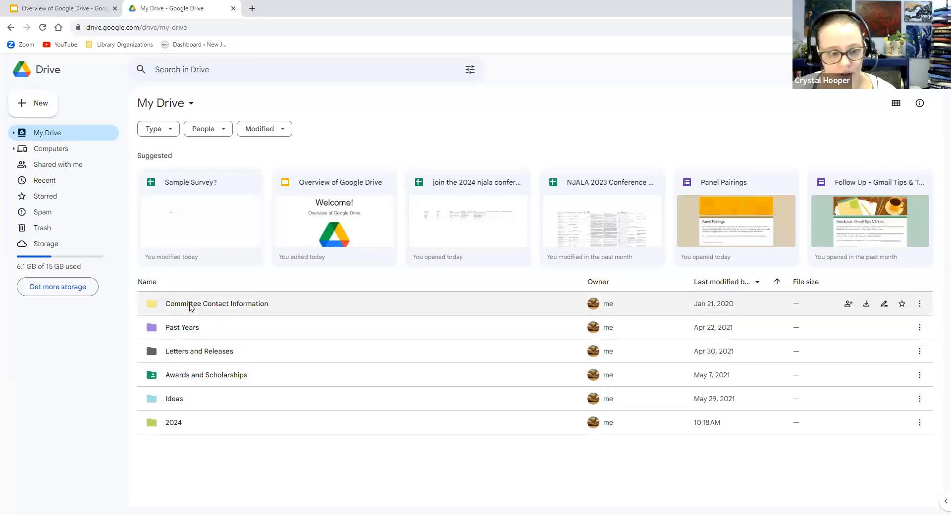
{"action": "left_click", "coordinate": [755, 282]}
{"action": "left_click", "coordinate": [747, 336]}
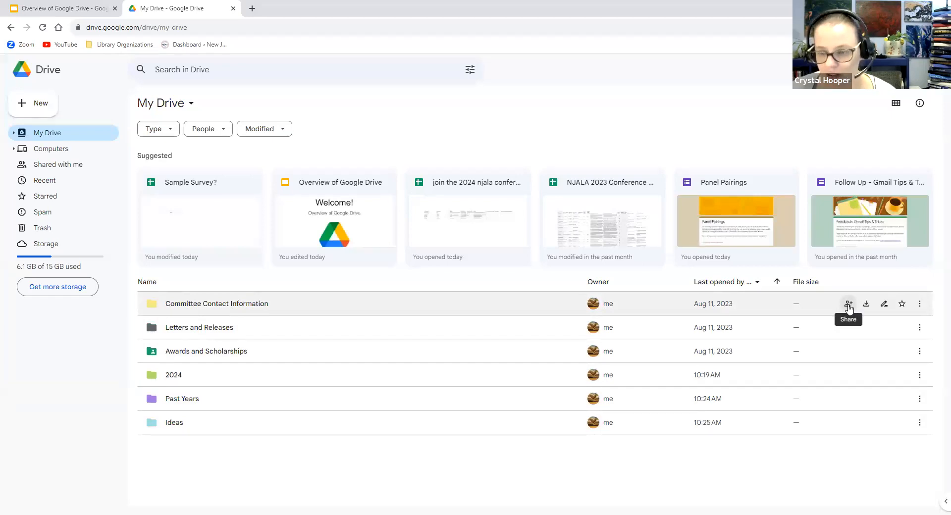
{"action": "left_click", "coordinate": [848, 305]}
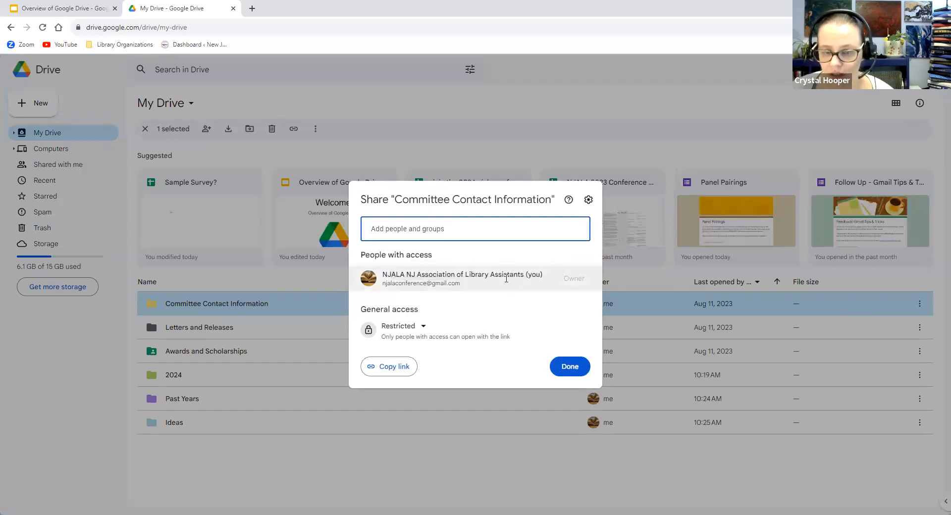
{"action": "mouse_move", "coordinate": [506, 279]}
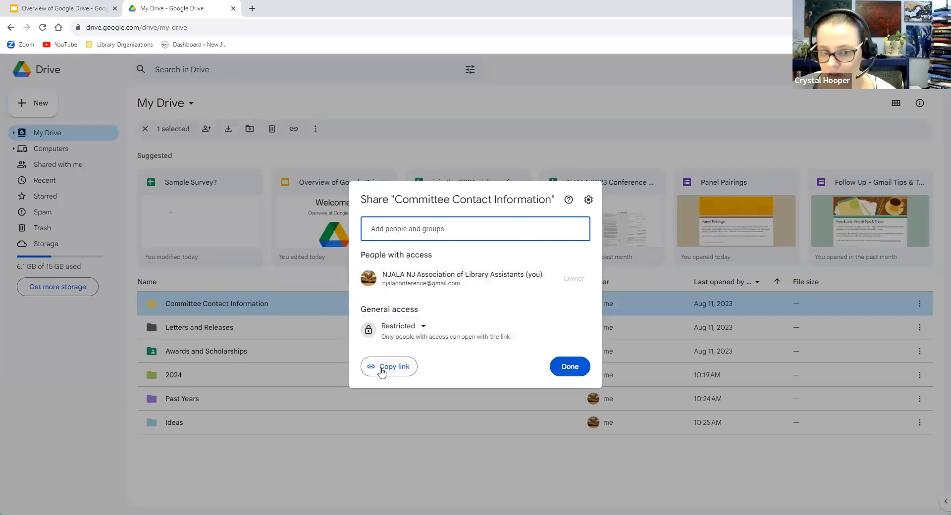
{"action": "left_click", "coordinate": [424, 326]}
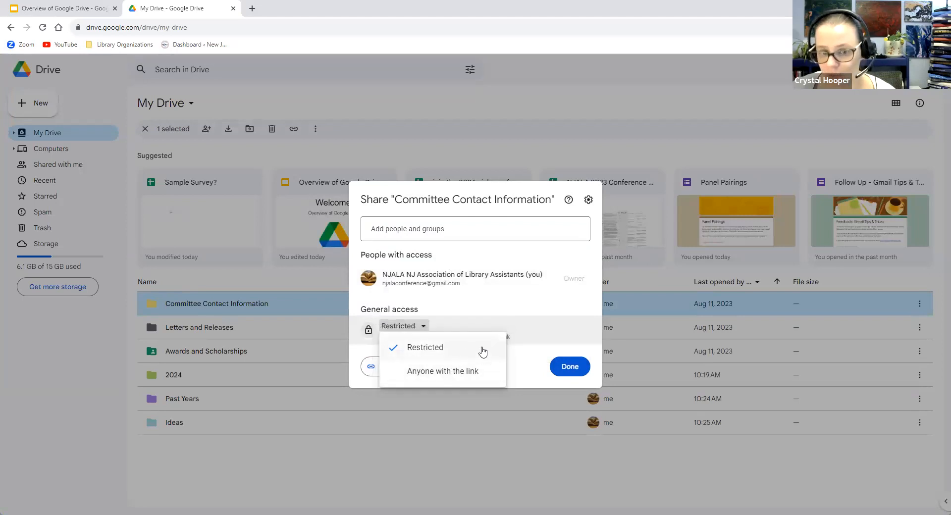
{"action": "left_click", "coordinate": [519, 361]}
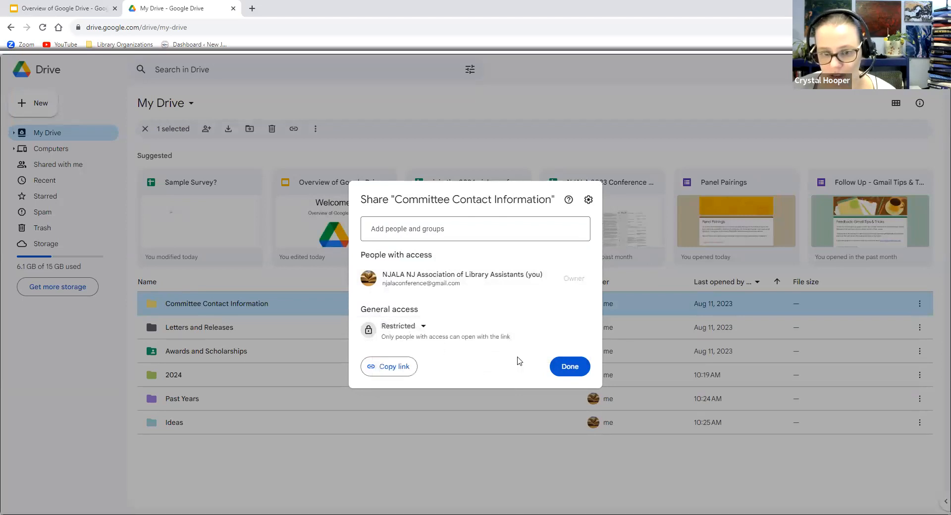
{"action": "left_click", "coordinate": [454, 232]}
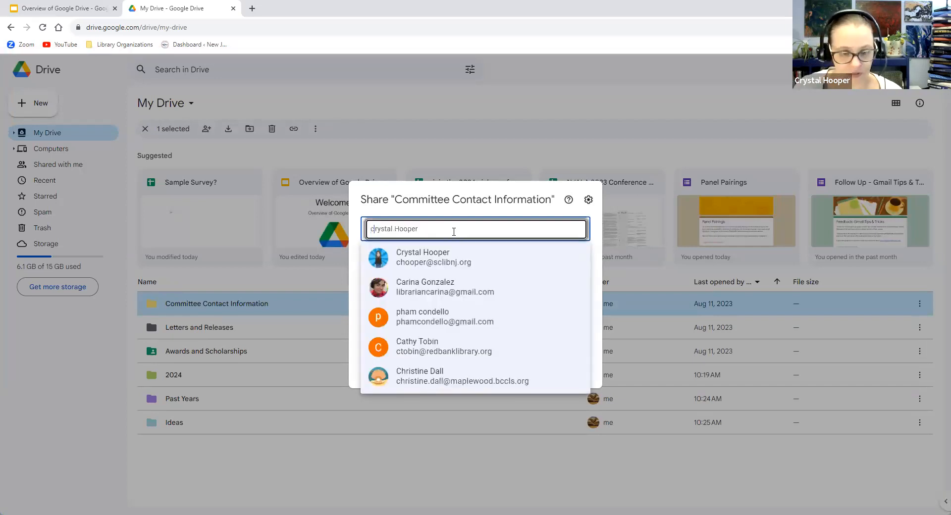
{"action": "left_click", "coordinate": [449, 266]}
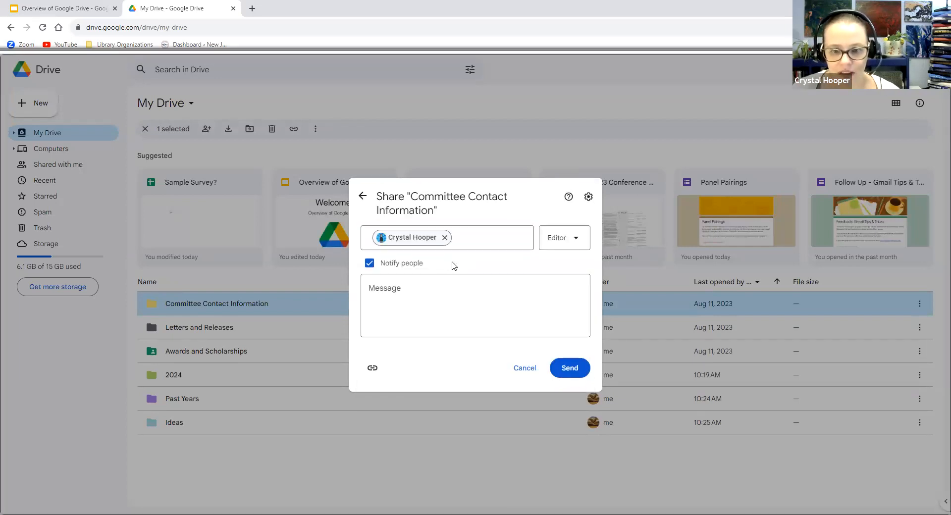
{"action": "left_click", "coordinate": [582, 239]}
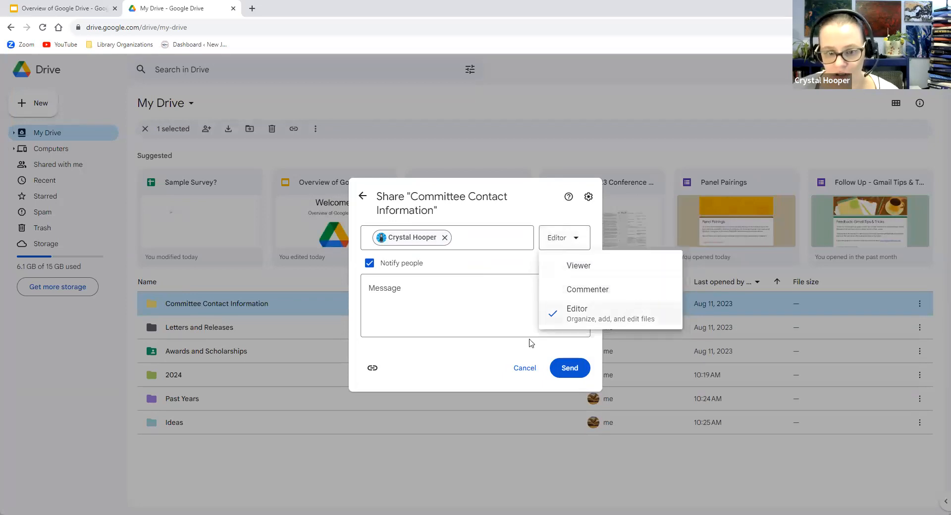
{"action": "left_click", "coordinate": [462, 365]}
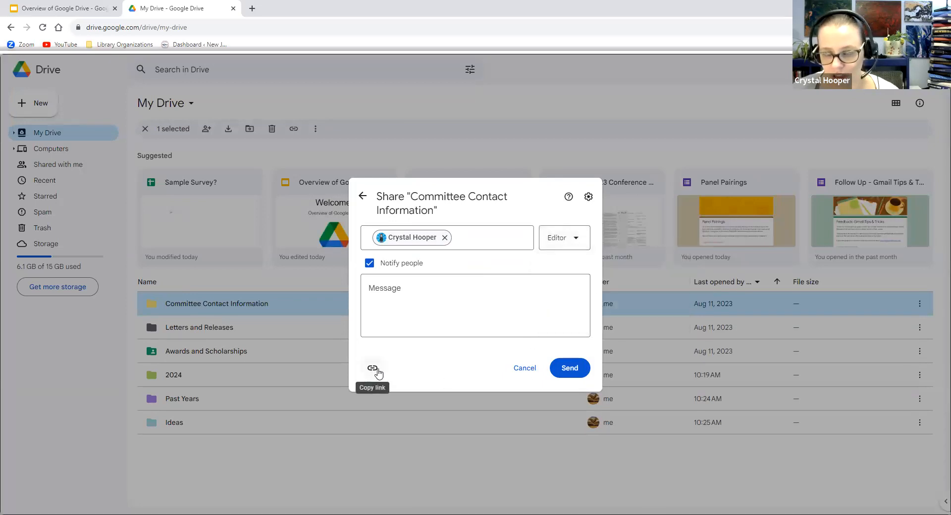
{"action": "left_click", "coordinate": [524, 368]}
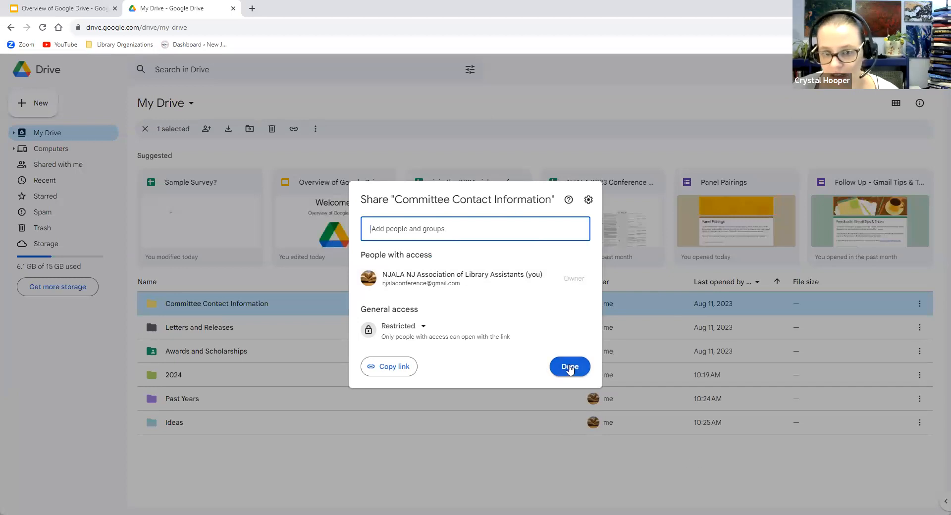
{"action": "left_click", "coordinate": [703, 459]}
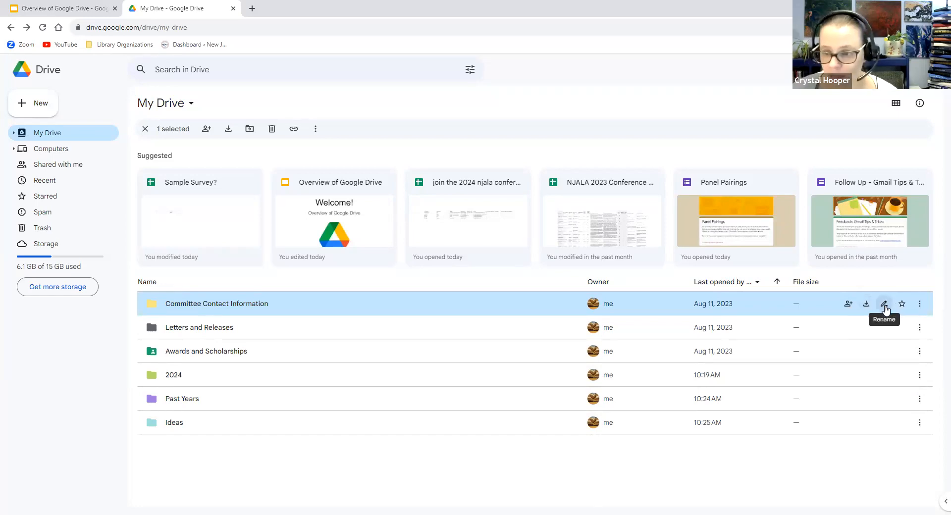
Confirm the Committee Contact Information name unchanged in Rename, then add the folder to Starred
{"action": "left_click", "coordinate": [884, 305]}
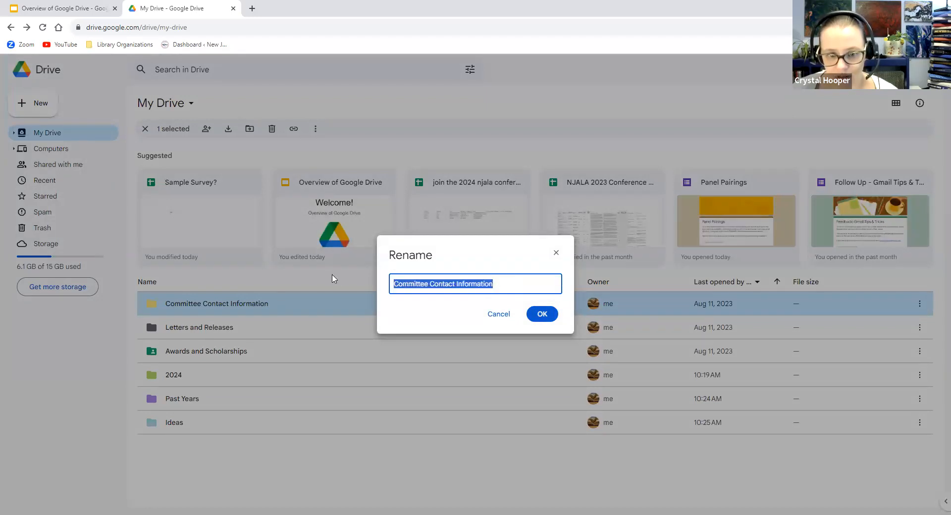
{"action": "left_click", "coordinate": [546, 320]}
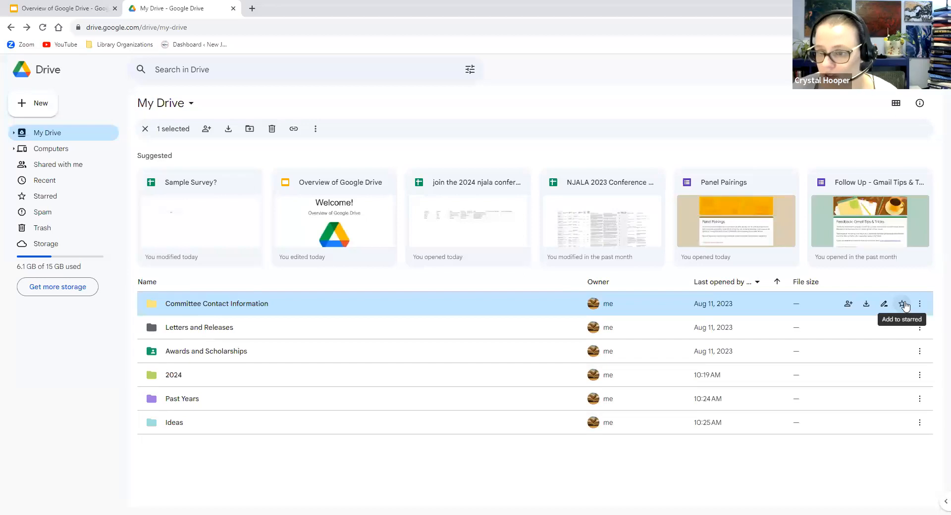
{"action": "left_click", "coordinate": [903, 304]}
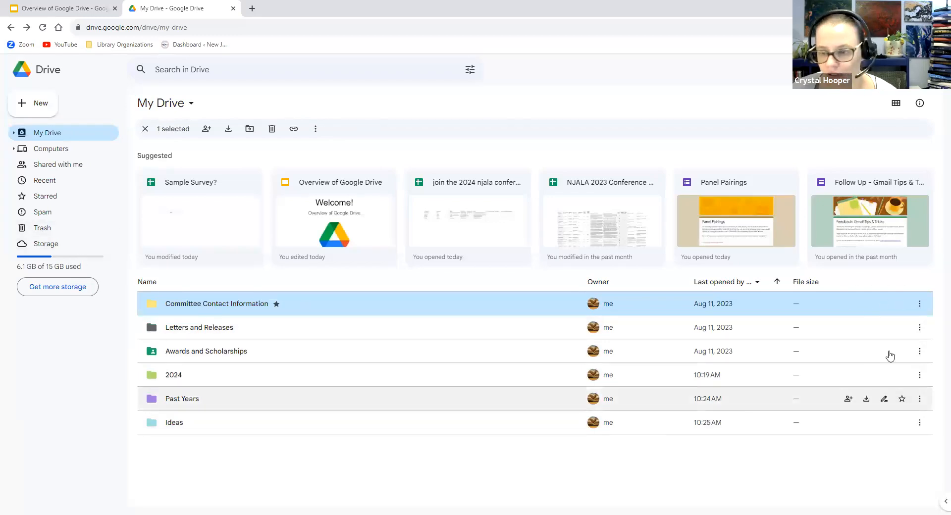
From Committee Contact Information's More actions menu, choose Organize > Add shortcut
{"action": "left_click", "coordinate": [920, 305]}
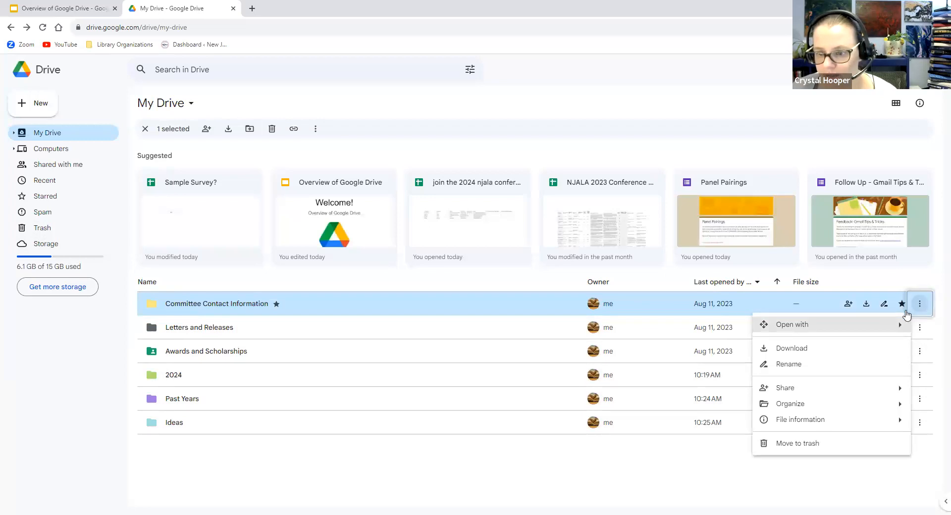
{"action": "mouse_move", "coordinate": [875, 332]}
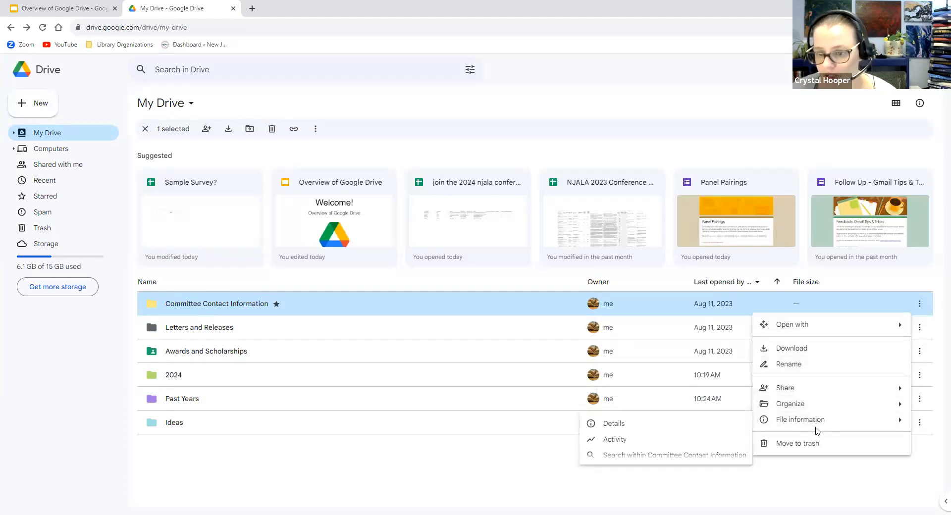
{"action": "mouse_move", "coordinate": [796, 411]}
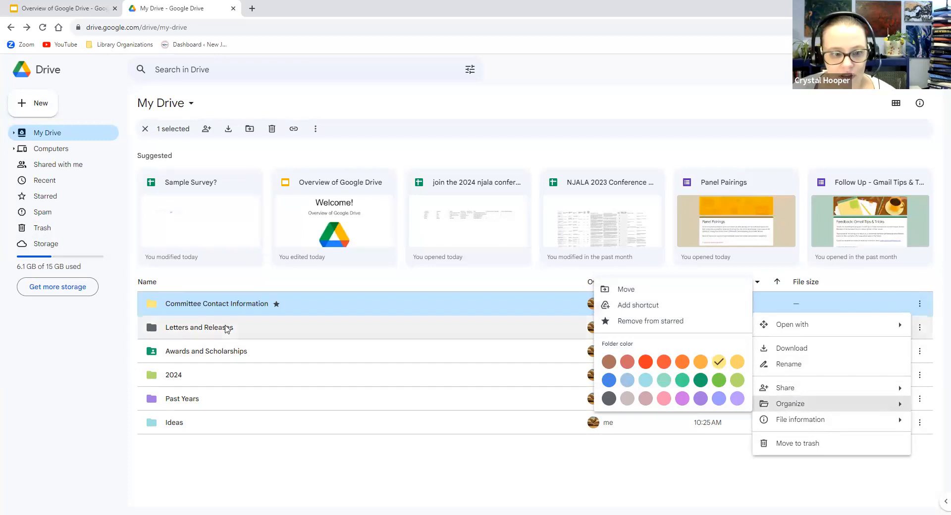
{"action": "left_click", "coordinate": [628, 305]}
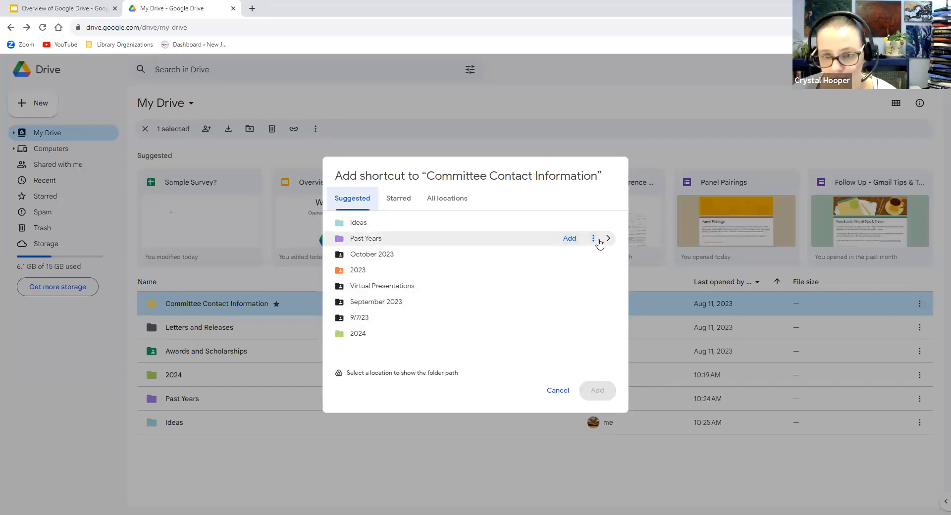
Pick Past Years as the destination in the Add shortcut dialog and add the shortcut
{"action": "left_click", "coordinate": [594, 239]}
{"action": "left_click", "coordinate": [593, 240]}
{"action": "left_click", "coordinate": [592, 239]}
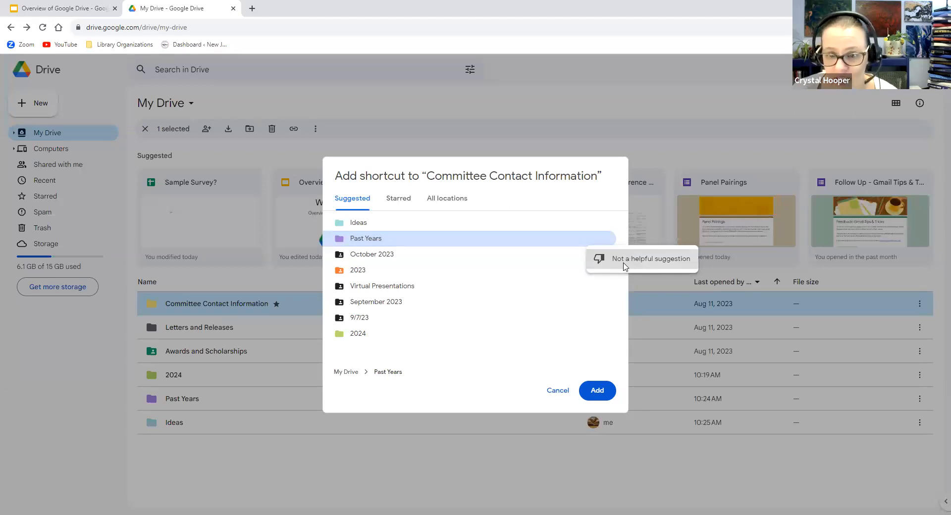
{"action": "left_click", "coordinate": [607, 238]}
{"action": "left_click", "coordinate": [608, 238]}
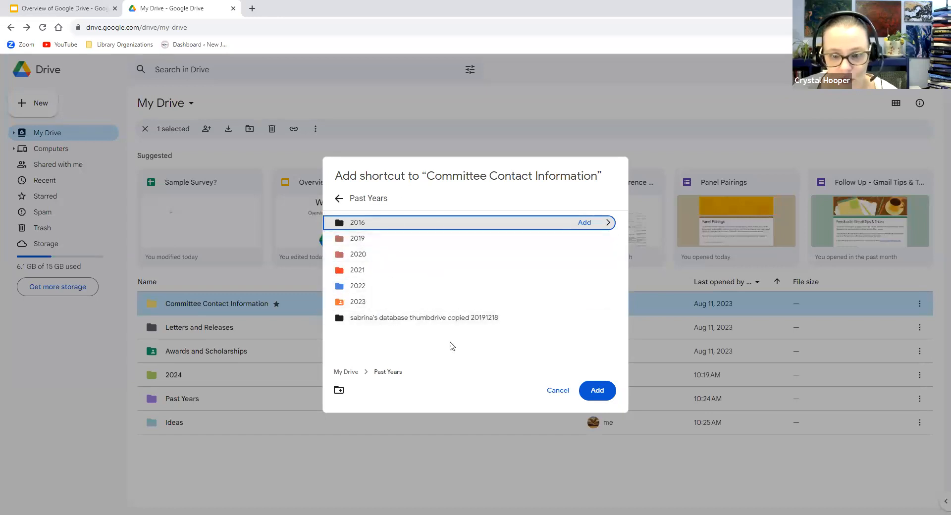
{"action": "left_click", "coordinate": [380, 344]}
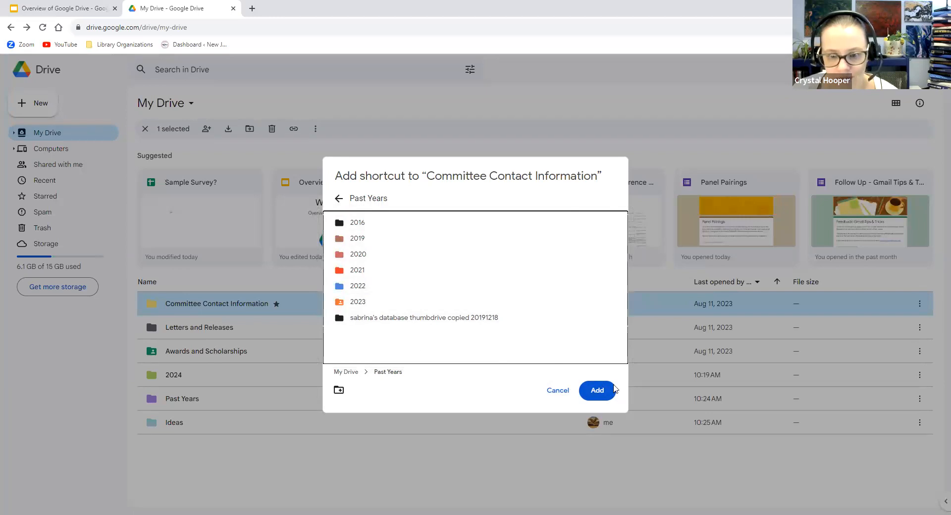
{"action": "left_click", "coordinate": [600, 392]}
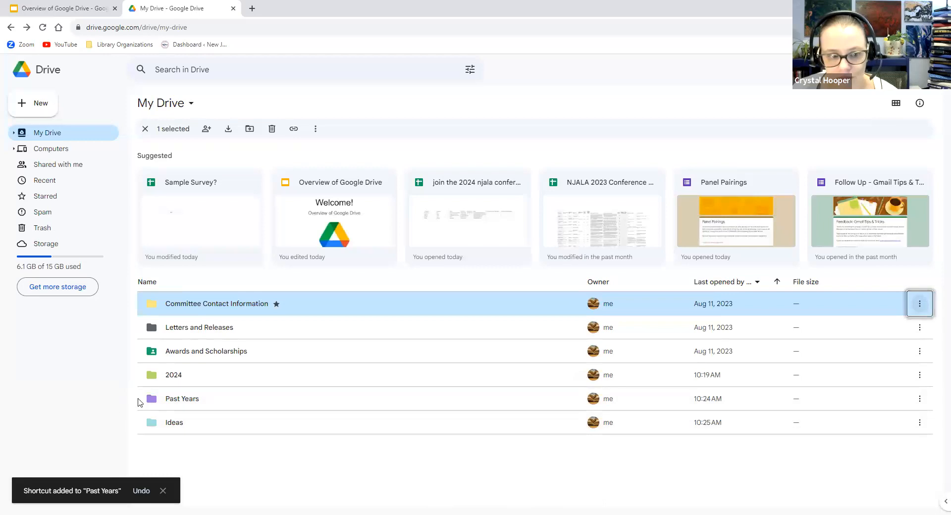
Check the shortcut inside Past Years, return to My Drive, then view the Starred items
{"action": "double_click", "coordinate": [174, 401]}
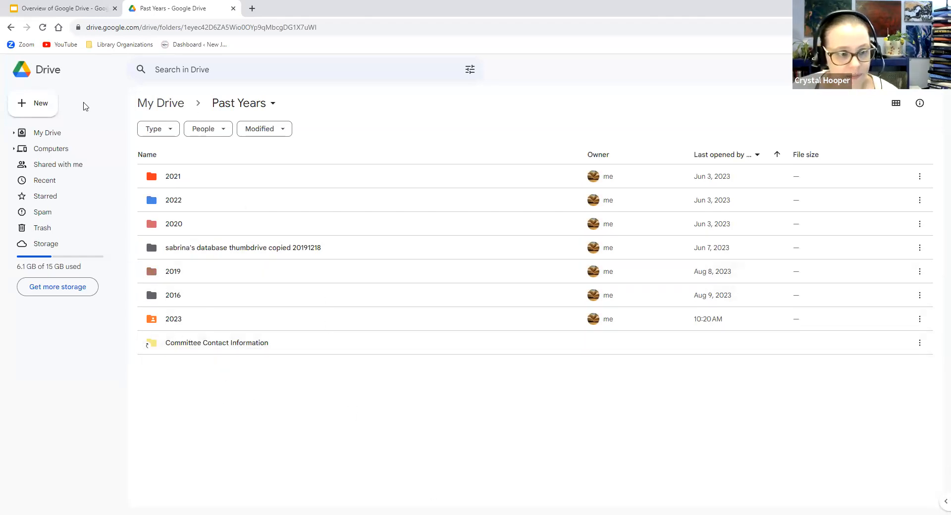
{"action": "left_click", "coordinate": [36, 72]}
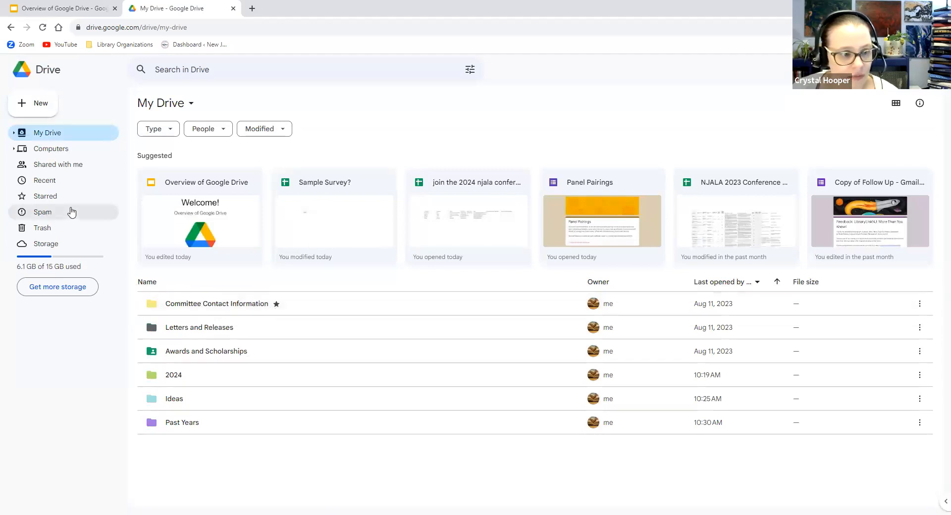
{"action": "left_click", "coordinate": [45, 198]}
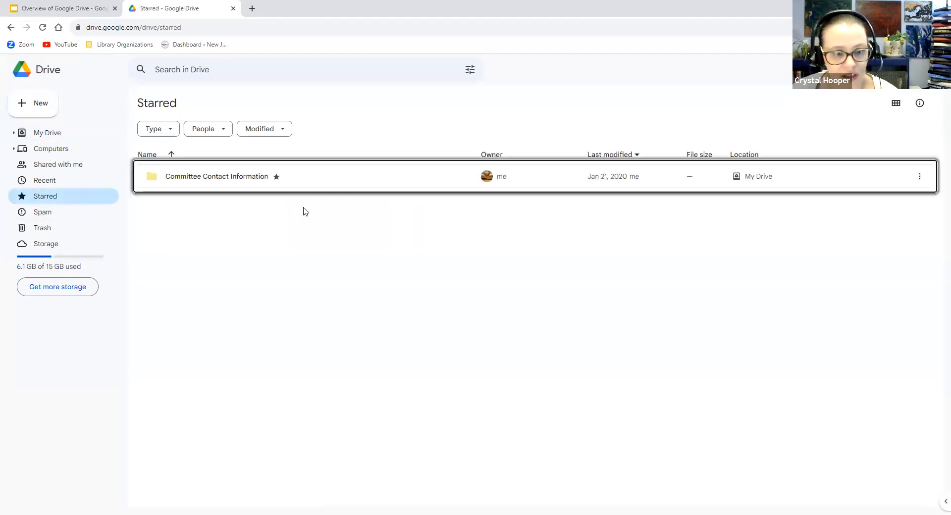
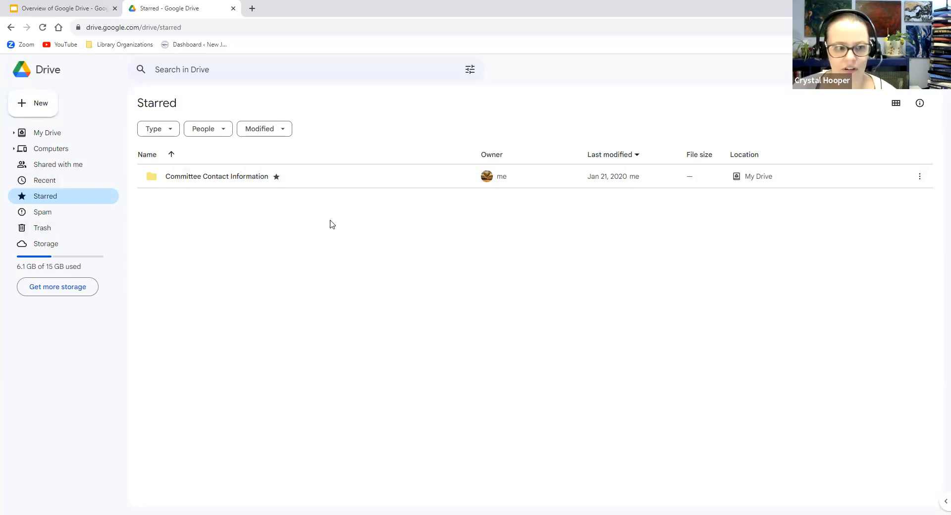
Return from Starred to the My Drive home page with its six folders
{"action": "left_click", "coordinate": [30, 70]}
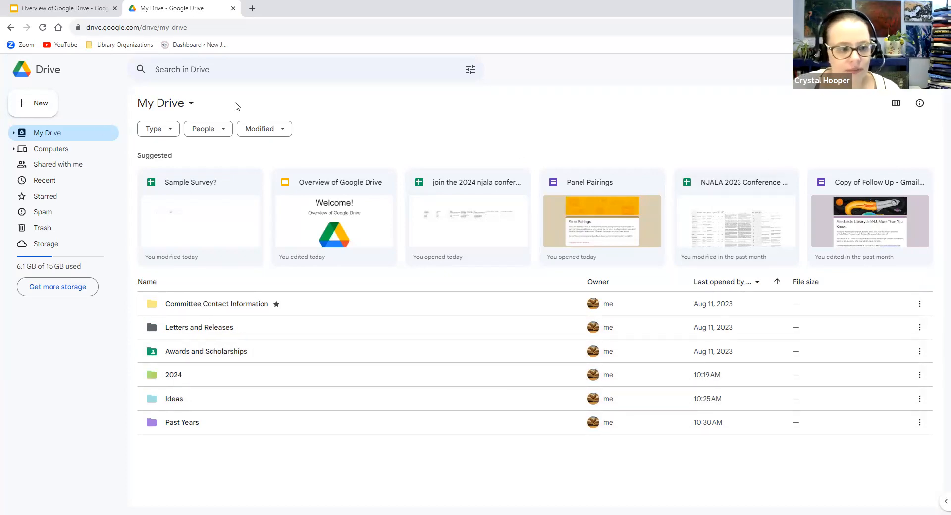
Create a new blank Google Docs document from the New menu
{"action": "left_click", "coordinate": [19, 104]}
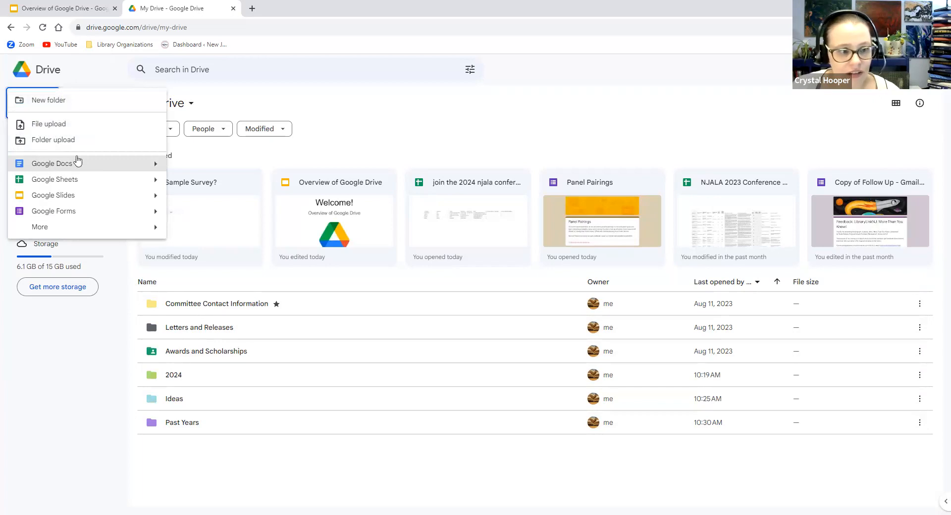
{"action": "left_click", "coordinate": [58, 166]}
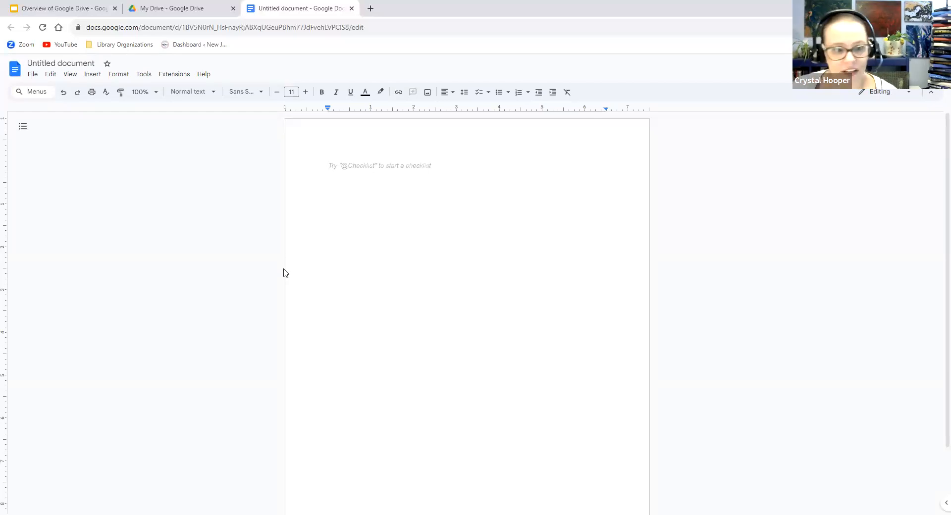
Write 'Hi everybody!' in the blank document, then switch back to the My Drive tab
{"action": "type", "text": "Hi everybody!"}
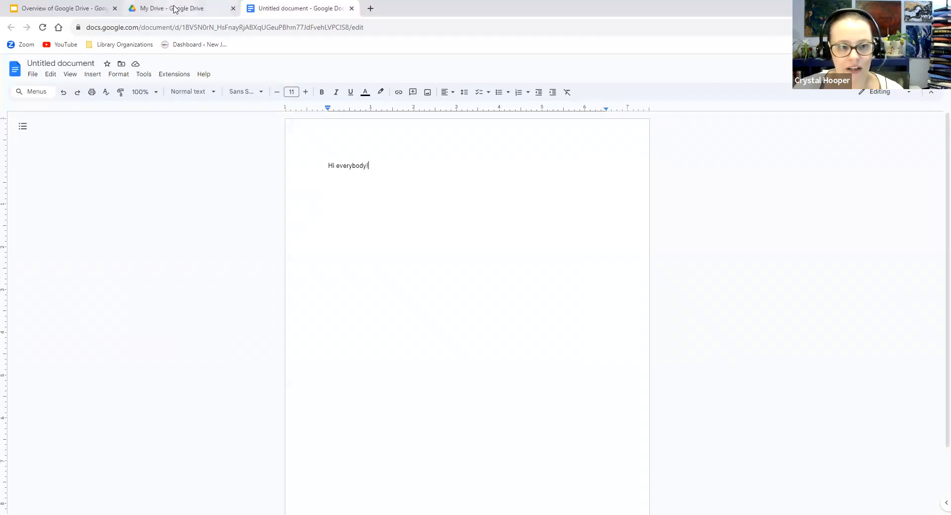
{"action": "left_click", "coordinate": [175, 8]}
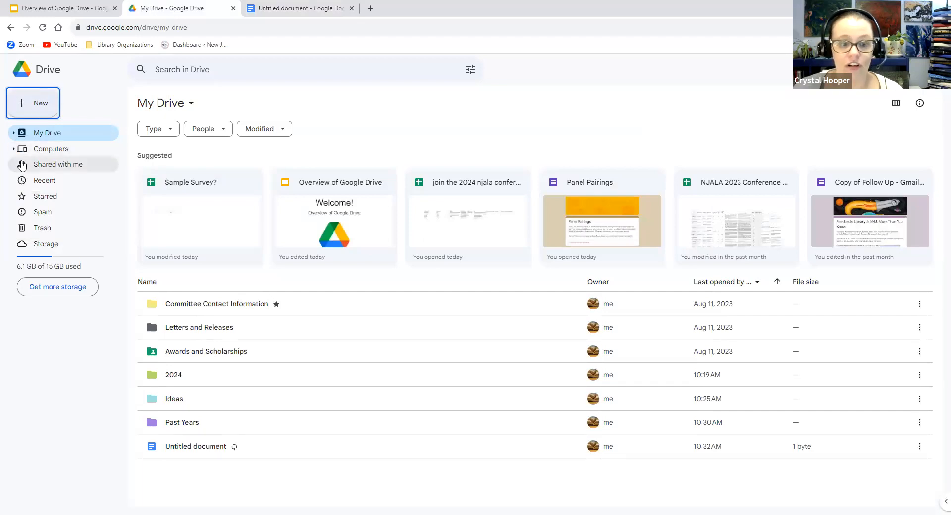
Select the Untitled document in My Drive and check its 1 byte file size
{"action": "left_click", "coordinate": [233, 448]}
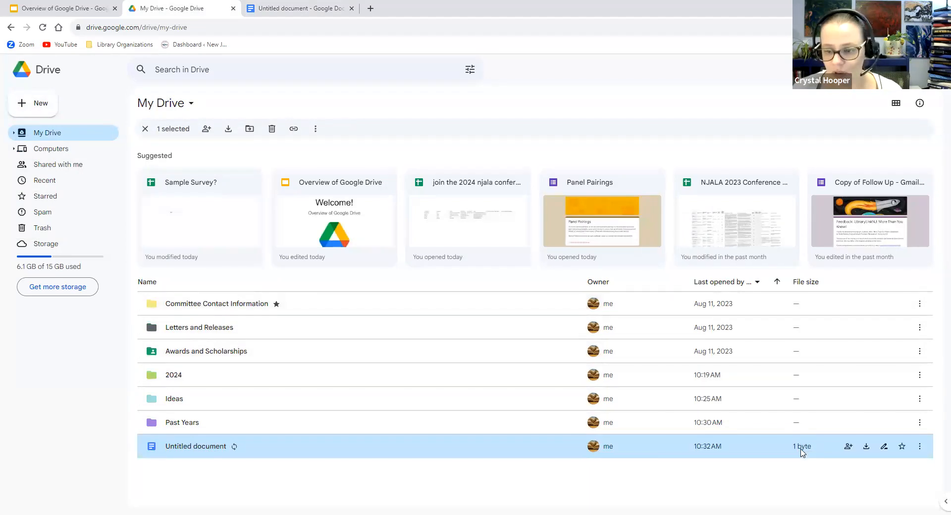
{"action": "mouse_move", "coordinate": [802, 453]}
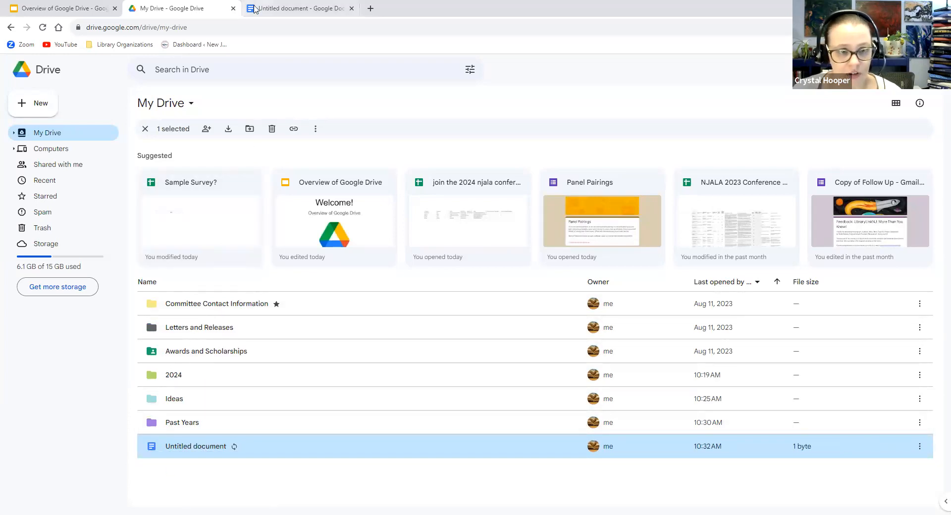
{"action": "double_click", "coordinate": [196, 445]}
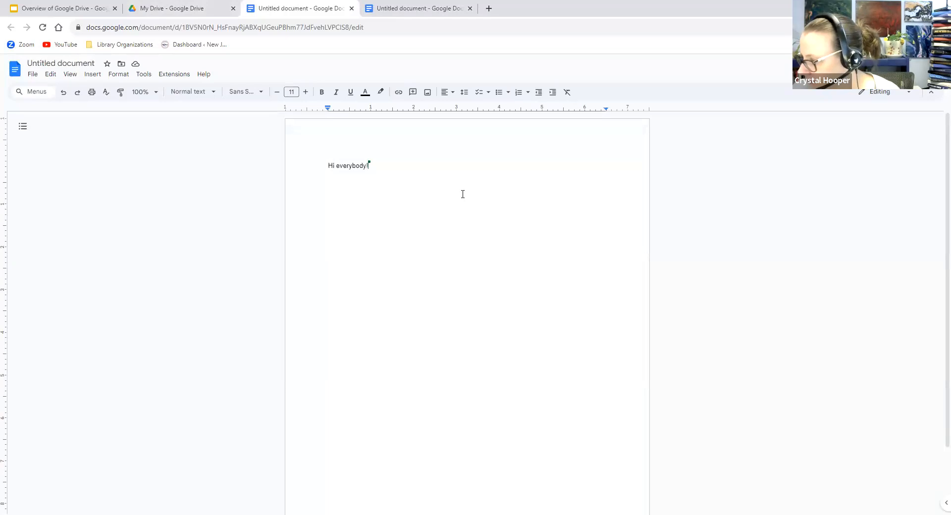
{"action": "mouse_move", "coordinate": [369, 167]}
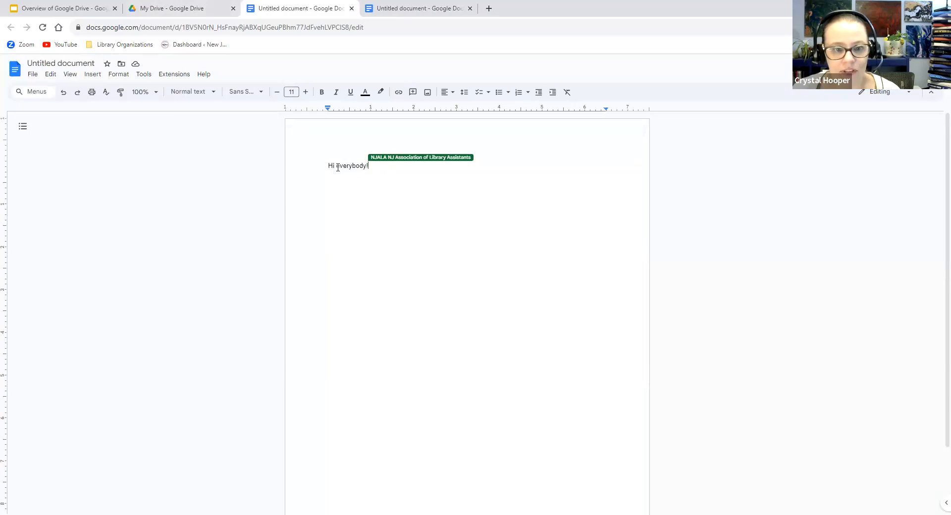
{"action": "left_click_drag", "start_coordinate": [250, 12], "coordinate": [144, 15]}
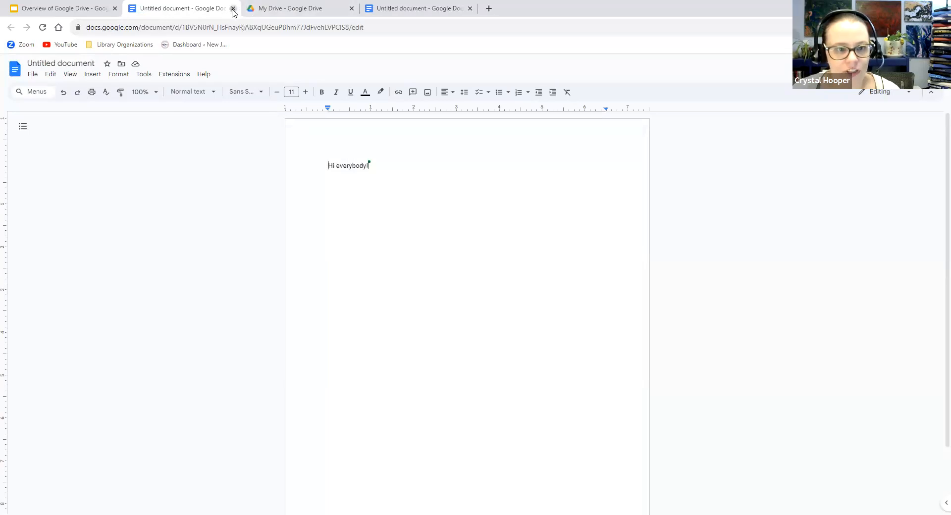
{"action": "left_click", "coordinate": [232, 8]}
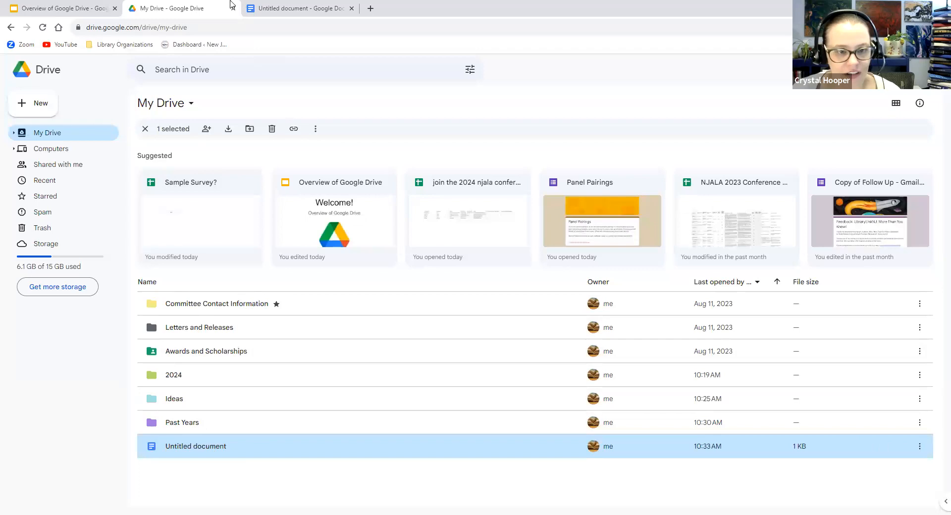
Switch back to the Untitled document tab in Google Docs
{"action": "left_click", "coordinate": [254, 11]}
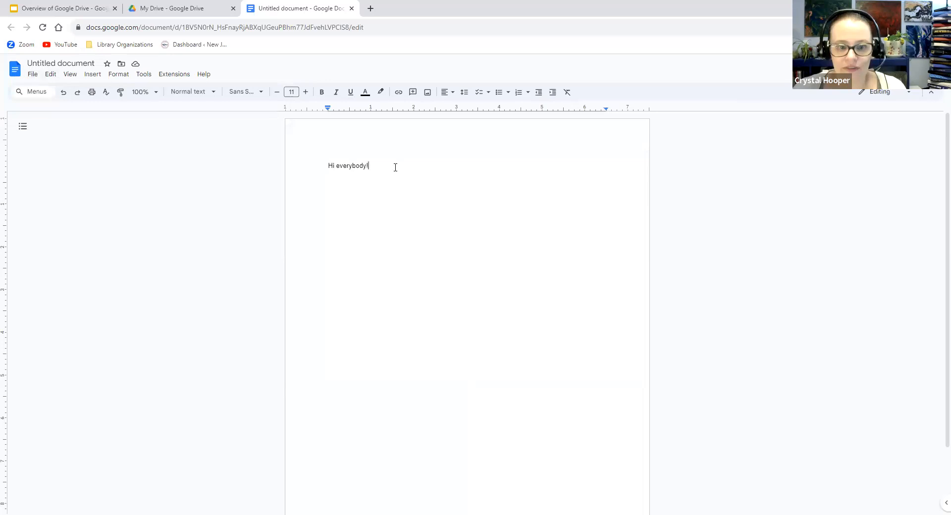
Rename the document to 'Test Doc', then close its tab to return to Drive
{"action": "left_click", "coordinate": [43, 62]}
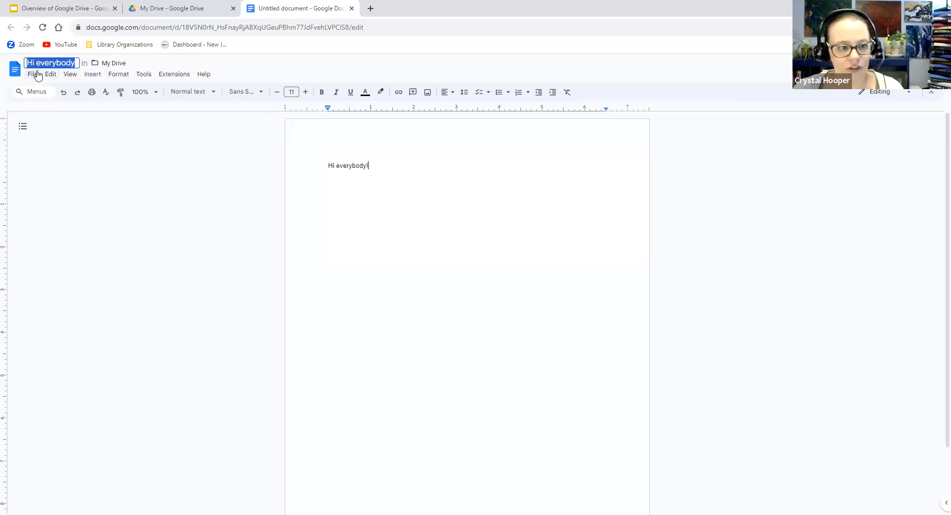
{"action": "type", "text": "Test Doc"}
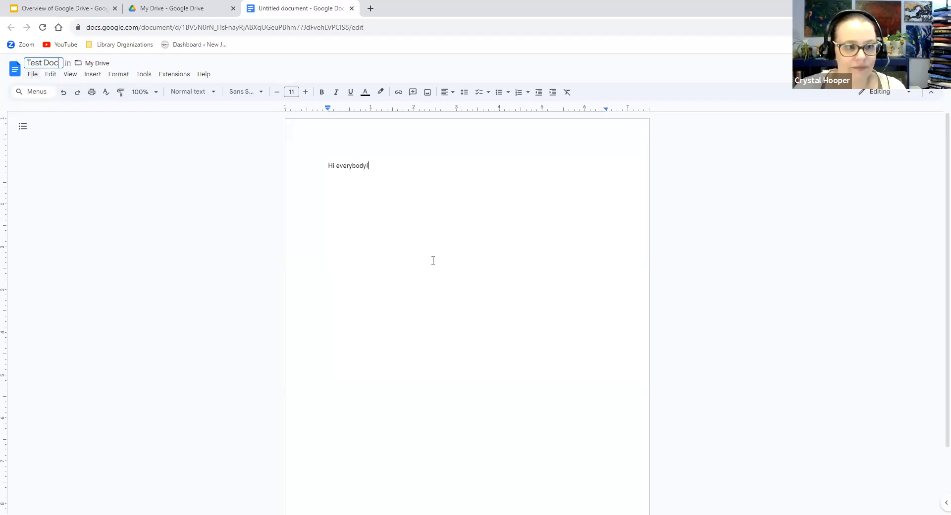
{"action": "key", "text": "Return"}
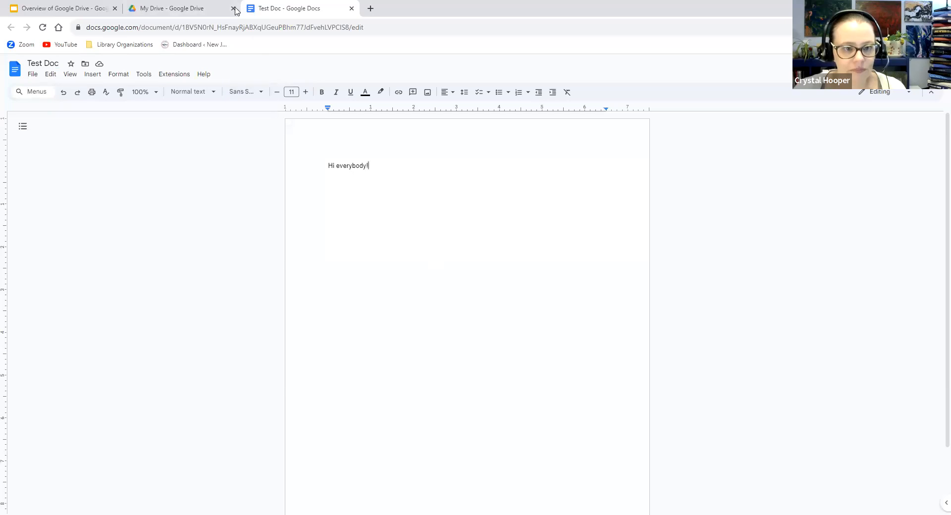
{"action": "left_click_drag", "start_coordinate": [247, 8], "coordinate": [141, 9]}
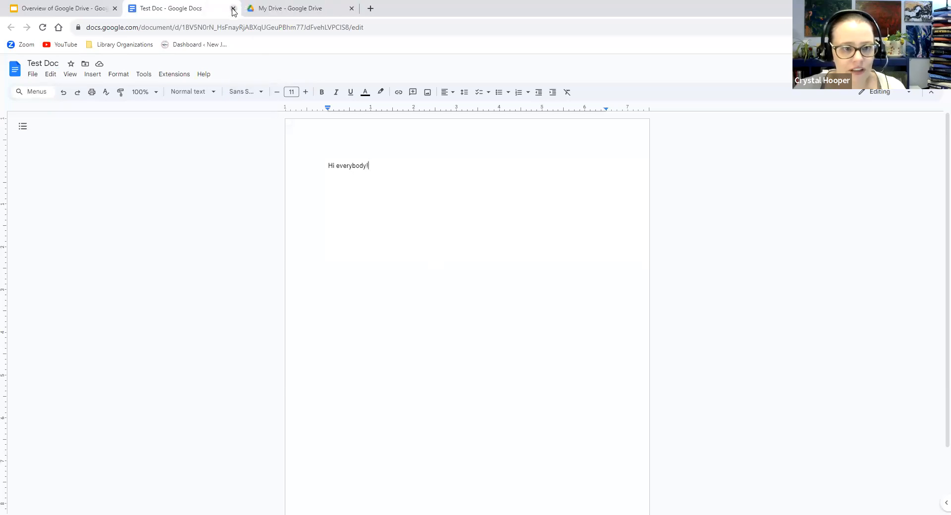
{"action": "left_click", "coordinate": [233, 8]}
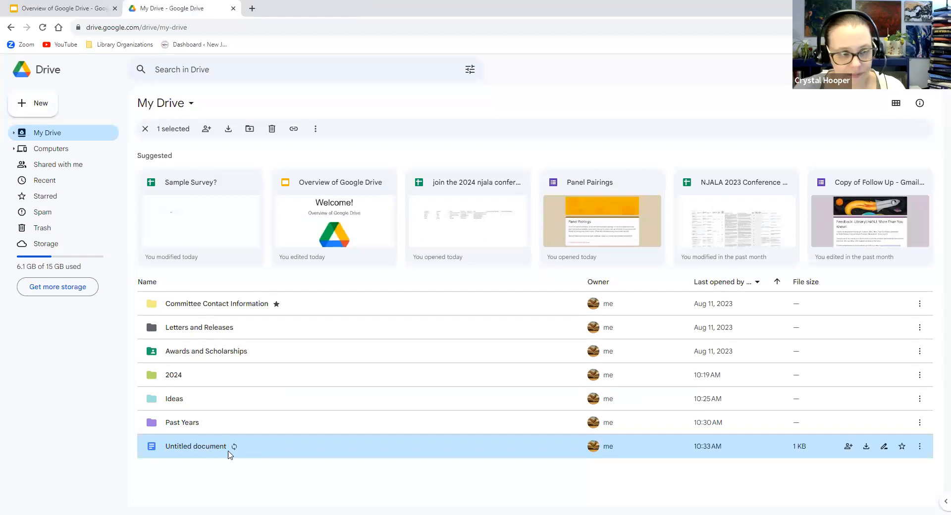
Reload My Drive so Test Doc shows its new name, and make a copy of it
{"action": "left_click", "coordinate": [43, 28]}
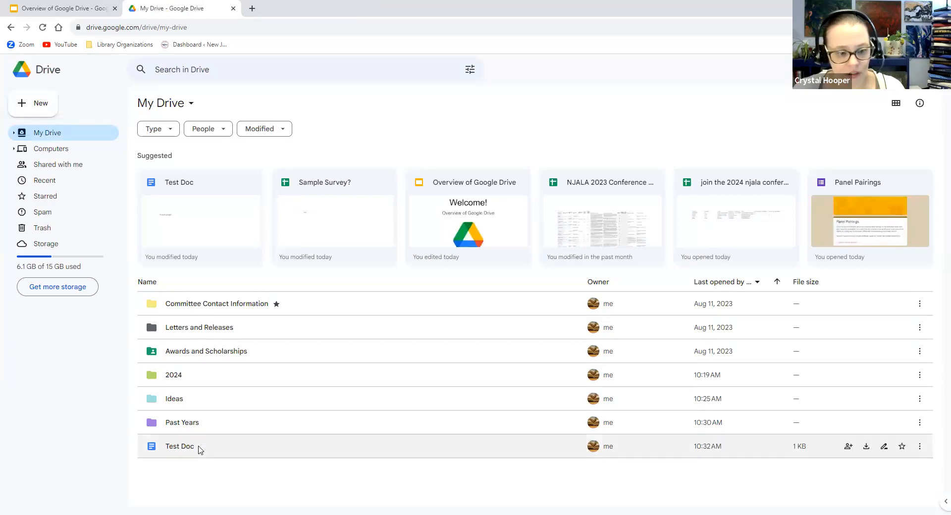
{"action": "right_click", "coordinate": [182, 448]}
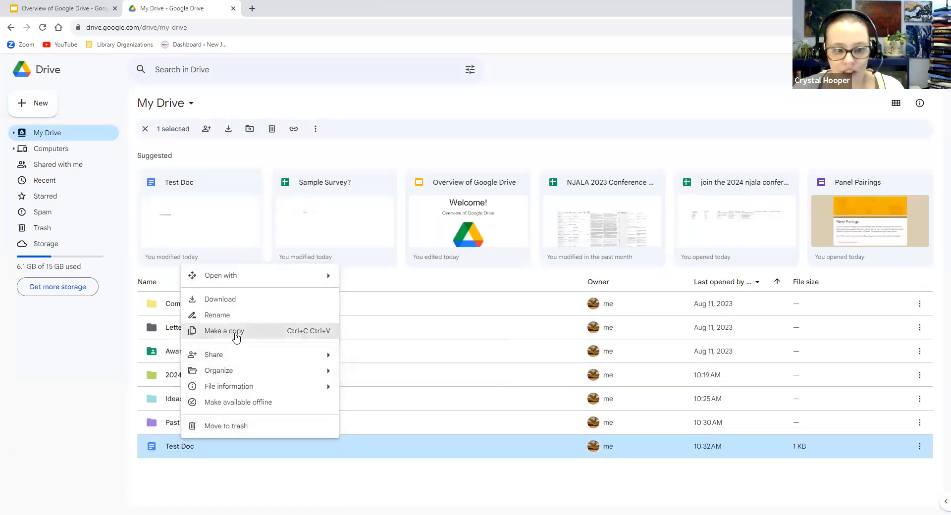
{"action": "left_click", "coordinate": [236, 336]}
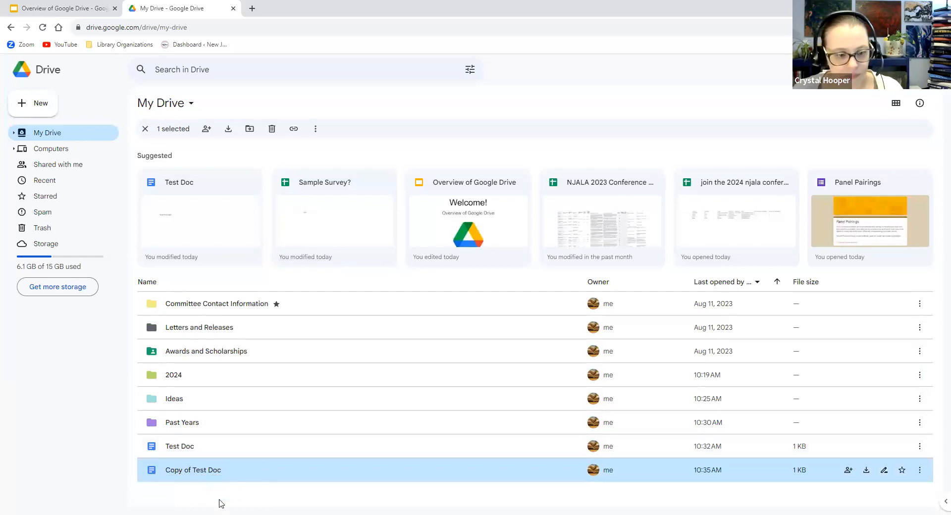
{"action": "left_click", "coordinate": [29, 102]}
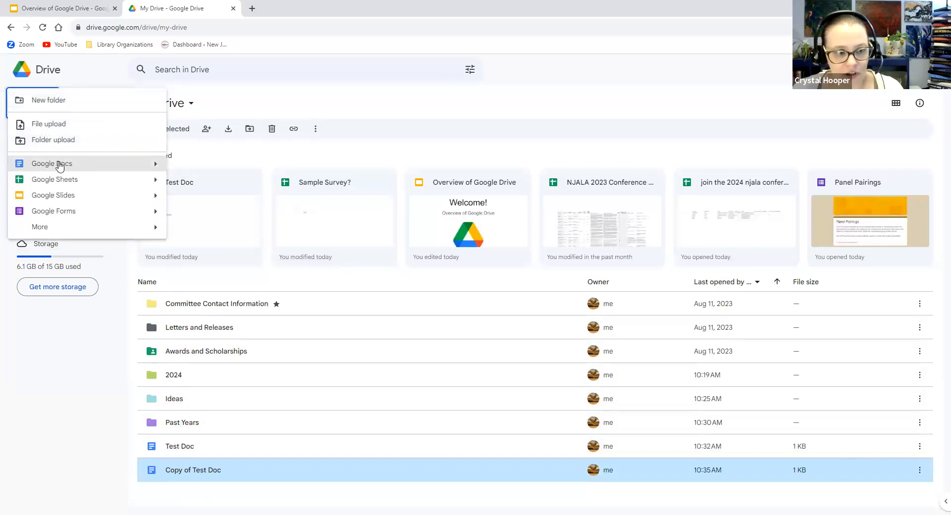
Drag Copy of Test Doc into Trash, check the Trash, and return to My Drive
{"action": "left_click", "coordinate": [265, 468]}
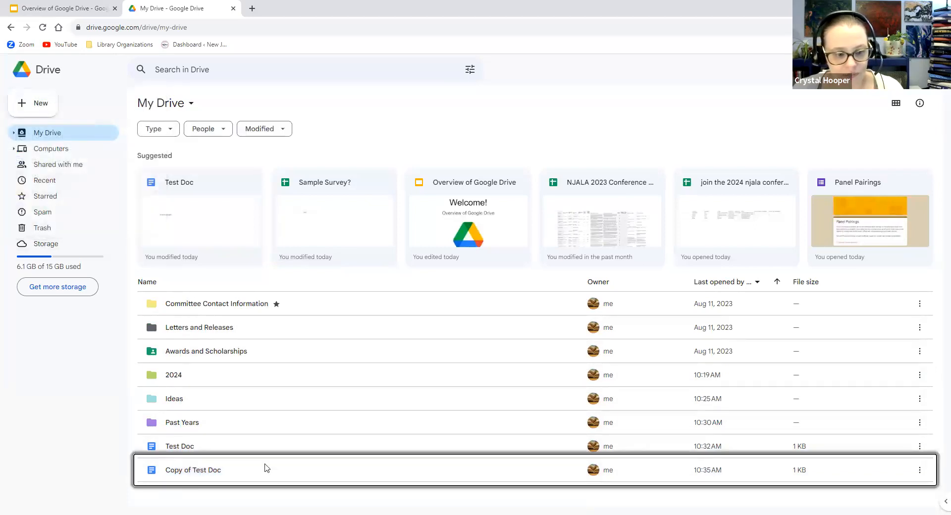
{"action": "left_click_drag", "start_coordinate": [188, 475], "coordinate": [50, 229]}
{"action": "left_click_drag", "start_coordinate": [41, 235], "coordinate": [38, 233]}
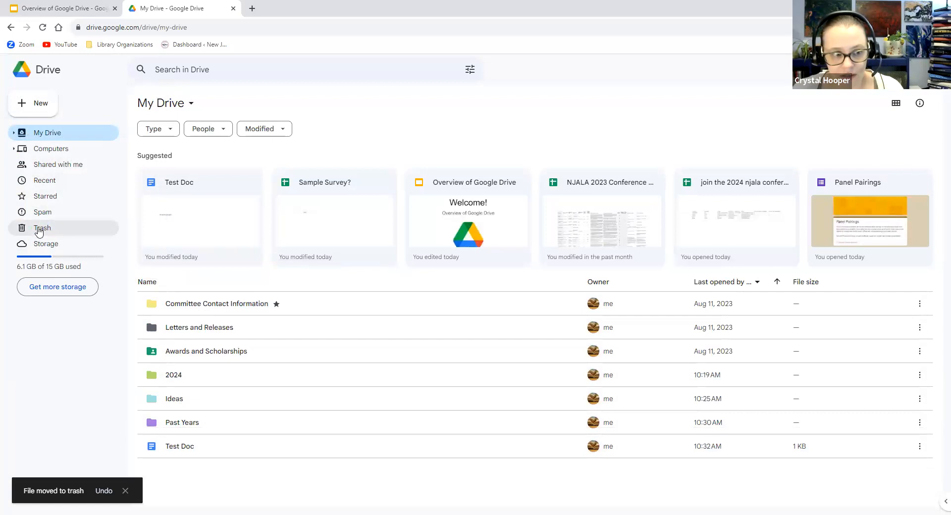
{"action": "left_click", "coordinate": [39, 232]}
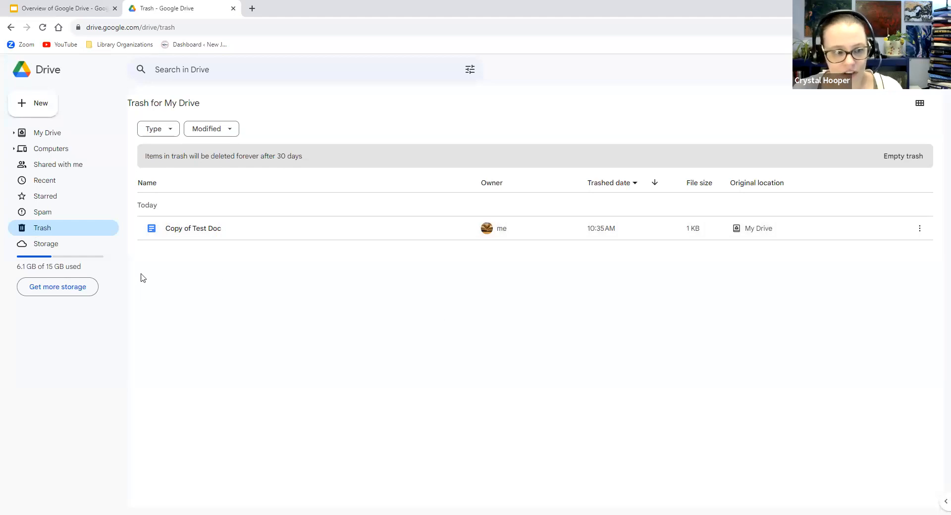
{"action": "left_click", "coordinate": [54, 139]}
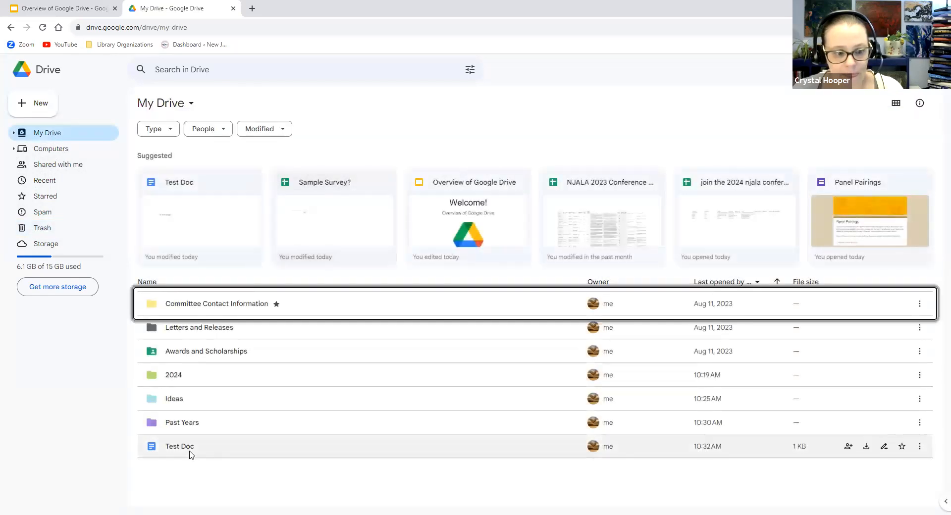
{"action": "left_click", "coordinate": [186, 451]}
{"action": "right_click", "coordinate": [186, 451]}
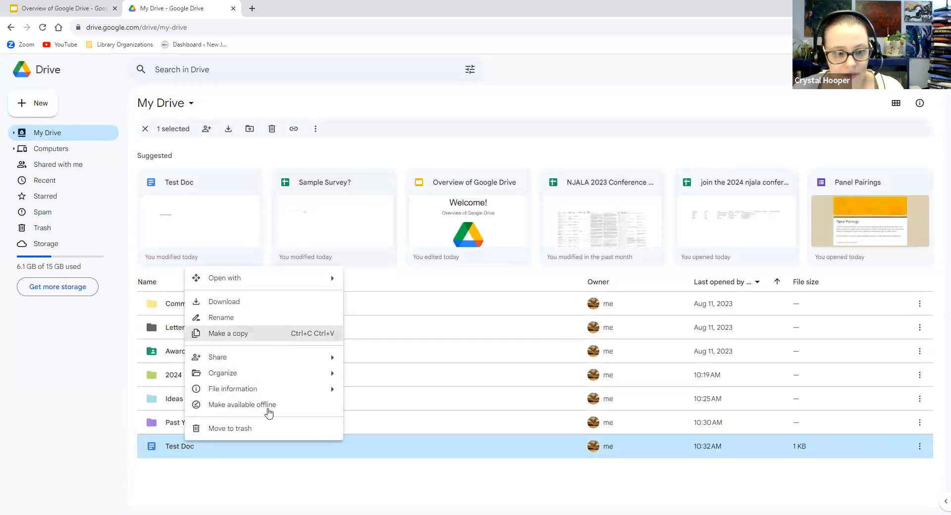
Move Test Doc into September 2023 > 9/7/23, confirming the access change
{"action": "mouse_move", "coordinate": [329, 373]}
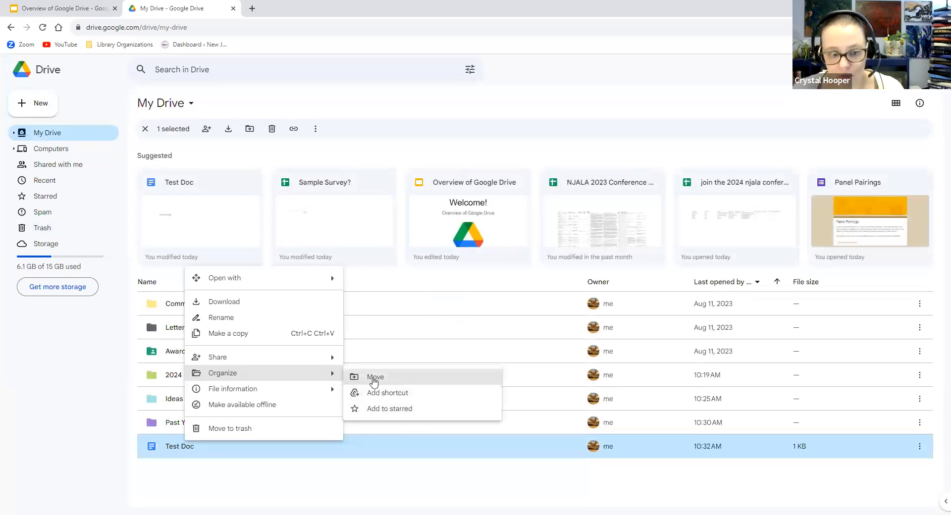
{"action": "left_click", "coordinate": [375, 381]}
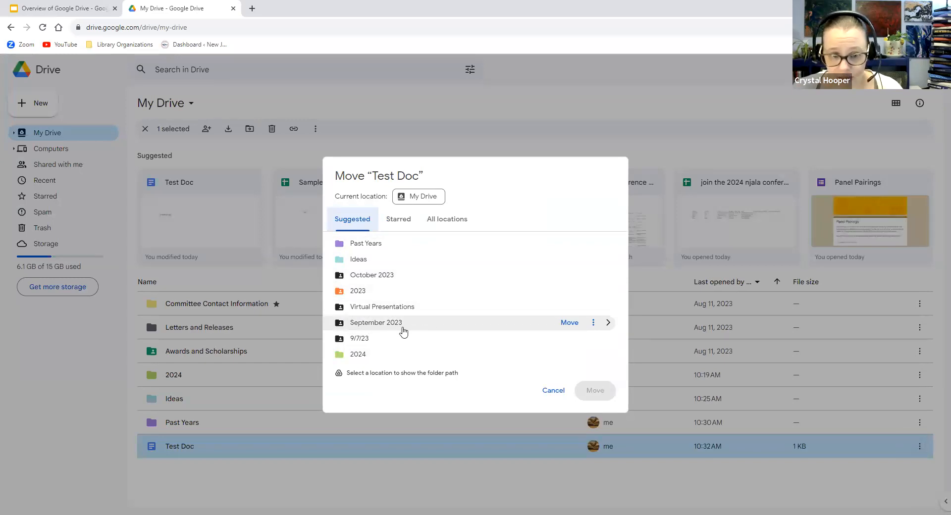
{"action": "left_click", "coordinate": [607, 323]}
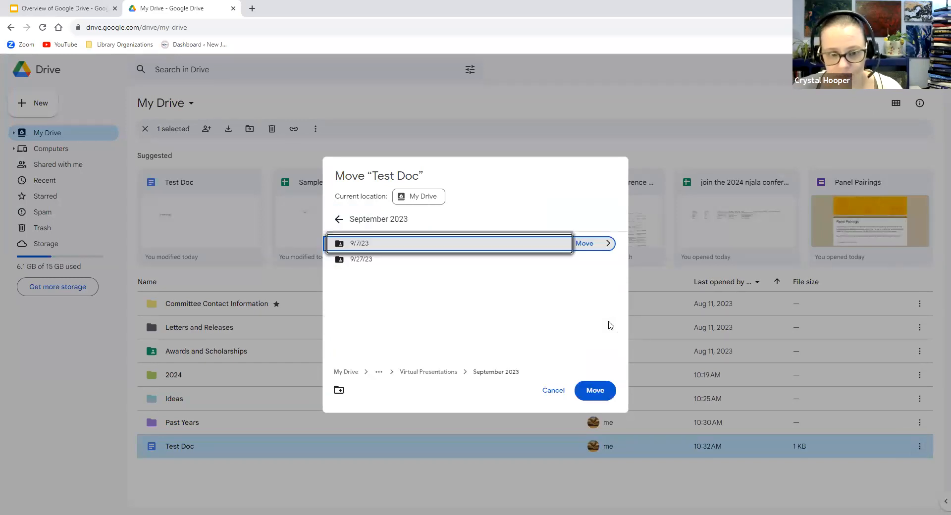
{"action": "left_click", "coordinate": [608, 243]}
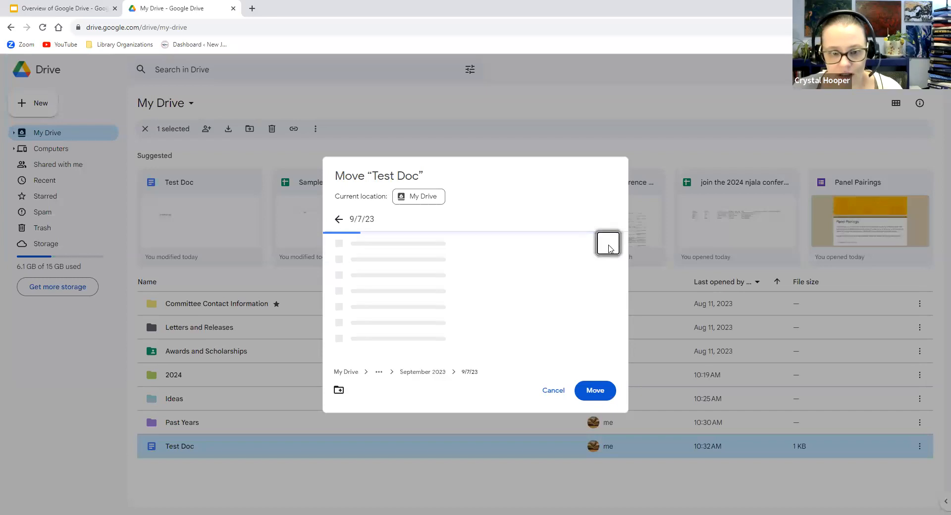
{"action": "left_click", "coordinate": [580, 389]}
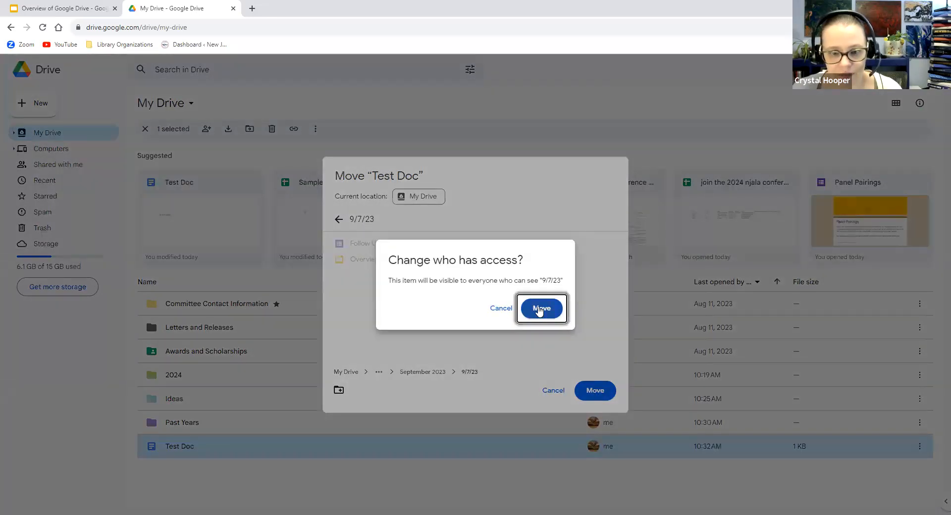
{"action": "left_click", "coordinate": [540, 311]}
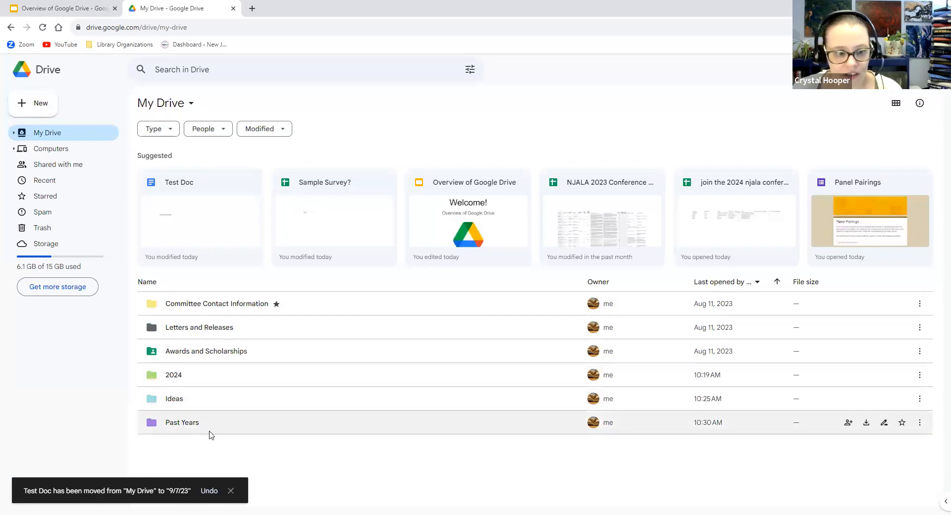
Open Past Years, return home, then view Recent, where Test Doc shows location 9/7/23
{"action": "double_click", "coordinate": [175, 431]}
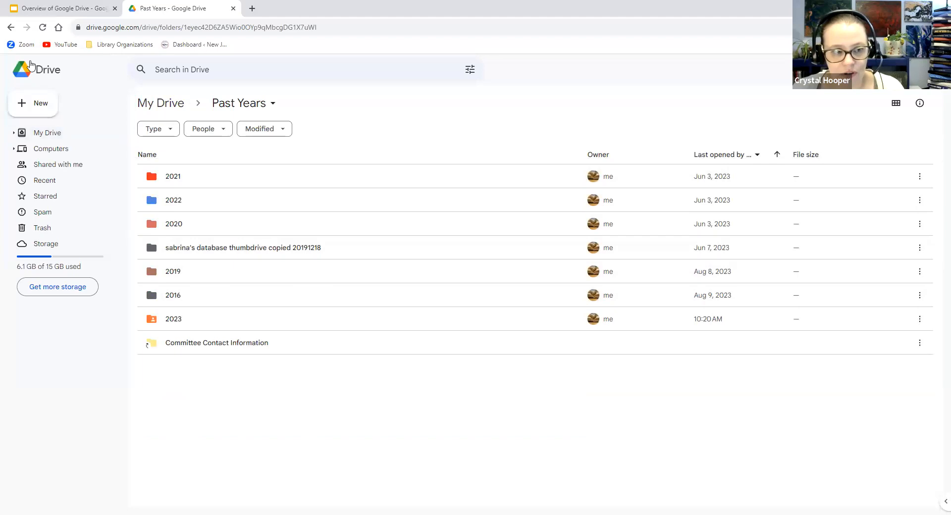
{"action": "left_click", "coordinate": [38, 66]}
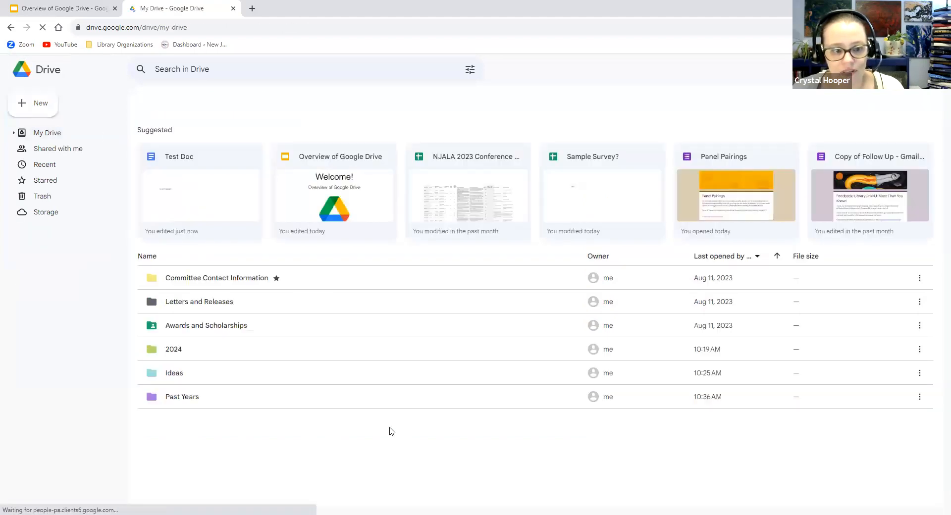
{"action": "left_click", "coordinate": [233, 75]}
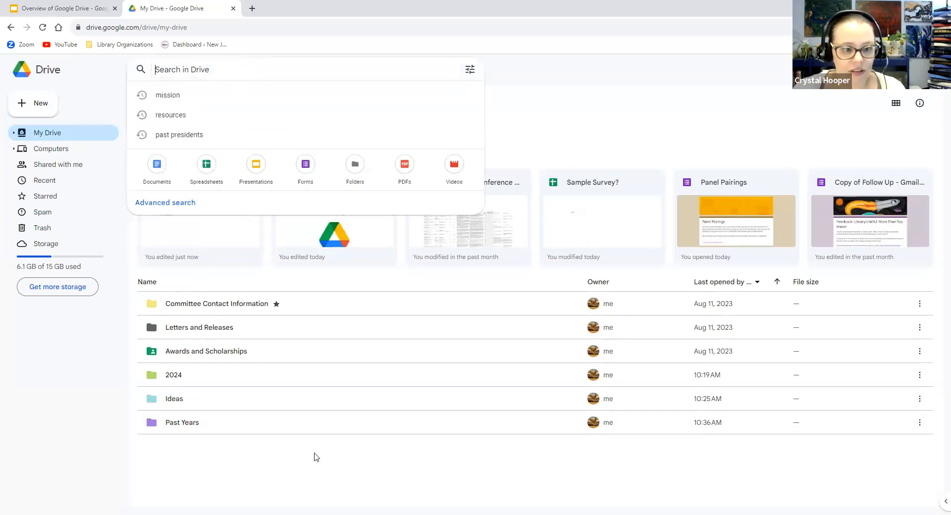
{"action": "left_click", "coordinate": [352, 471]}
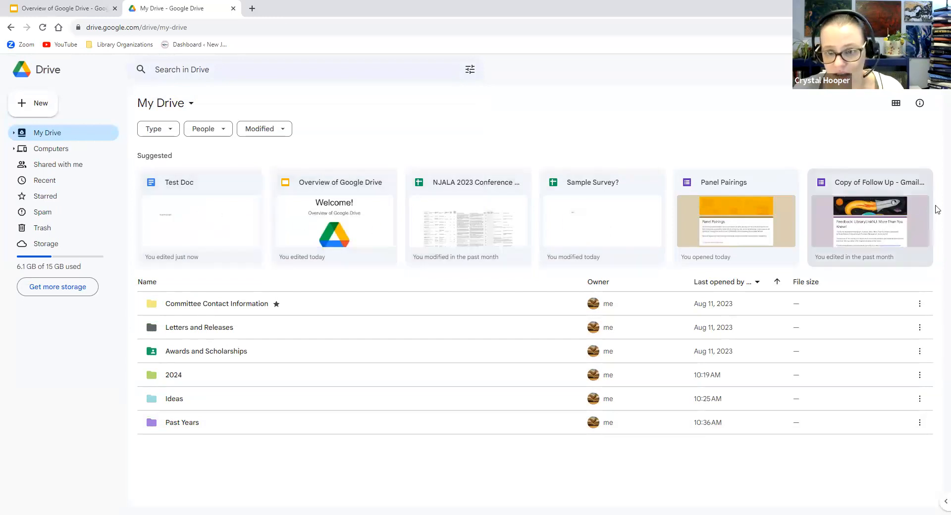
{"action": "left_click", "coordinate": [47, 181]}
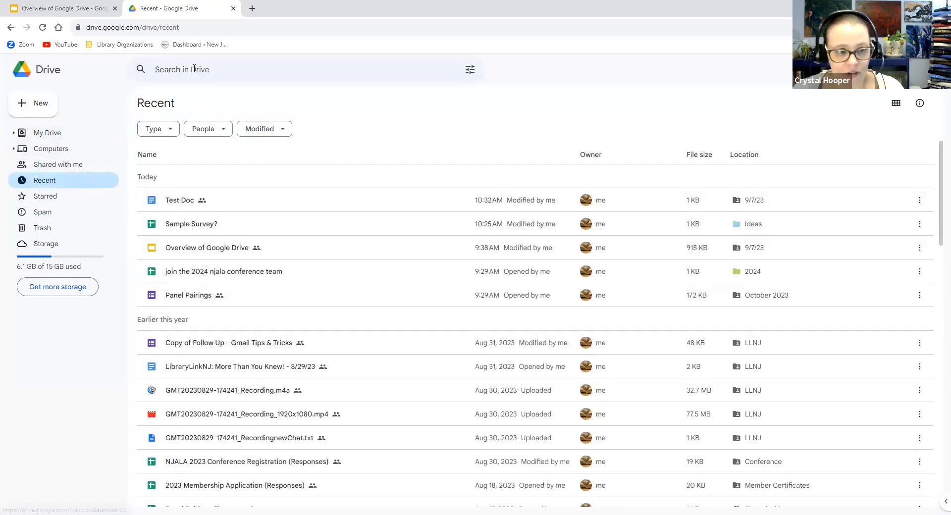
Search Drive for 'test doc' so Test Doc appears as the top match
{"action": "left_click", "coordinate": [171, 69]}
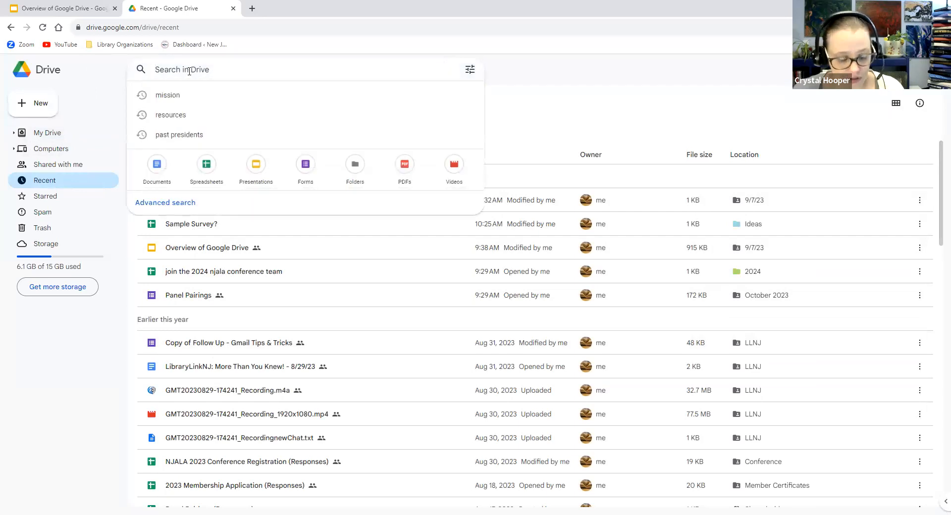
{"action": "type", "text": "test doc"}
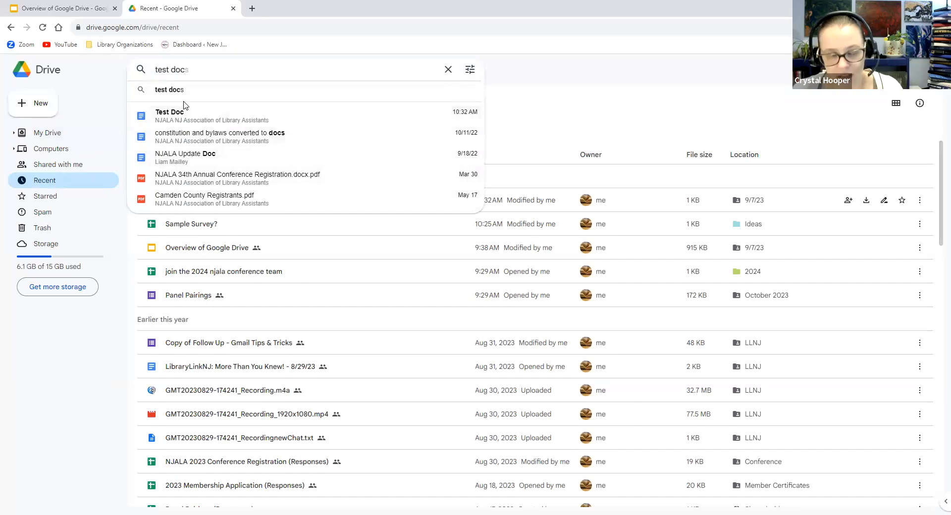
{"action": "key", "text": "Return"}
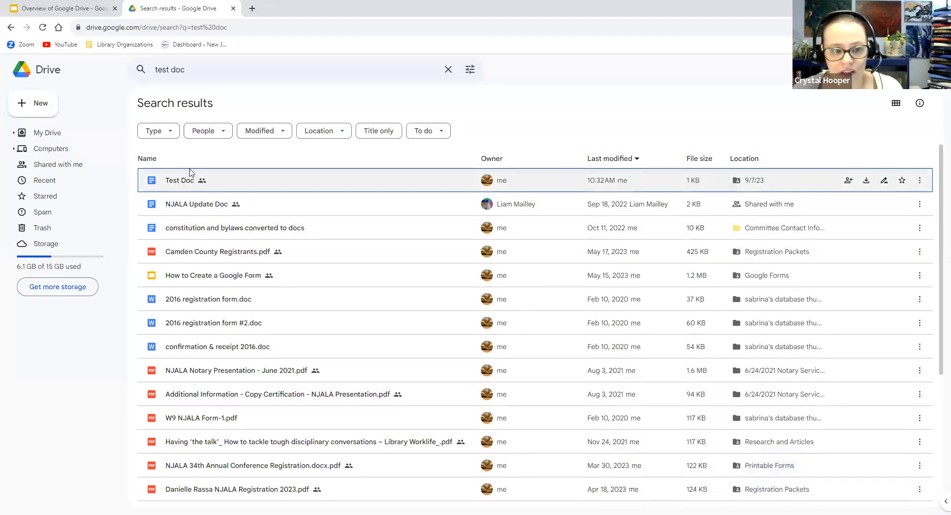
Filter the results to Spreadsheets, check the People filter, then return to My Drive
{"action": "left_click", "coordinate": [173, 132]}
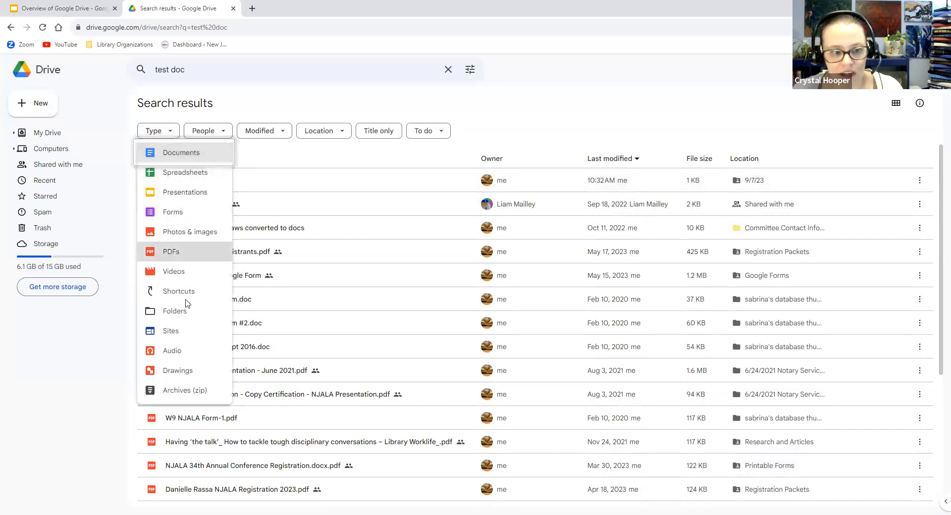
{"action": "left_click", "coordinate": [196, 173]}
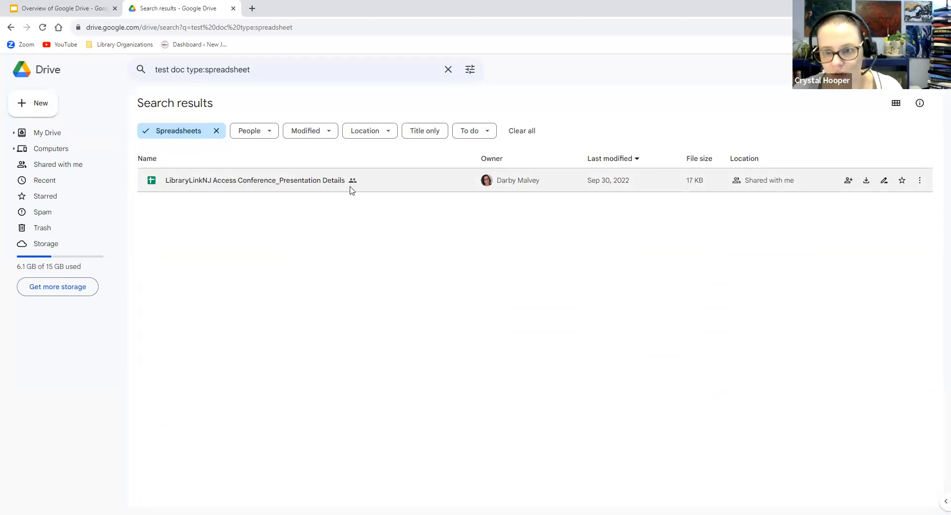
{"action": "left_click", "coordinate": [269, 133]}
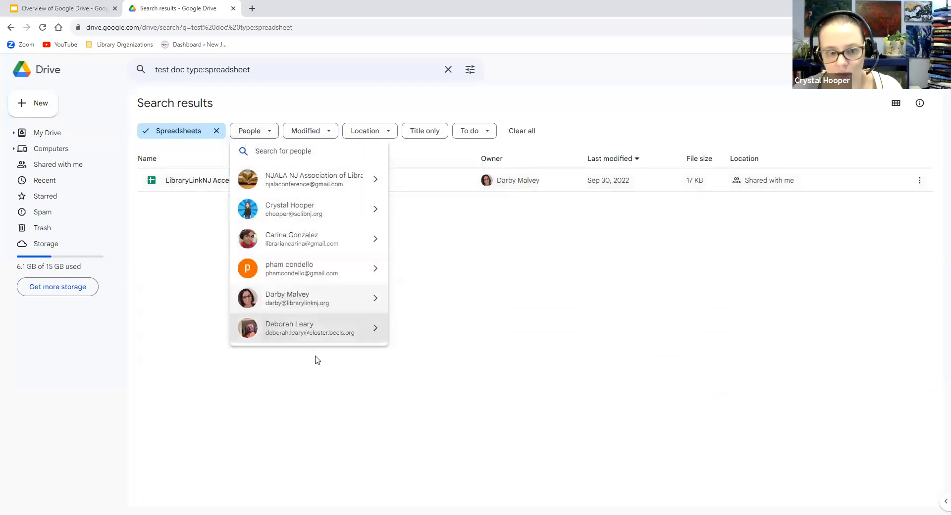
{"action": "mouse_move", "coordinate": [314, 214]}
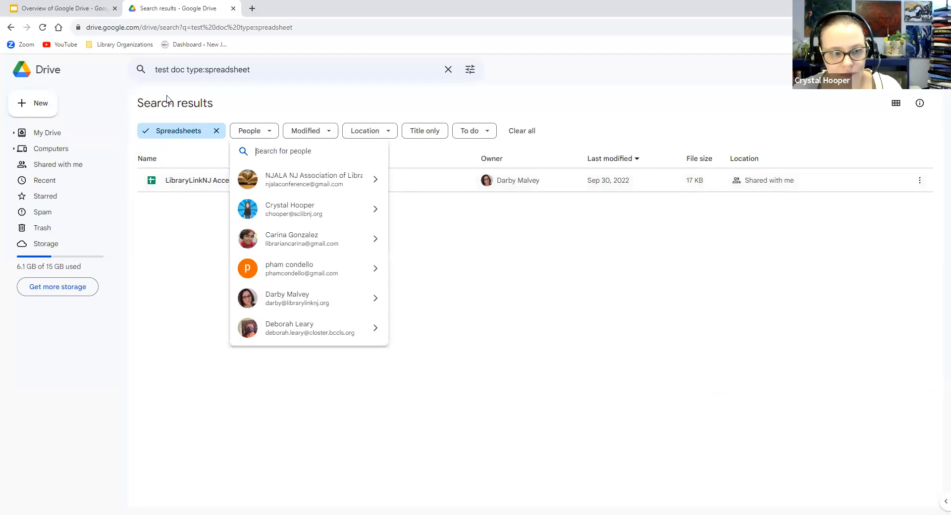
{"action": "left_click", "coordinate": [43, 73]}
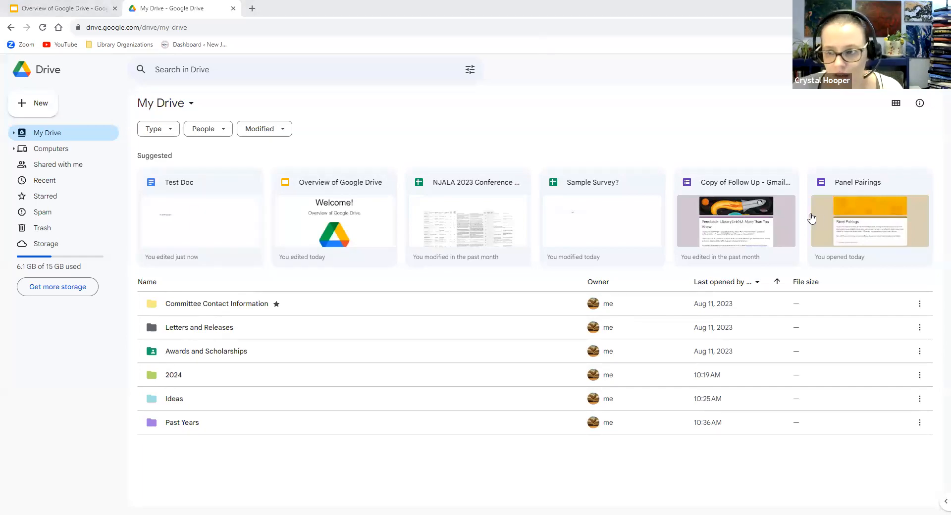
From Gmail, launch this account's Google Drive through the Google apps menu
{"action": "key", "text": "alt+Tab"}
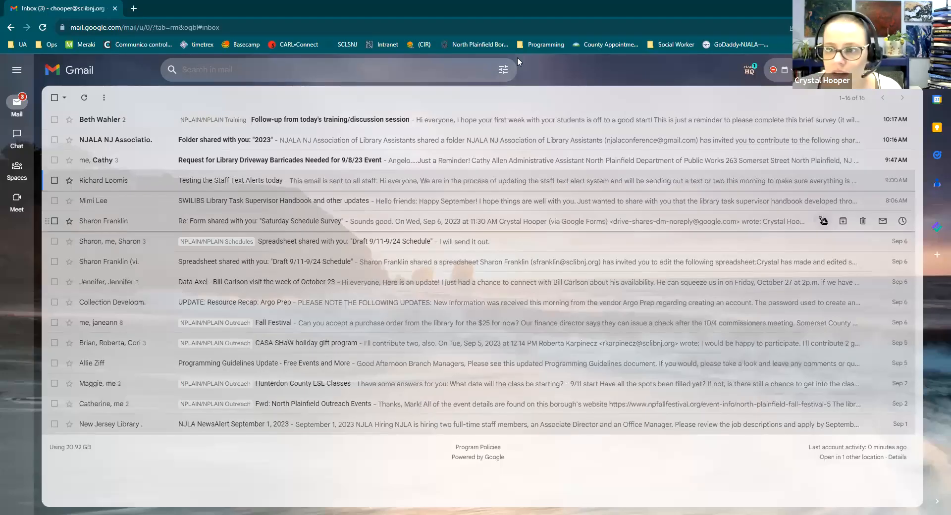
{"action": "left_click", "coordinate": [860, 70]}
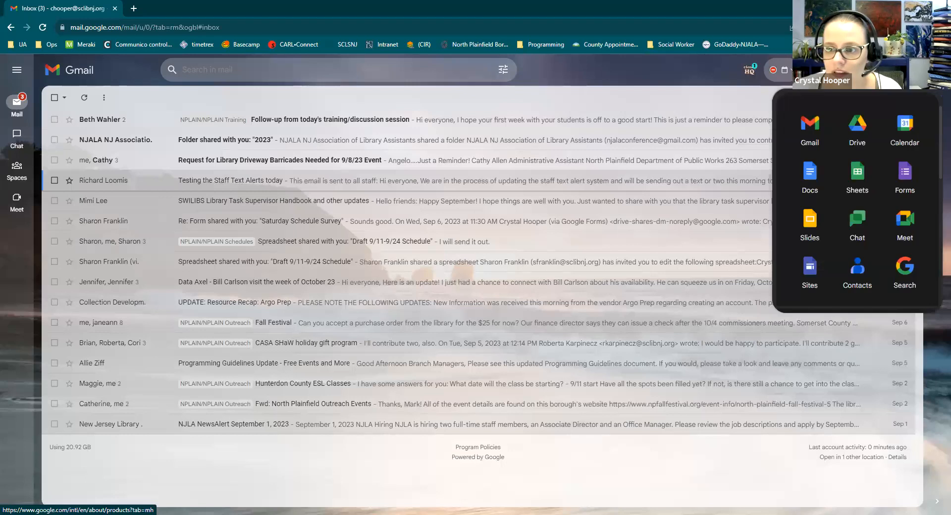
{"action": "left_click", "coordinate": [857, 141]}
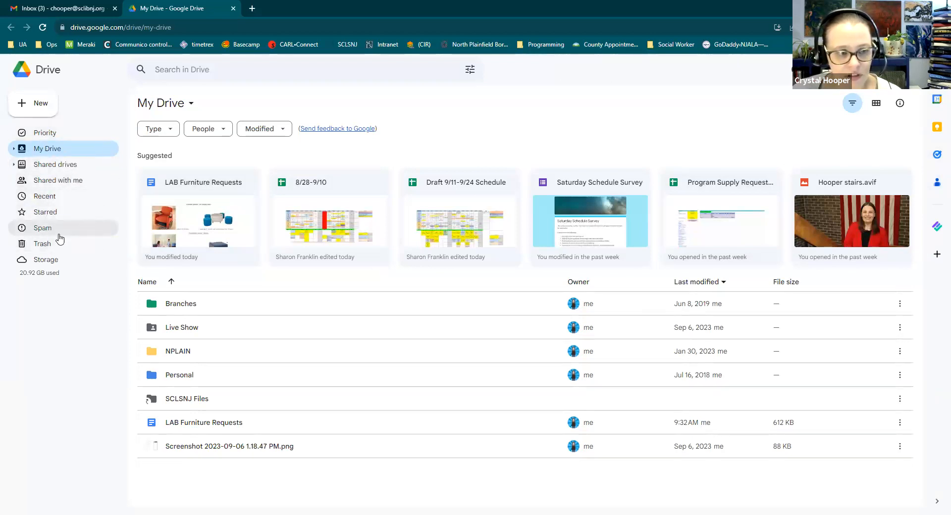
Show the Priority view and scroll down to the MISC. Projects and NPLAIN workspaces
{"action": "left_click", "coordinate": [43, 134]}
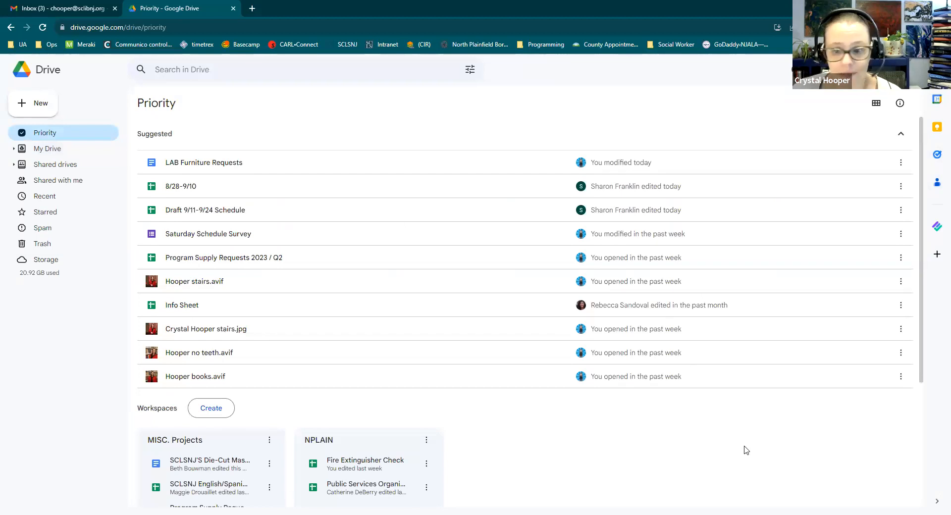
{"action": "scroll", "coordinate": [715, 442], "scroll_direction": "down", "scroll_amount": 3}
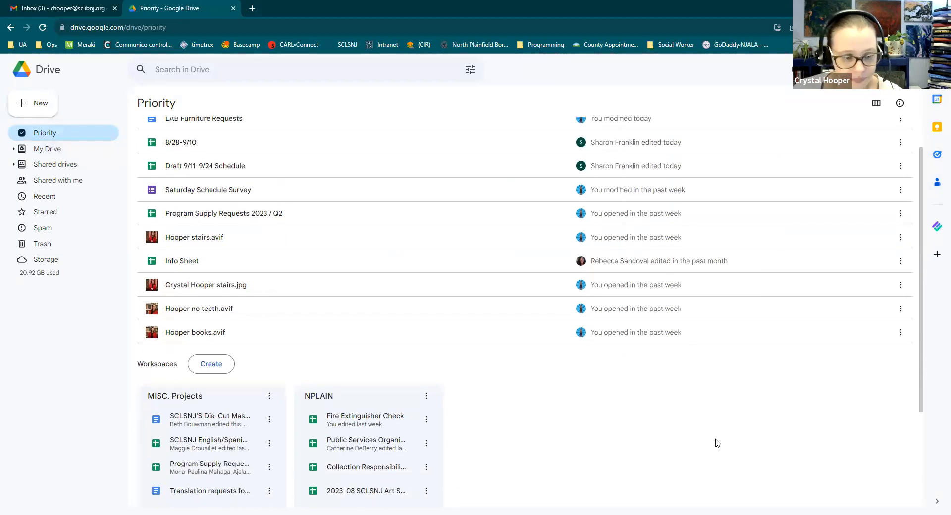
{"action": "scroll", "coordinate": [709, 423], "scroll_direction": "up", "scroll_amount": 3}
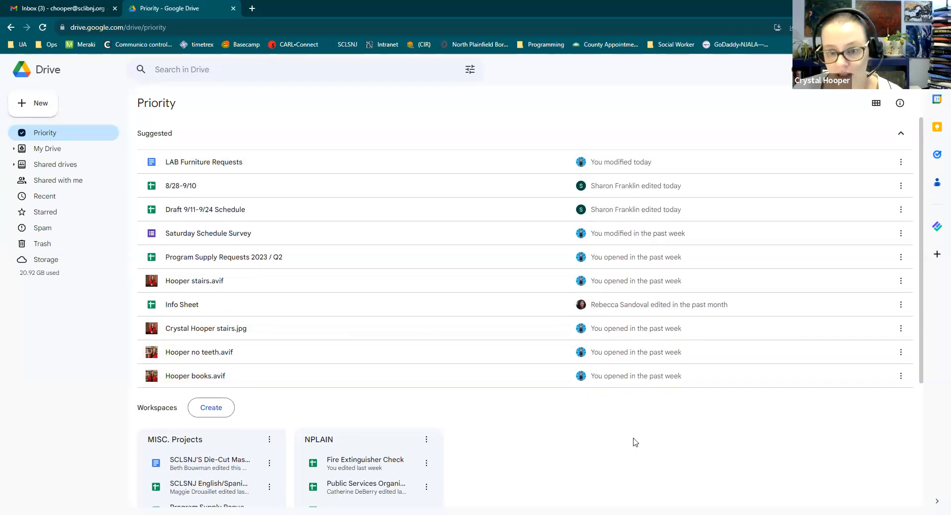
{"action": "scroll", "coordinate": [638, 442], "scroll_direction": "down", "scroll_amount": 4}
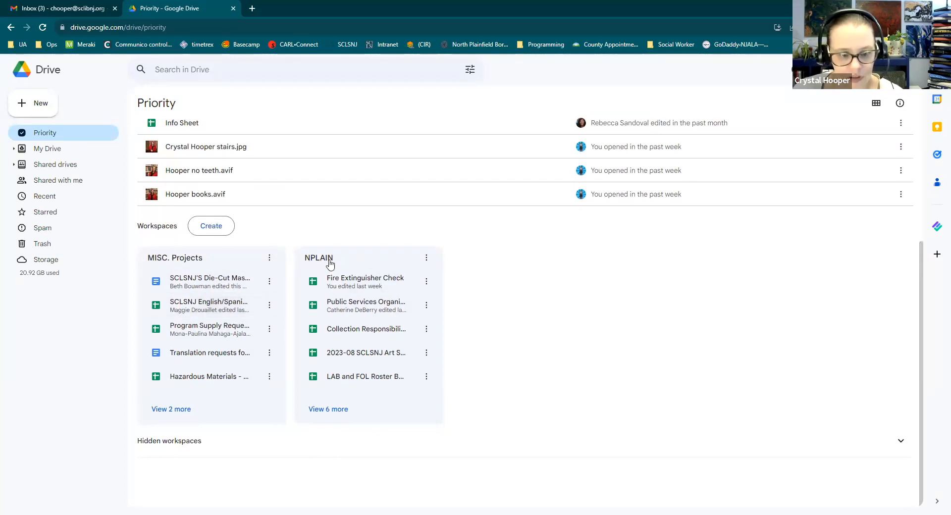
{"action": "left_click", "coordinate": [330, 410]}
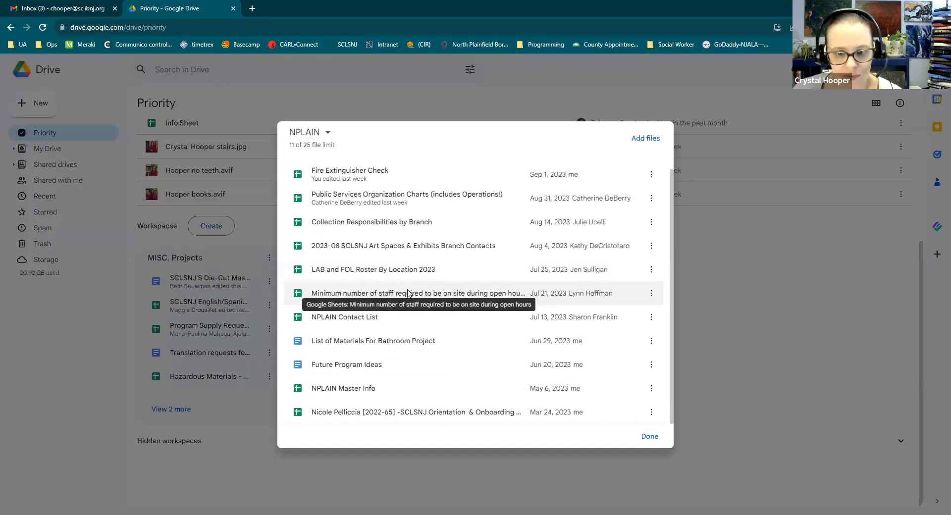
{"action": "scroll", "coordinate": [409, 293], "scroll_direction": "up", "scroll_amount": 1}
{"action": "scroll", "coordinate": [417, 287], "scroll_direction": "down", "scroll_amount": 1}
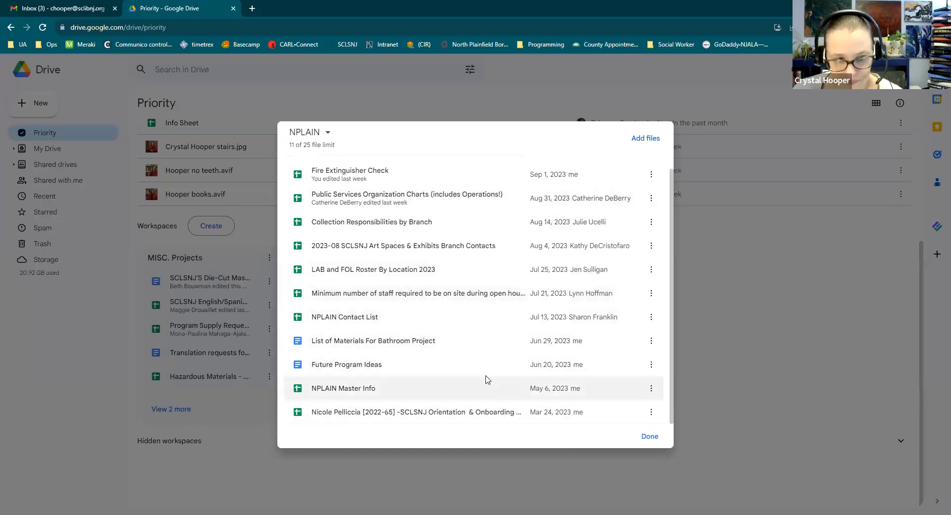
{"action": "scroll", "coordinate": [484, 369], "scroll_direction": "up", "scroll_amount": 1}
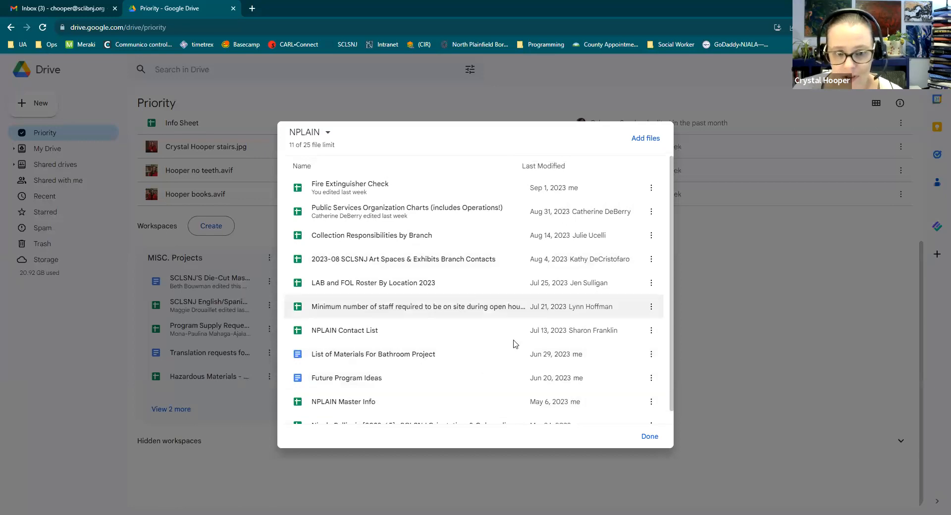
{"action": "scroll", "coordinate": [510, 382], "scroll_direction": "down", "scroll_amount": 1}
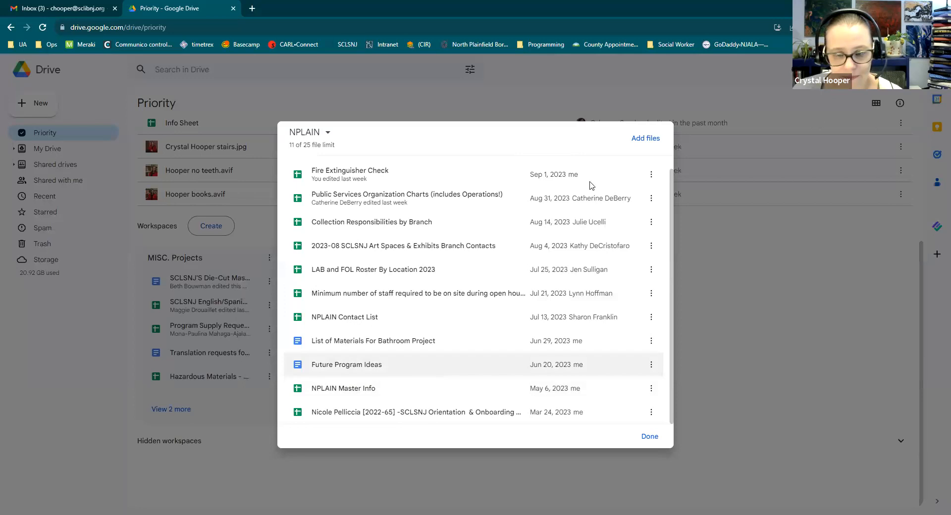
{"action": "left_click", "coordinate": [647, 438]}
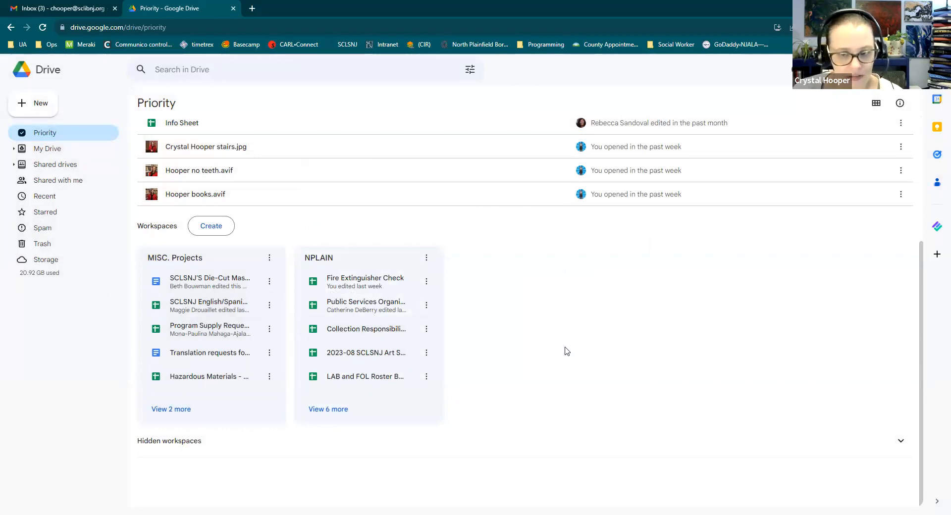
Scroll through the Recent files list, then go to Shared drives
{"action": "scroll", "coordinate": [564, 350], "scroll_direction": "up", "scroll_amount": 4}
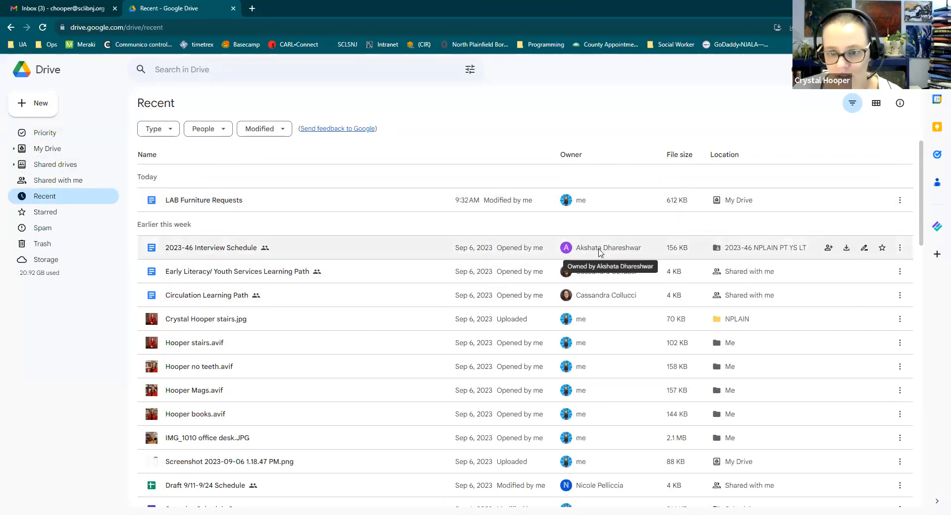
{"action": "scroll", "coordinate": [602, 366], "scroll_direction": "down", "scroll_amount": 3}
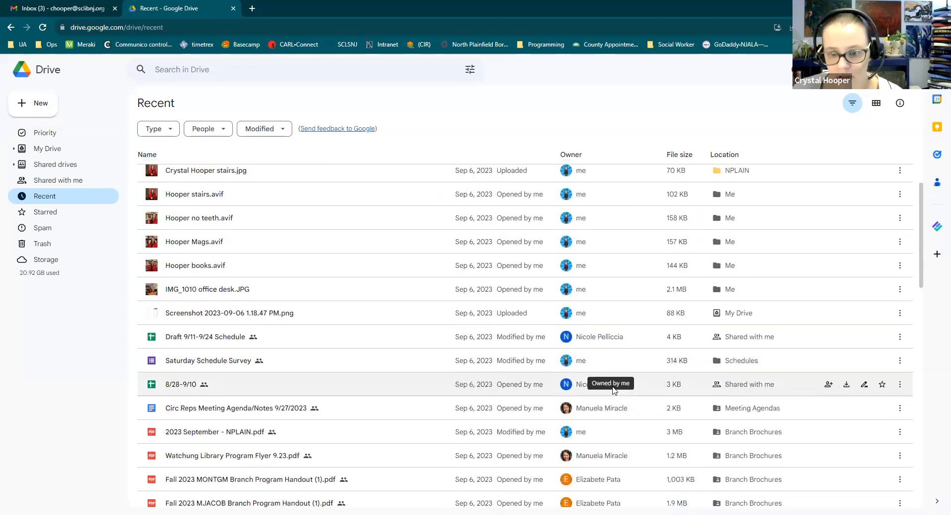
{"action": "scroll", "coordinate": [619, 318], "scroll_direction": "up", "scroll_amount": 3}
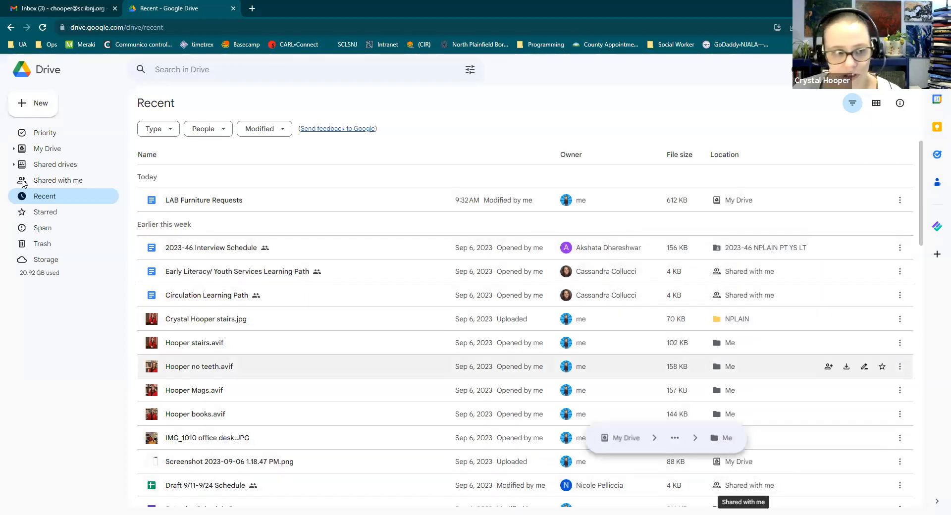
{"action": "left_click", "coordinate": [45, 168]}
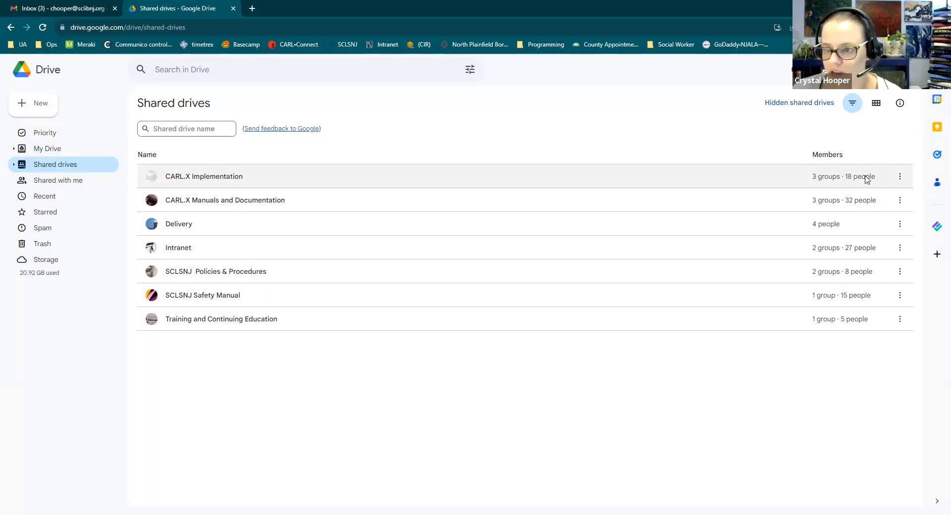
Look over the CARL.X Implementation drive's action menu, then go to Shared with me
{"action": "left_click", "coordinate": [900, 176]}
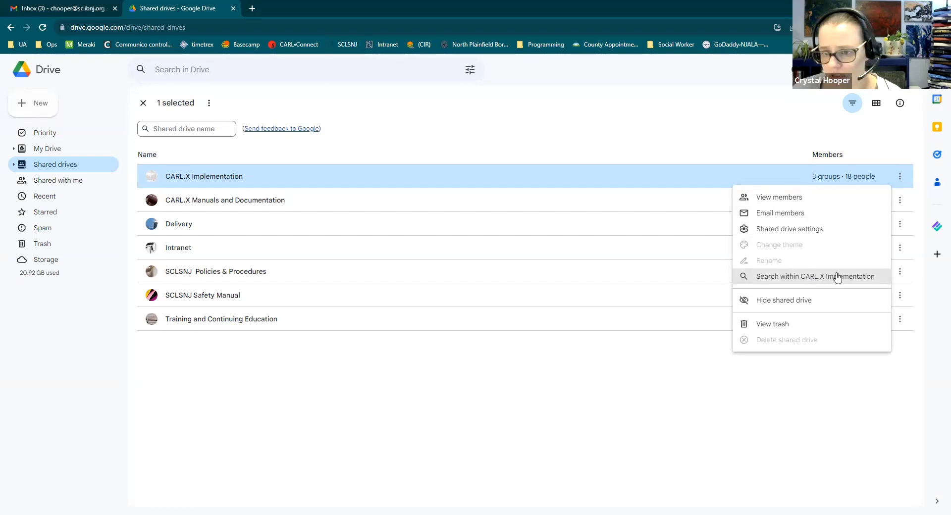
{"action": "left_click", "coordinate": [407, 393]}
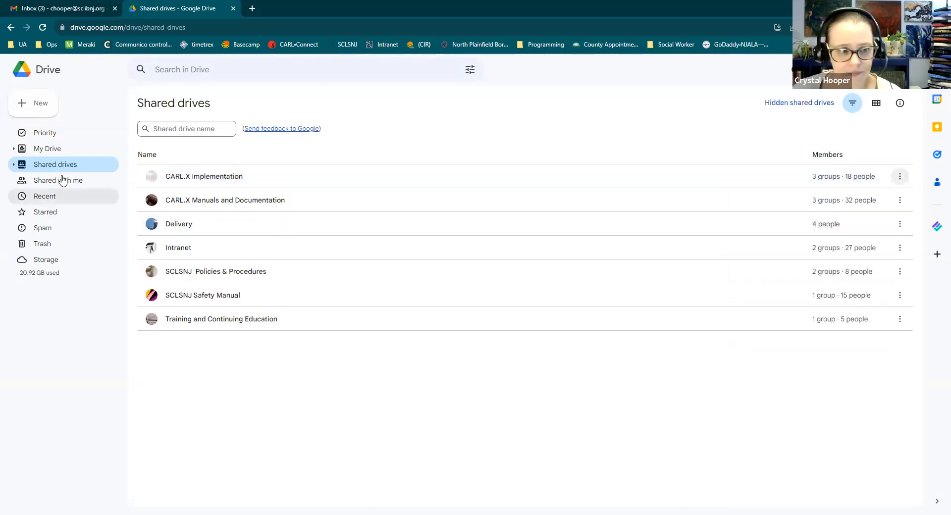
{"action": "left_click", "coordinate": [45, 186]}
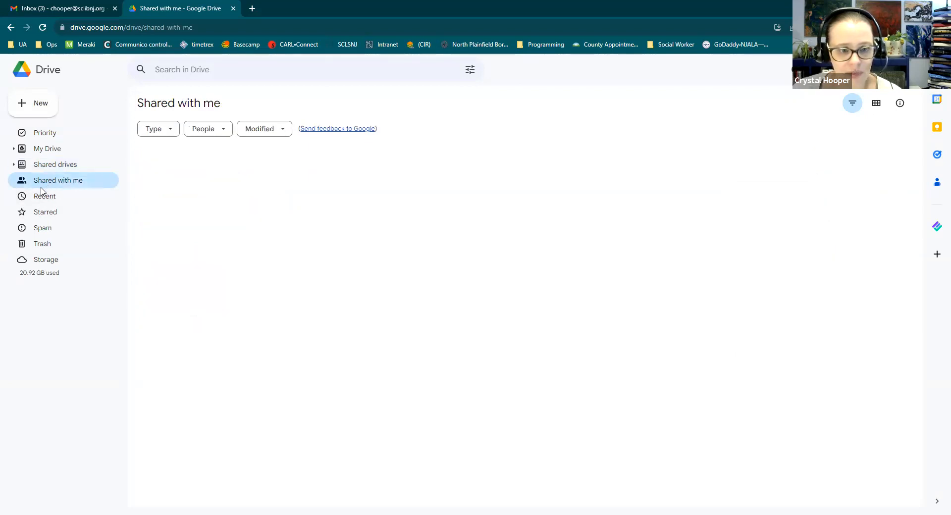
{"action": "scroll", "coordinate": [458, 354], "scroll_direction": "down", "scroll_amount": 1}
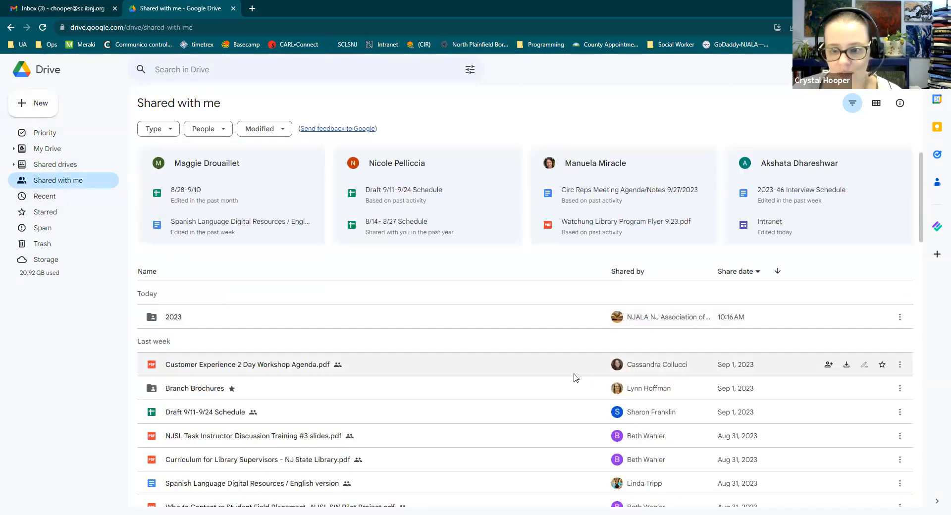
{"action": "scroll", "coordinate": [564, 396], "scroll_direction": "down", "scroll_amount": 1}
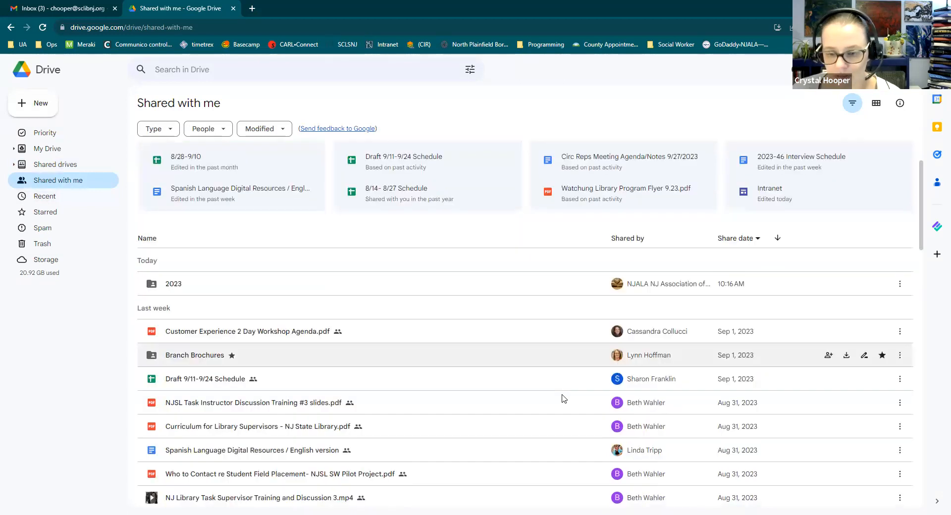
{"action": "scroll", "coordinate": [562, 395], "scroll_direction": "down", "scroll_amount": 2}
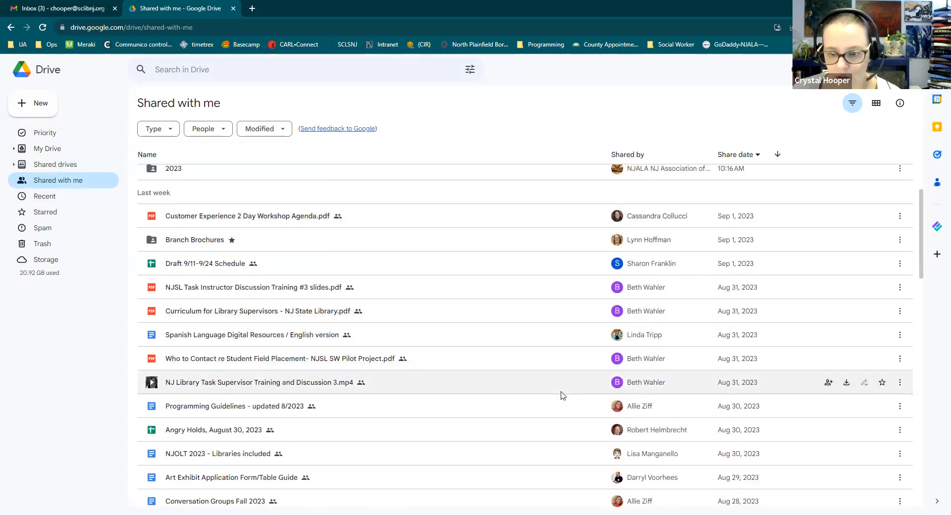
{"action": "scroll", "coordinate": [562, 395], "scroll_direction": "down", "scroll_amount": 2}
{"action": "scroll", "coordinate": [533, 388], "scroll_direction": "up", "scroll_amount": 6}
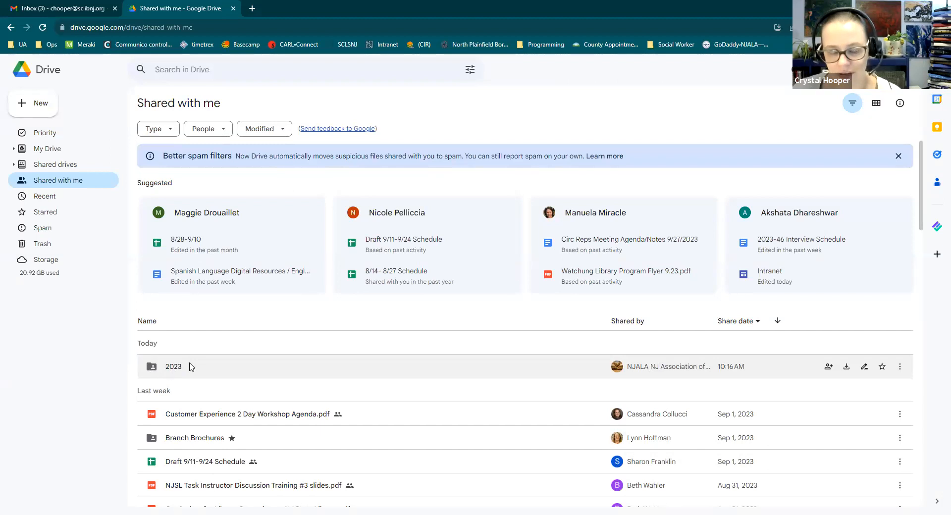
{"action": "left_click", "coordinate": [173, 367]}
Open the shared 2023 folder, then switch to the Gmail inbox tab
{"action": "double_click", "coordinate": [173, 366]}
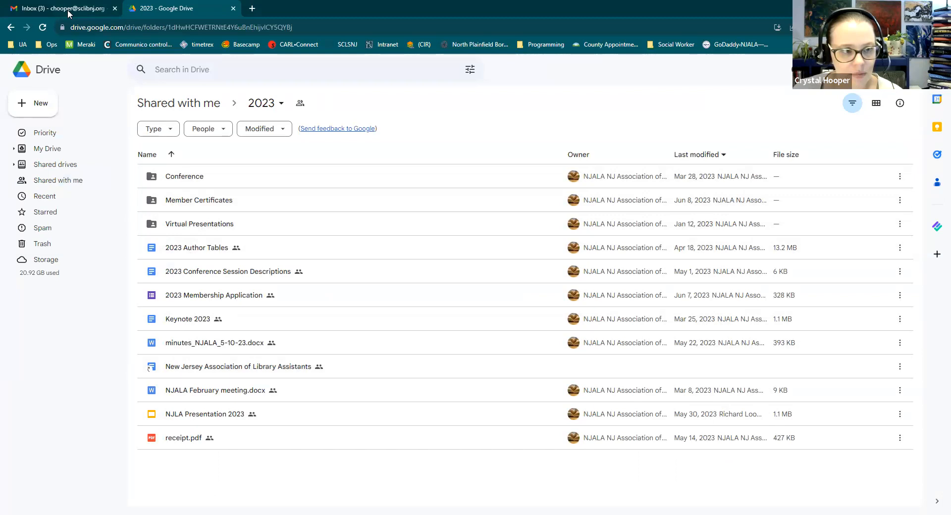
{"action": "left_click", "coordinate": [50, 13]}
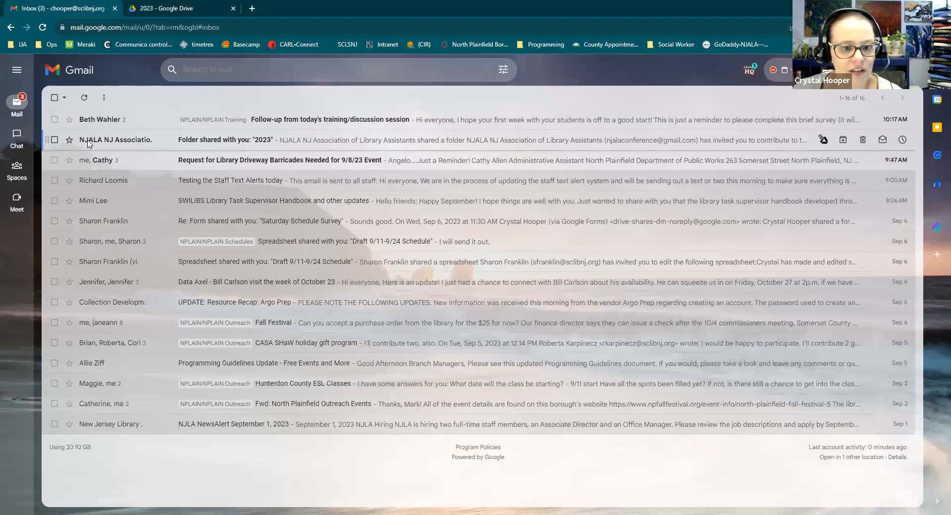
Star the 2023 folder from its 'Folder shared with you' email and return to Drive
{"action": "left_click", "coordinate": [469, 145]}
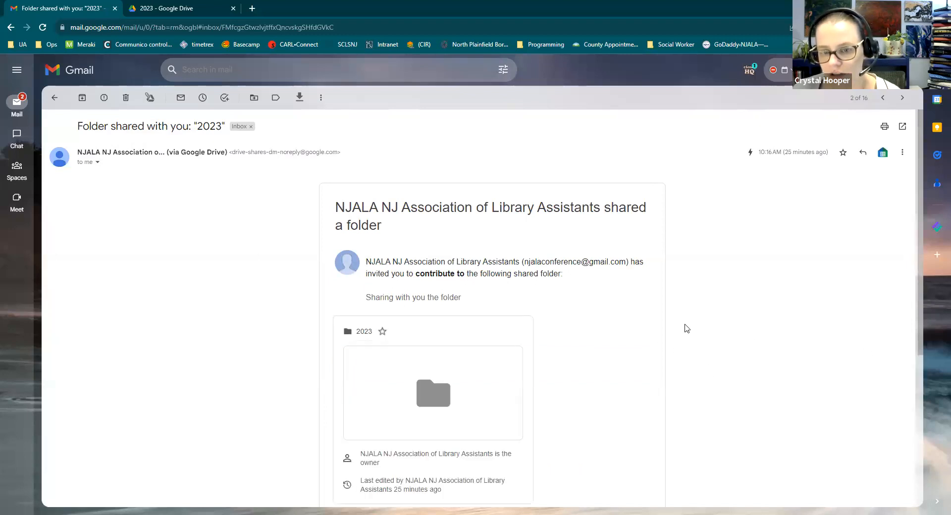
{"action": "scroll", "coordinate": [695, 325], "scroll_direction": "down", "scroll_amount": 1}
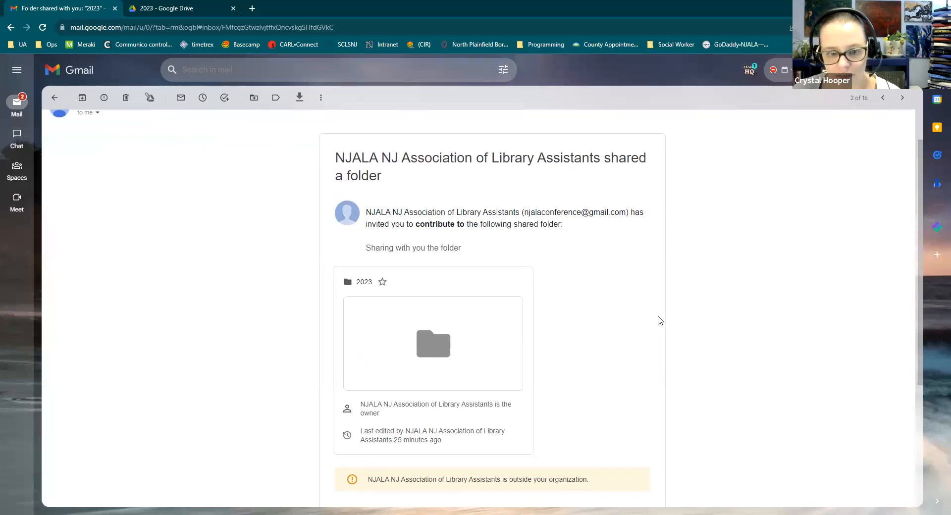
{"action": "left_click", "coordinate": [382, 283]}
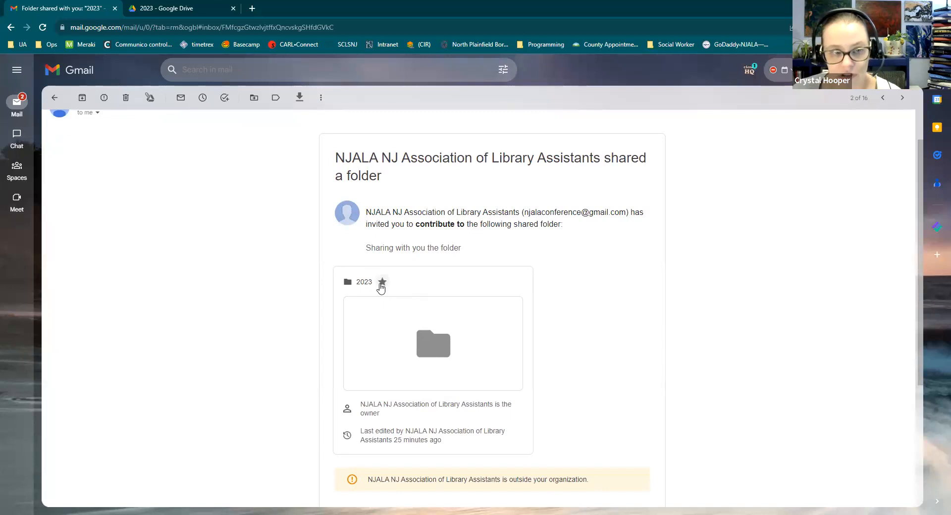
{"action": "left_click", "coordinate": [167, 12]}
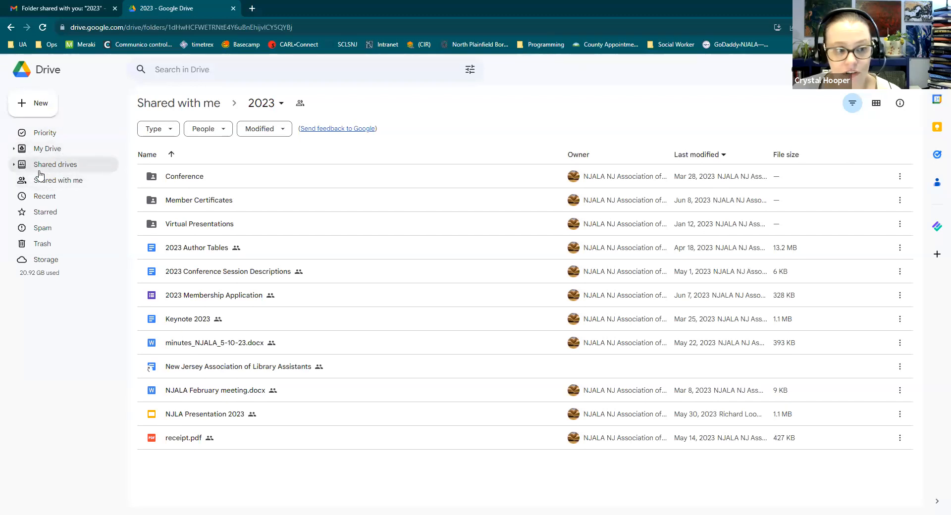
Confirm 2023 is listed under Starred, then close the Google Drive tab
{"action": "left_click", "coordinate": [43, 213]}
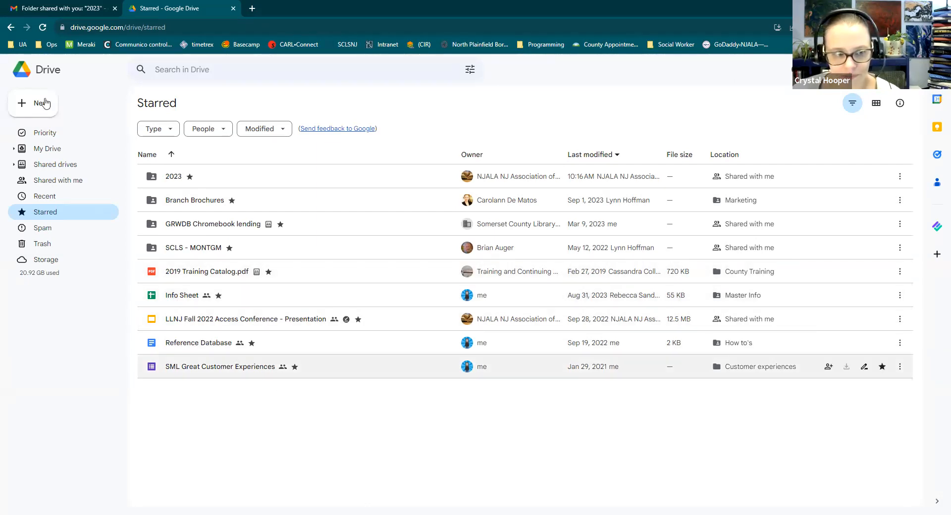
{"action": "left_click", "coordinate": [233, 8]}
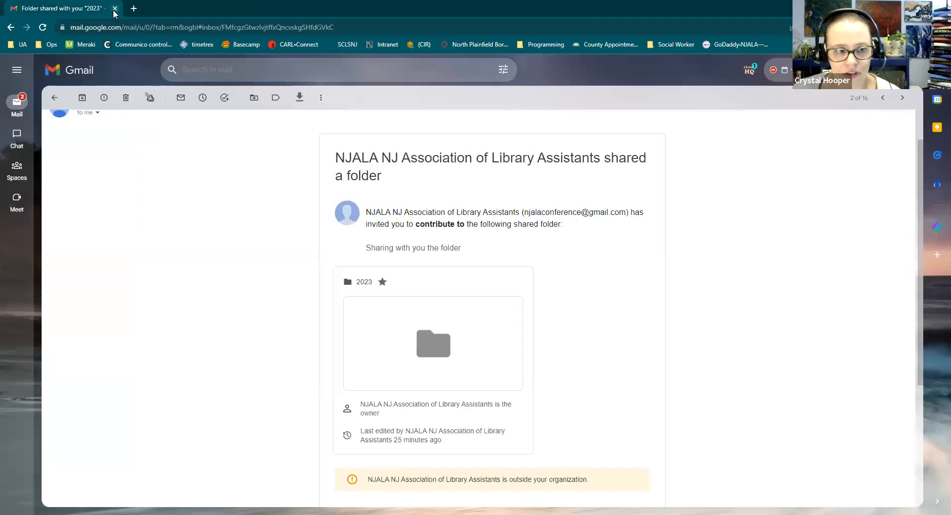
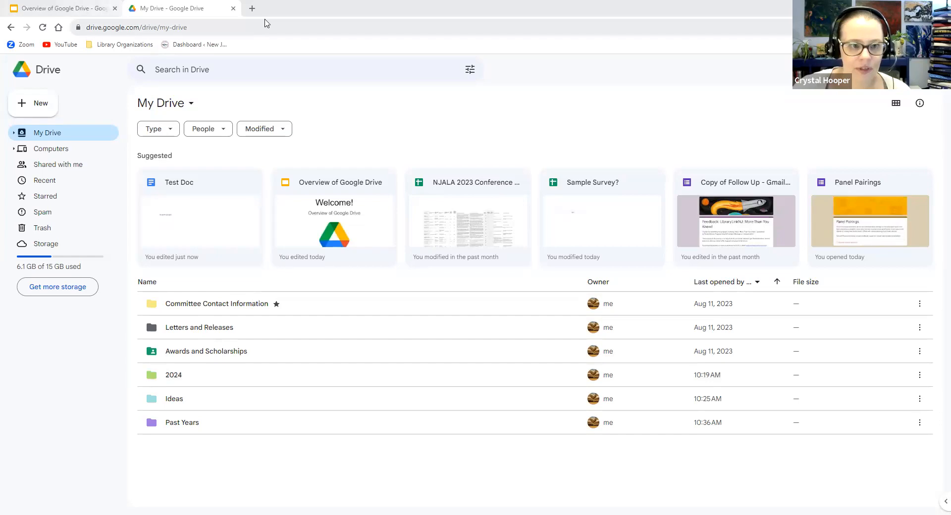
{"action": "left_click", "coordinate": [253, 9]}
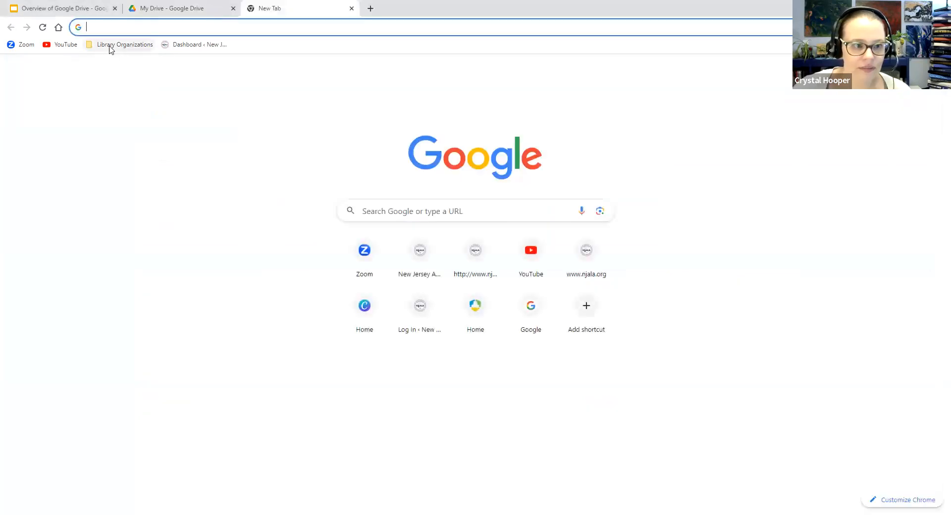
{"action": "left_click", "coordinate": [59, 46]}
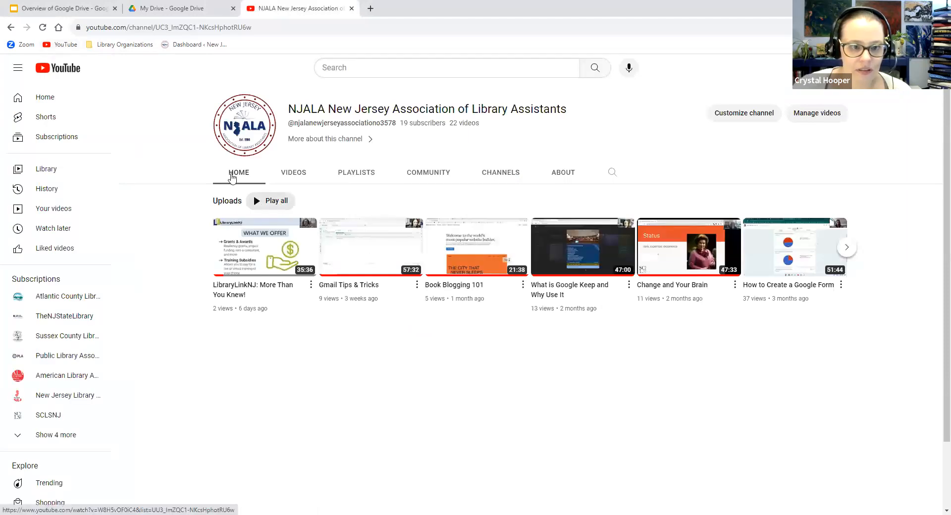
{"action": "left_click", "coordinate": [149, 29]}
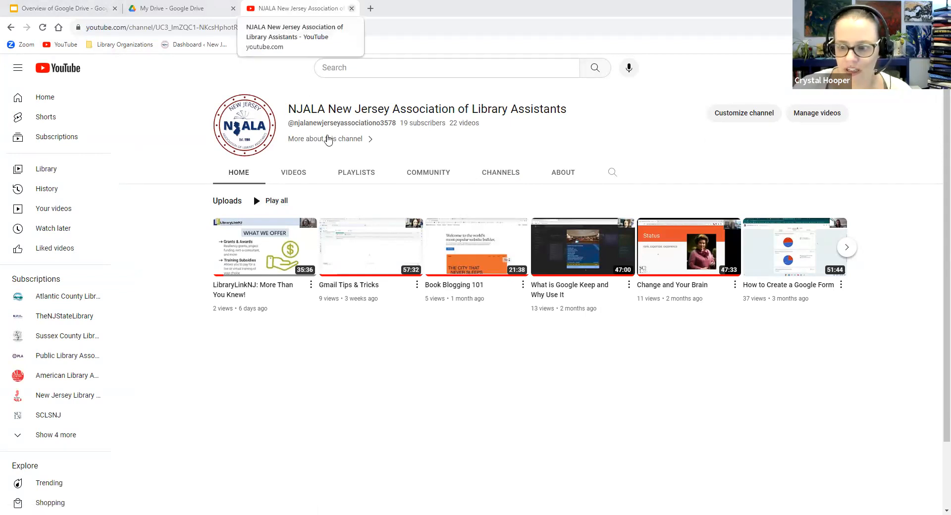
{"action": "key", "text": "ctrl+w"}
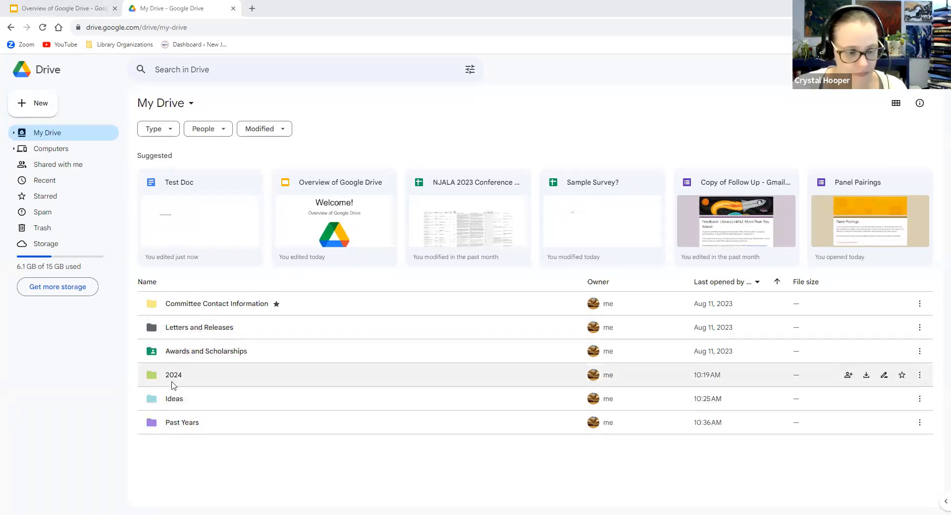
Open Test Doc via Past Years › 2023 › Virtual Presentations › September 2023 › 9/7/23
{"action": "double_click", "coordinate": [180, 424]}
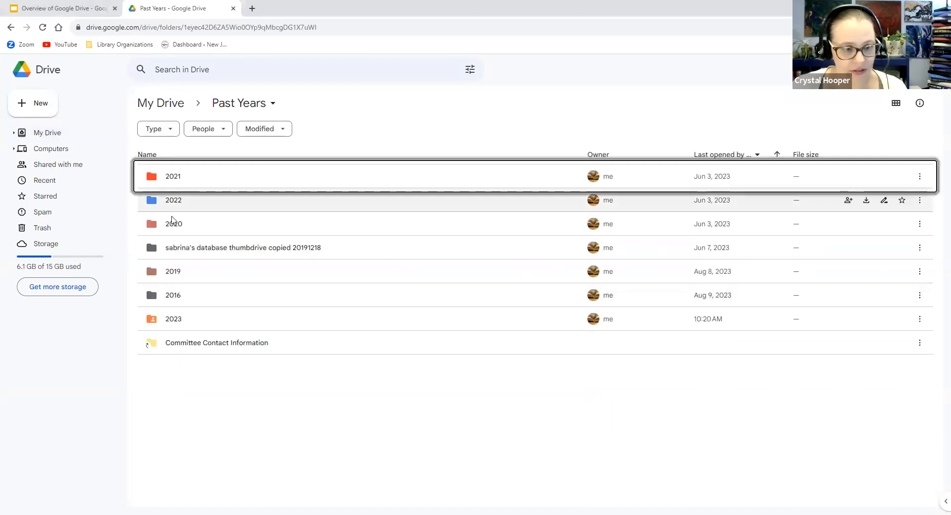
{"action": "left_click", "coordinate": [178, 320]}
{"action": "double_click", "coordinate": [178, 321]}
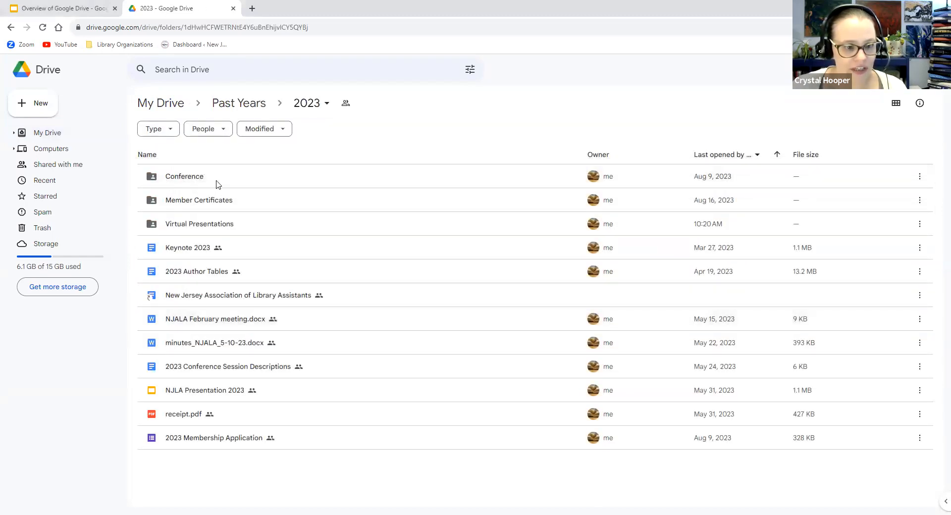
{"action": "left_click", "coordinate": [197, 223]}
{"action": "double_click", "coordinate": [196, 223]}
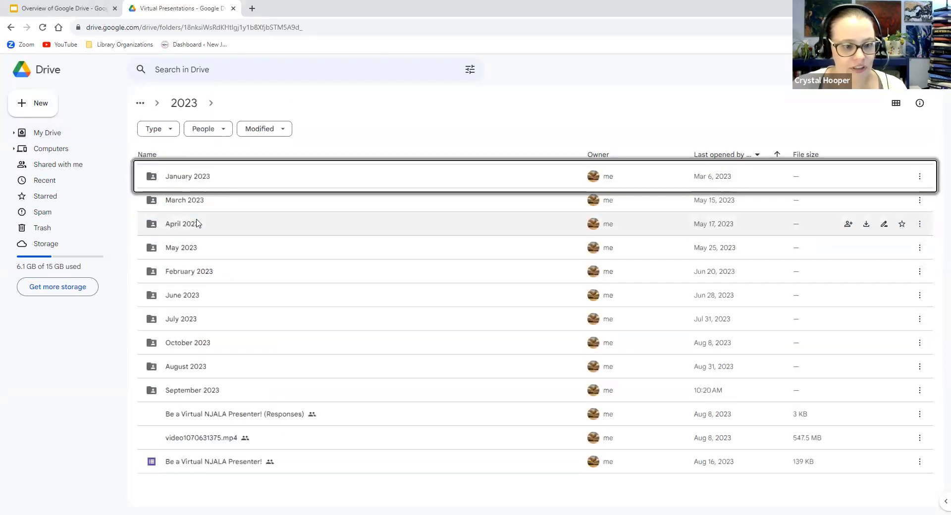
{"action": "left_click", "coordinate": [182, 391]}
{"action": "double_click", "coordinate": [181, 390]}
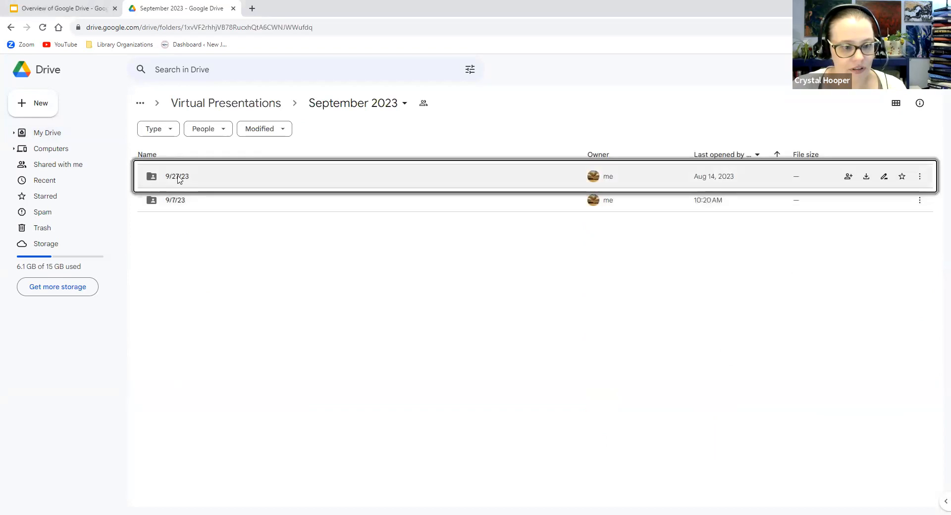
{"action": "left_click", "coordinate": [175, 204]}
{"action": "double_click", "coordinate": [175, 203]}
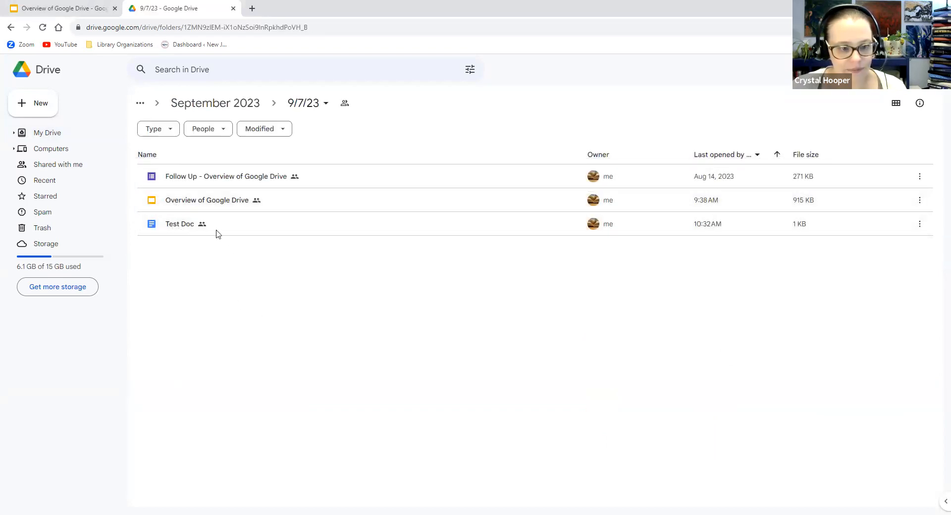
{"action": "double_click", "coordinate": [179, 227]}
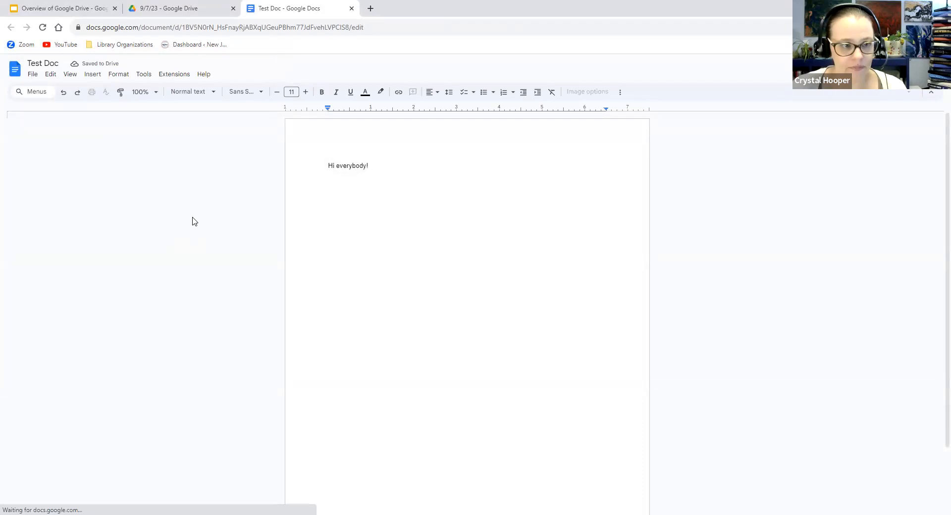
Append ' for 9/7 presentation' to the Test Doc title, then close the document tab
{"action": "left_click", "coordinate": [43, 63]}
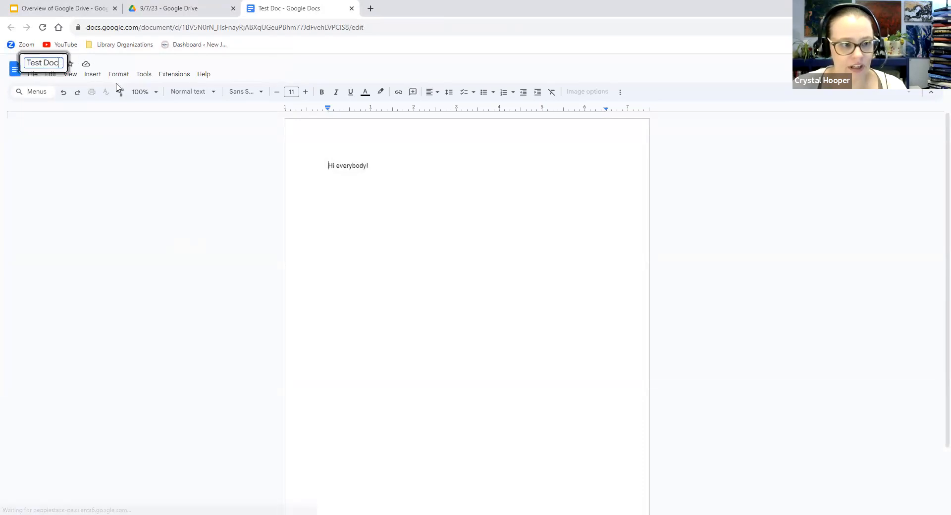
{"action": "type", "text": "for 9/"}
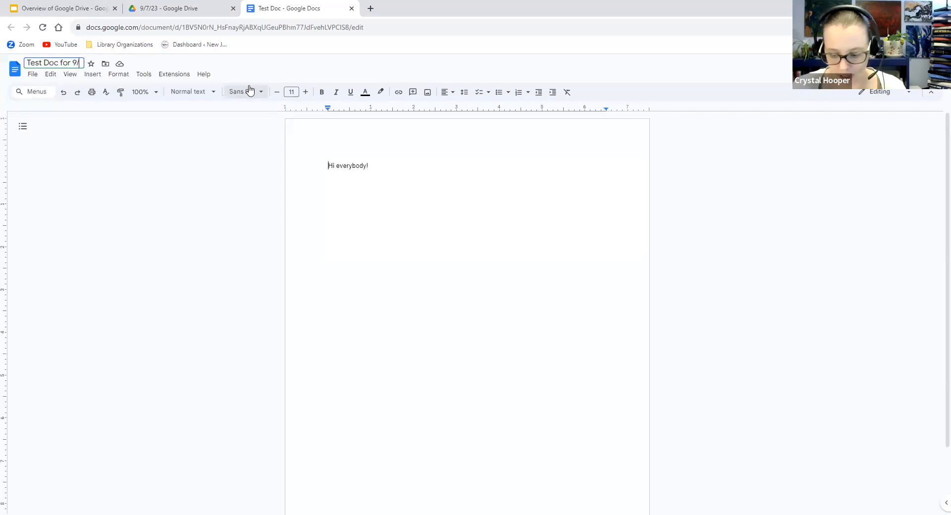
{"action": "type", "text": "7 prese"}
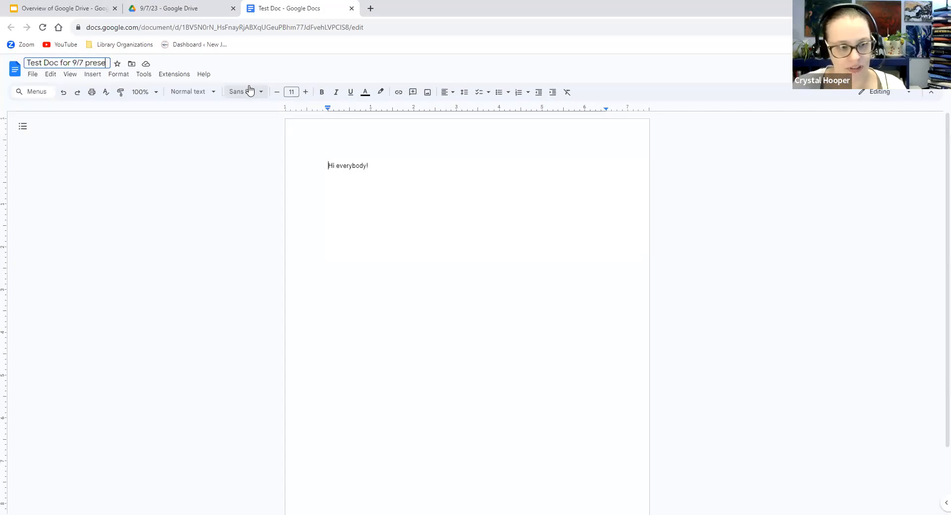
{"action": "type", "text": "ntation"}
{"action": "key", "text": "Return"}
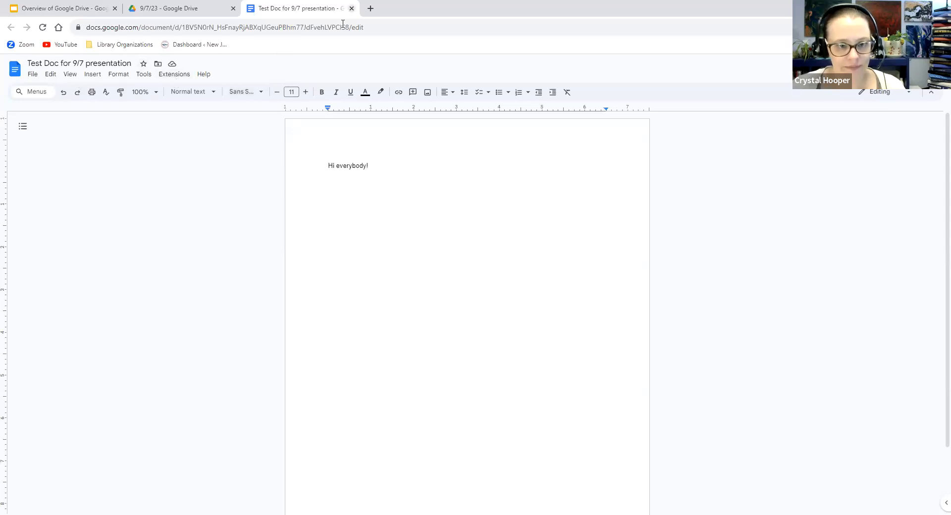
{"action": "left_click", "coordinate": [352, 8]}
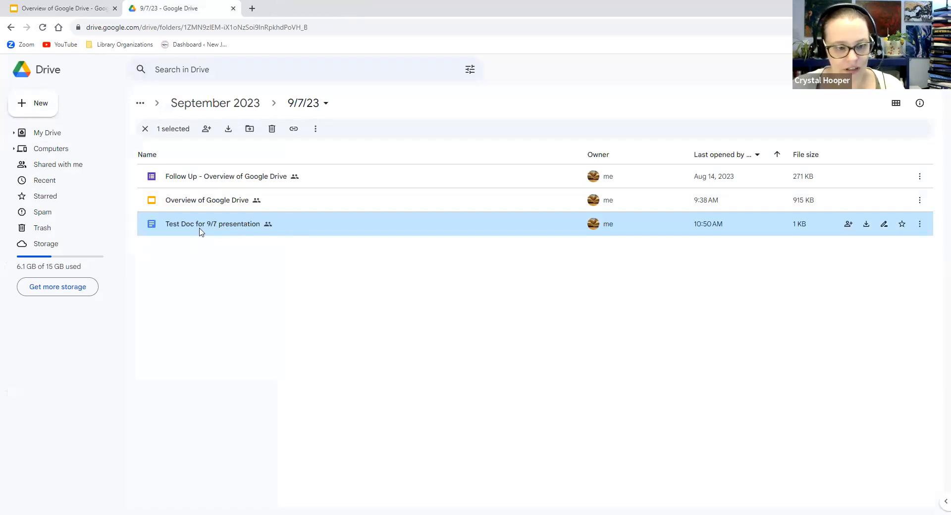
Open the document's Rename box twice, keeping the name 'Test Doc for 9/7 presentation'
{"action": "right_click", "coordinate": [231, 227]}
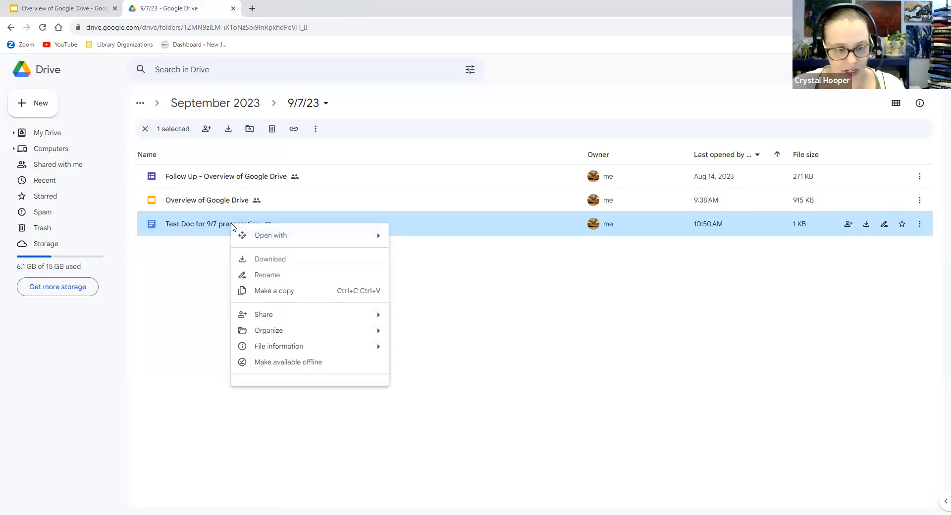
{"action": "left_click", "coordinate": [266, 276]}
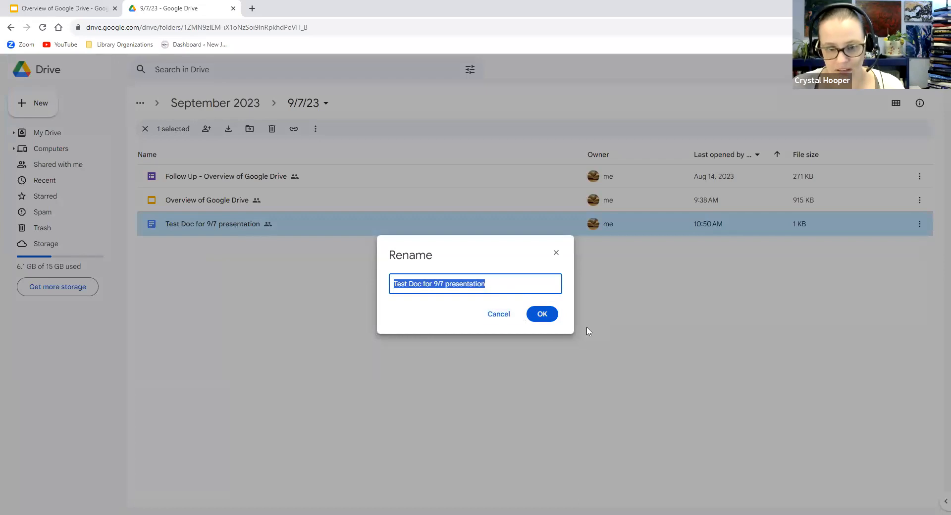
{"action": "left_click", "coordinate": [556, 317]}
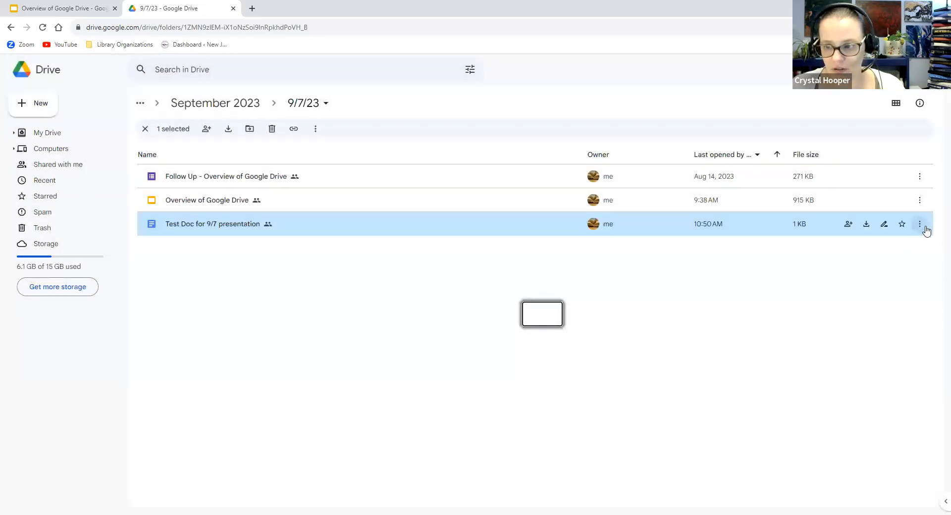
{"action": "left_click", "coordinate": [884, 226]}
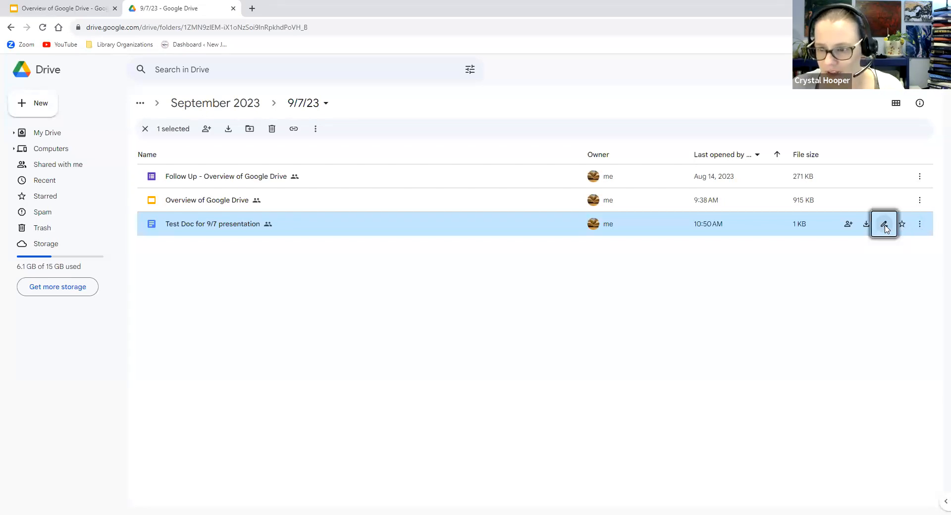
{"action": "left_click", "coordinate": [557, 253]}
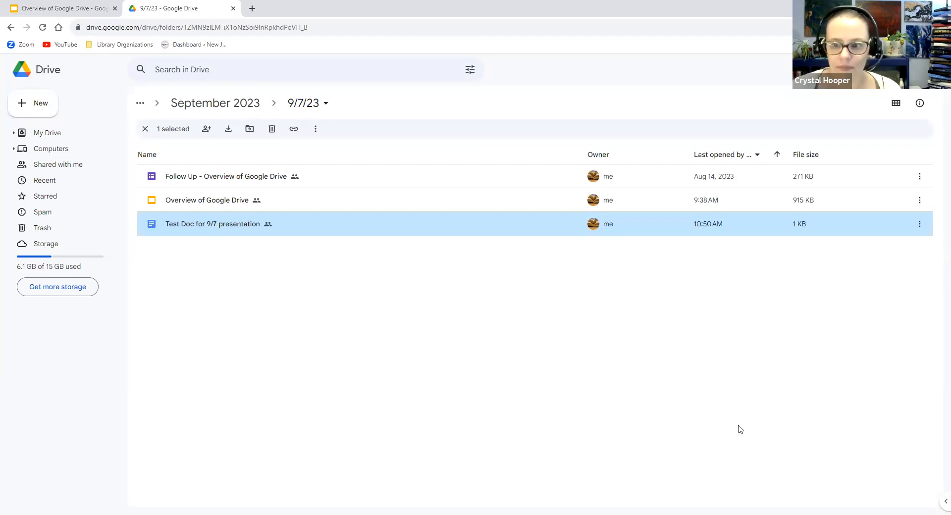
Reverse the file list's sort order, review the sort options, and return to My Drive
{"action": "left_click", "coordinate": [777, 154]}
{"action": "left_click", "coordinate": [757, 155]}
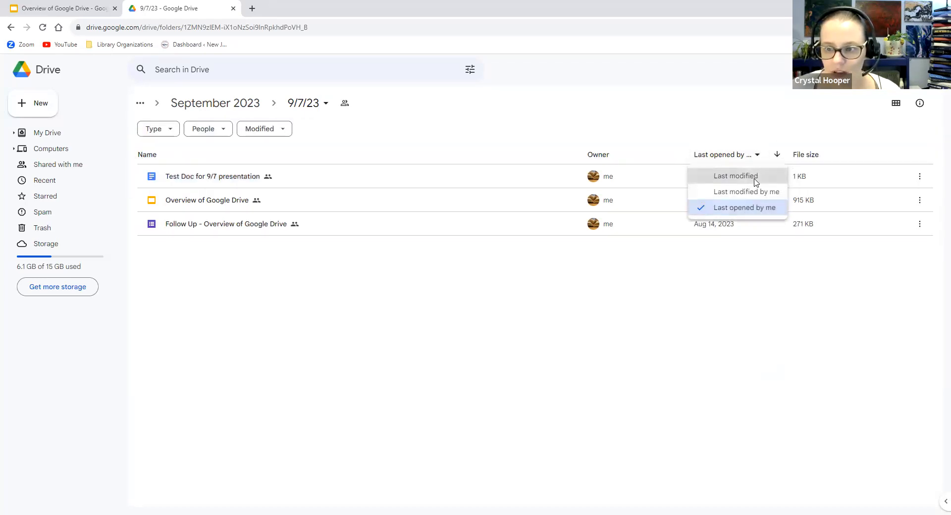
{"action": "left_click", "coordinate": [40, 66]}
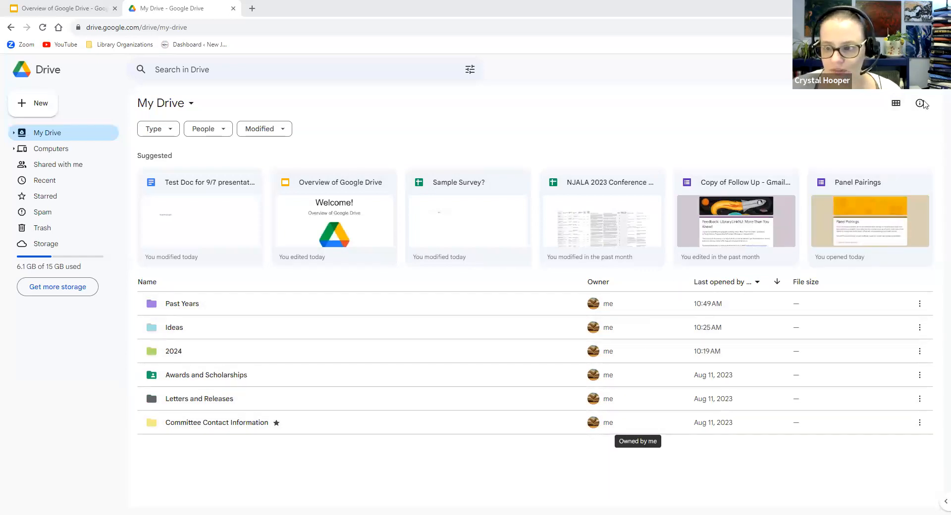
Switch to grid layout and open Past Years › 2023 › Virtual Presentations › May 2023 › Yoga+Meditation
{"action": "left_click", "coordinate": [896, 104]}
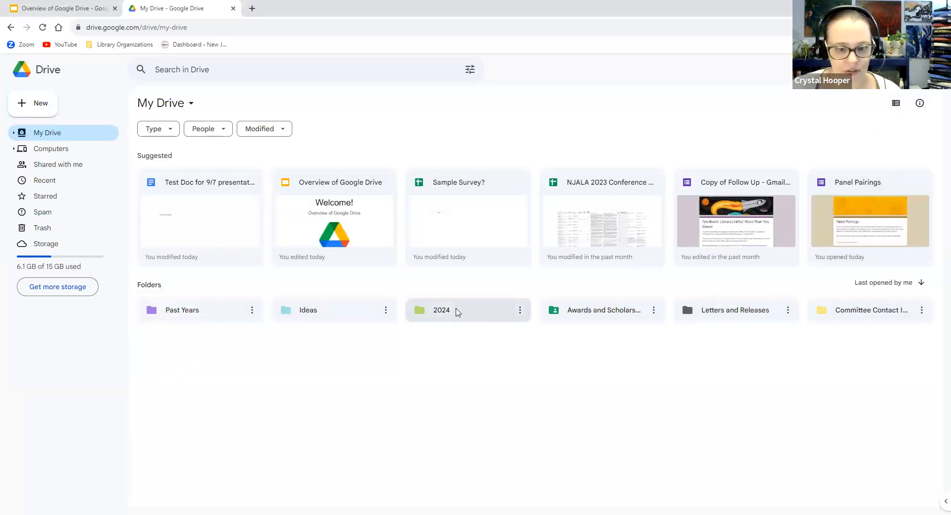
{"action": "double_click", "coordinate": [458, 312]}
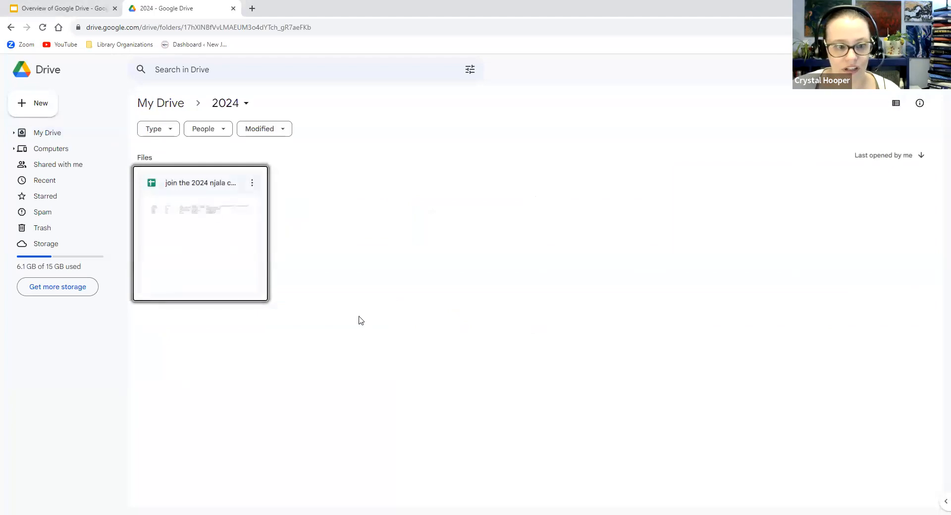
{"action": "left_click", "coordinate": [11, 27]}
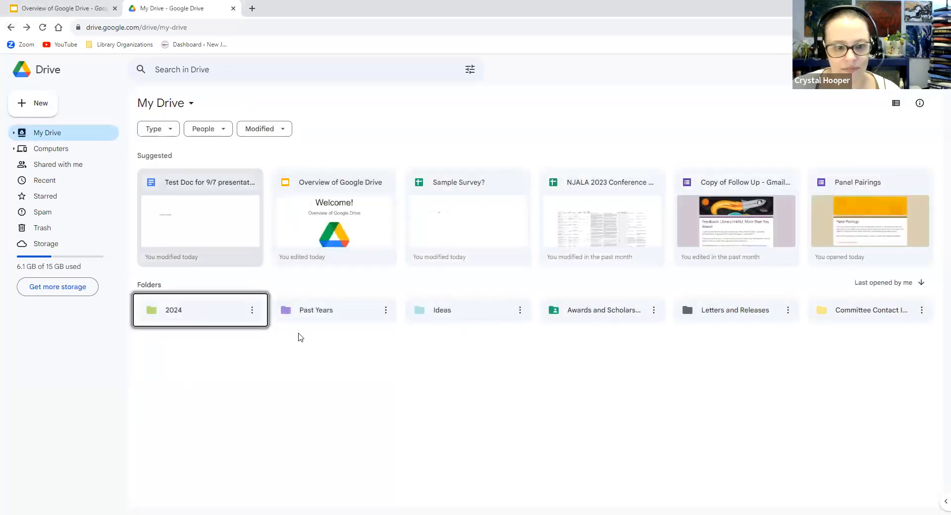
{"action": "double_click", "coordinate": [329, 310]}
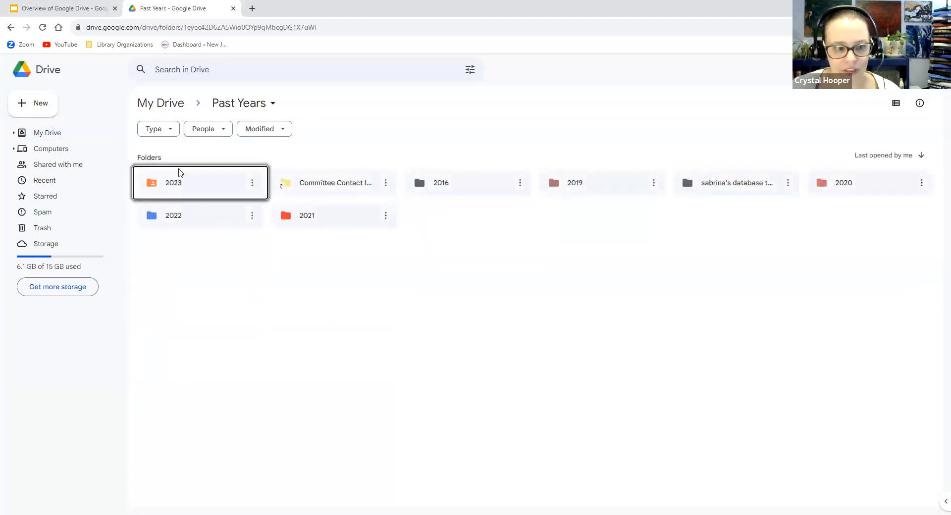
{"action": "double_click", "coordinate": [180, 172]}
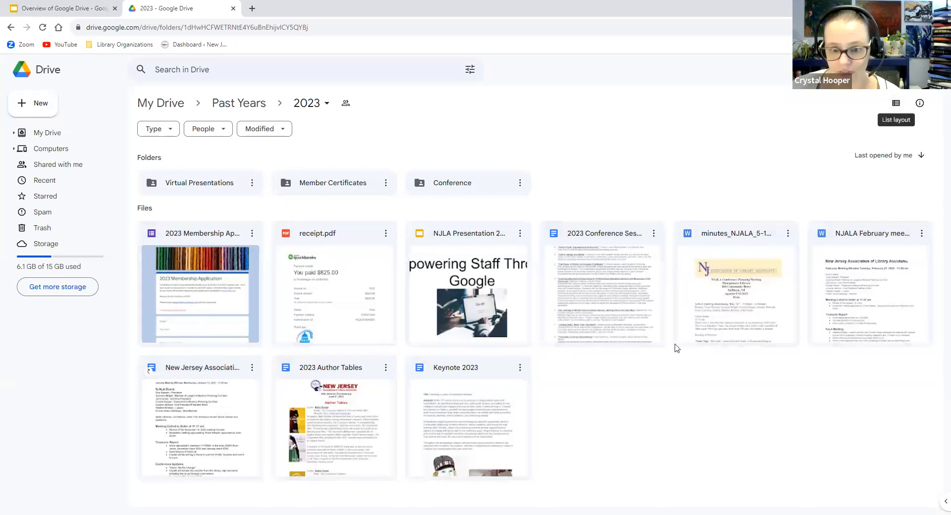
{"action": "double_click", "coordinate": [227, 184]}
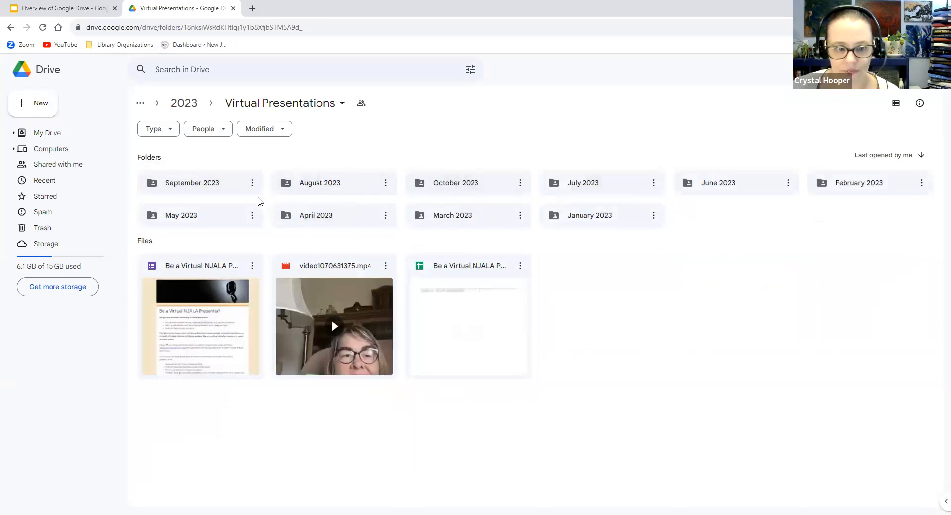
{"action": "double_click", "coordinate": [203, 221]}
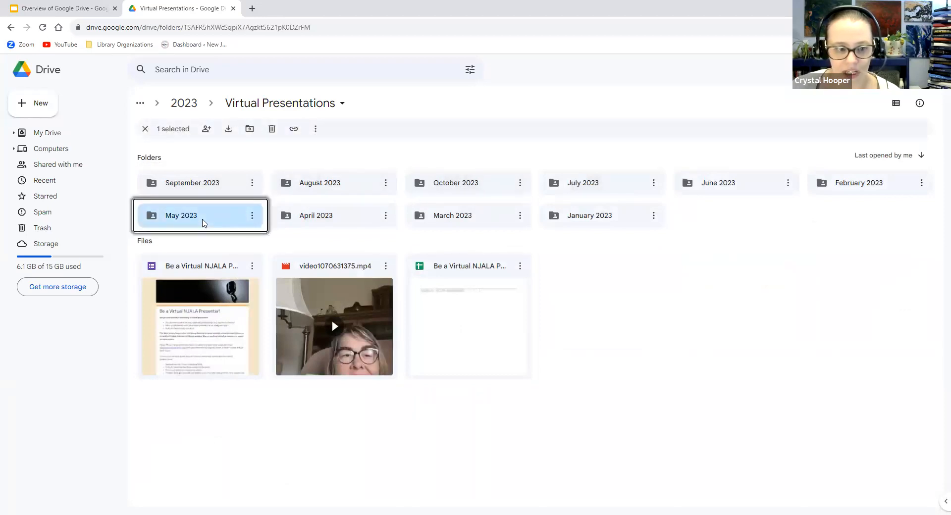
{"action": "double_click", "coordinate": [203, 193]}
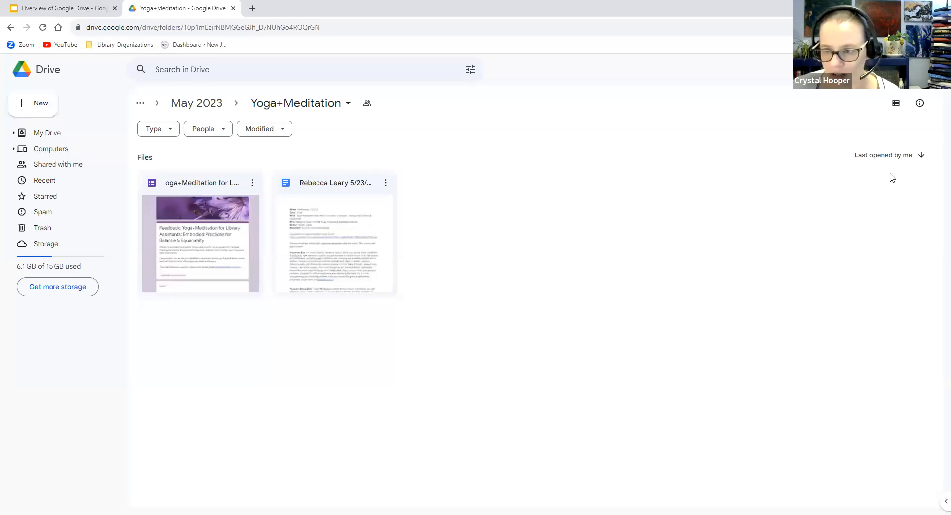
Reverse the Yoga+Meditation file order and review the folder's details panel
{"action": "left_click", "coordinate": [921, 157]}
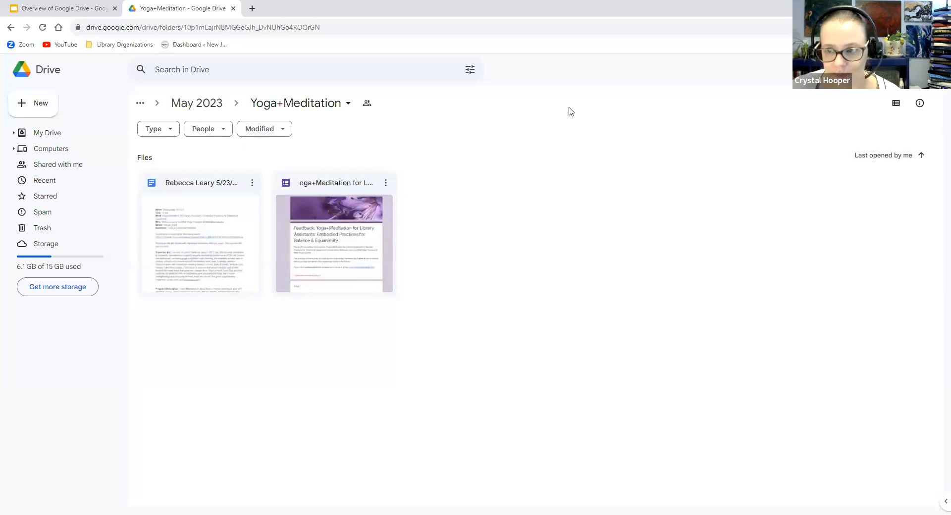
{"action": "left_click", "coordinate": [920, 104]}
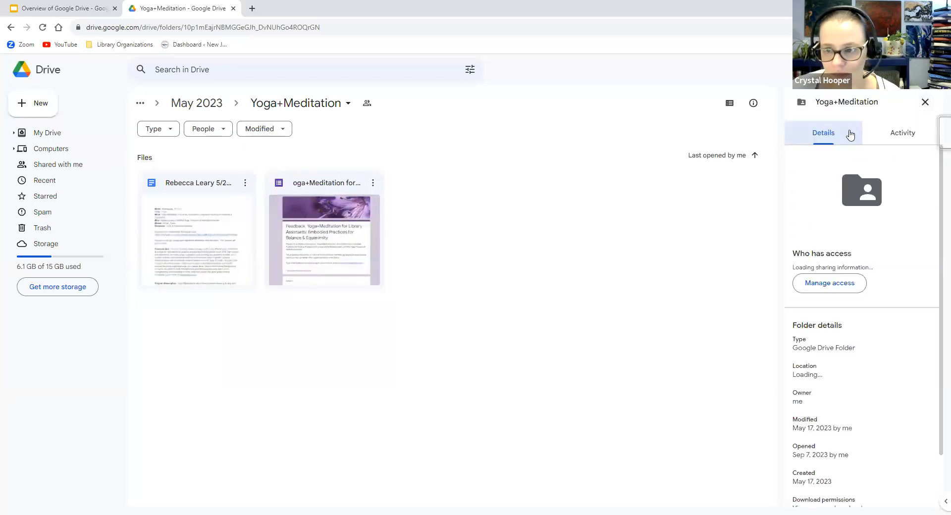
{"action": "scroll", "coordinate": [846, 223], "scroll_direction": "down", "scroll_amount": 2}
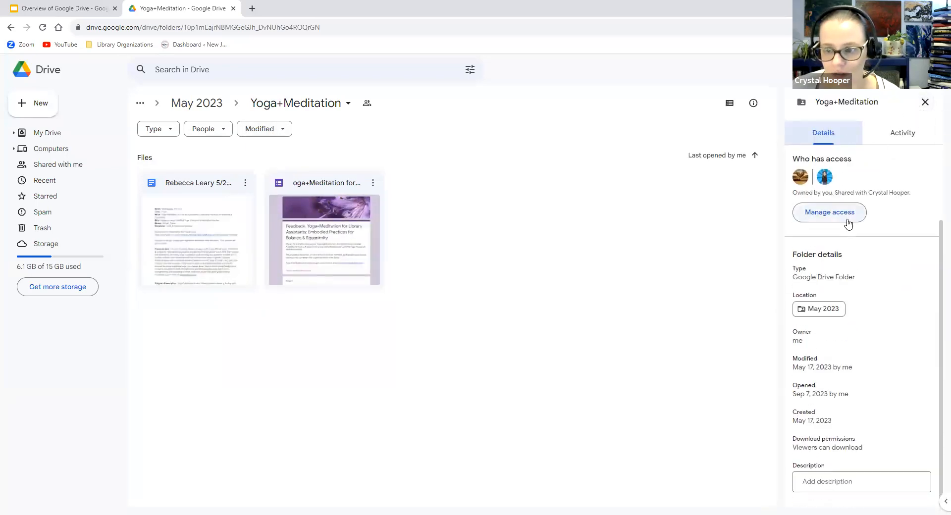
{"action": "left_click", "coordinate": [925, 102]}
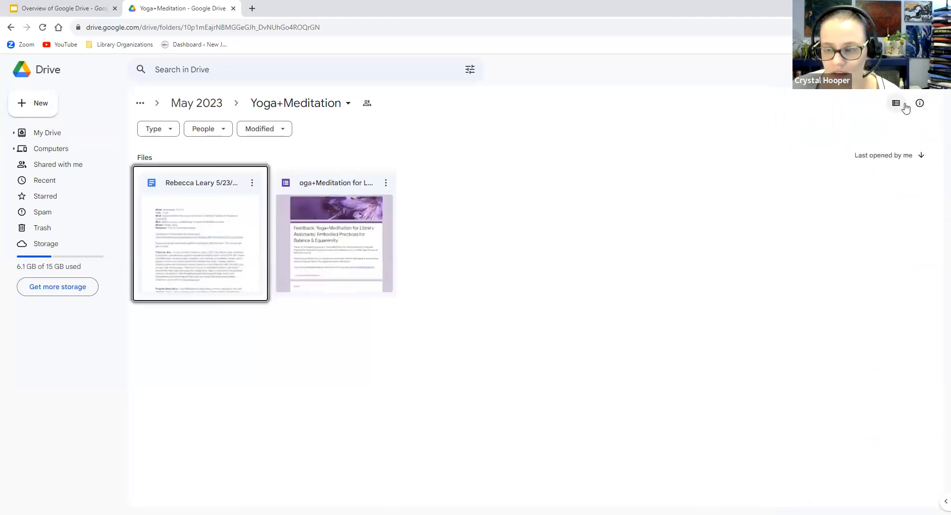
Reverse the My Drive folder order on the home page, then open Past Years › 2023 › Conference
{"action": "left_click", "coordinate": [48, 75]}
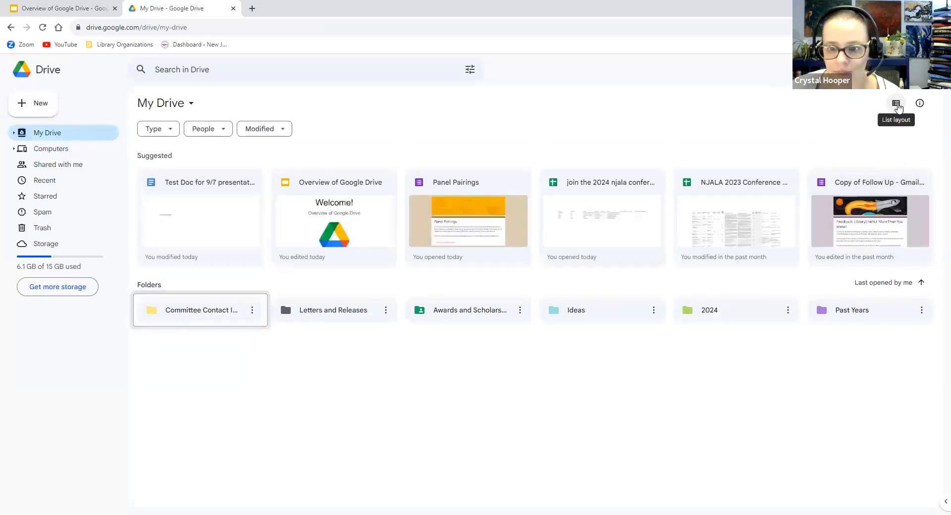
{"action": "left_click", "coordinate": [921, 284]}
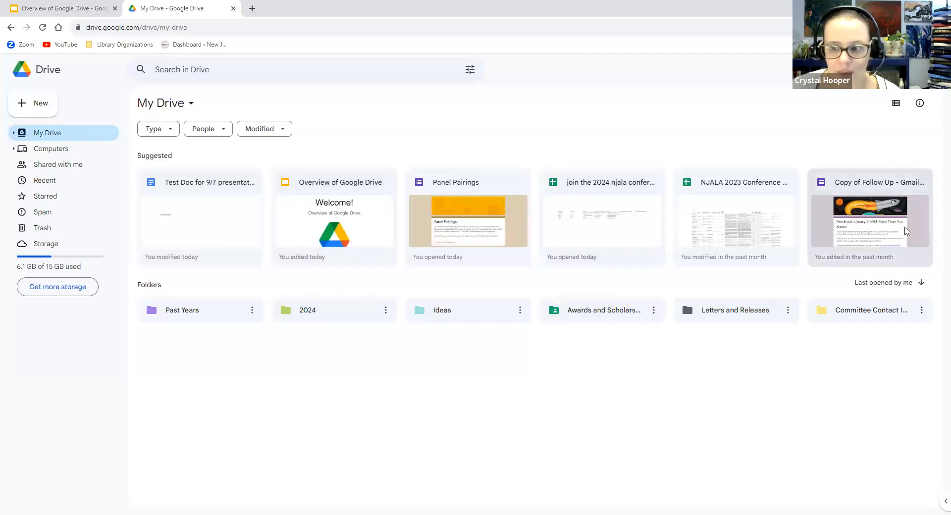
{"action": "double_click", "coordinate": [158, 314]}
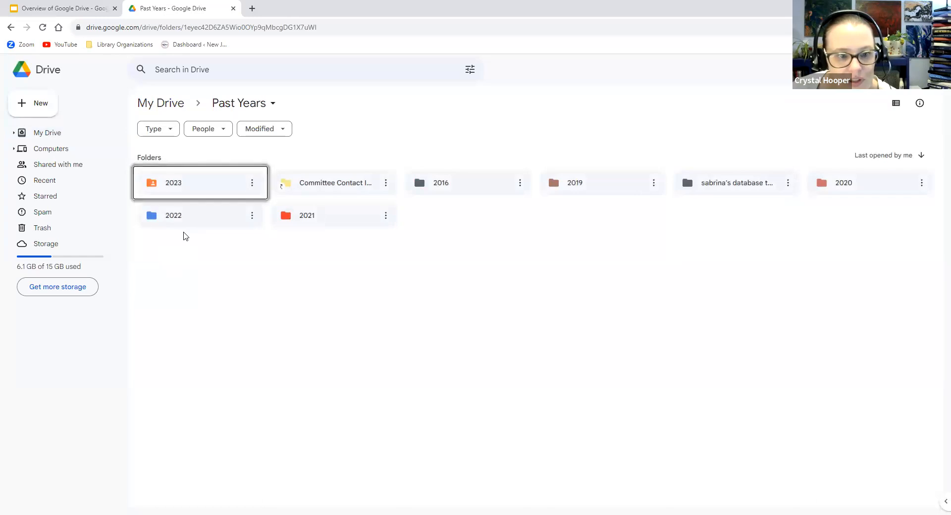
{"action": "double_click", "coordinate": [207, 191]}
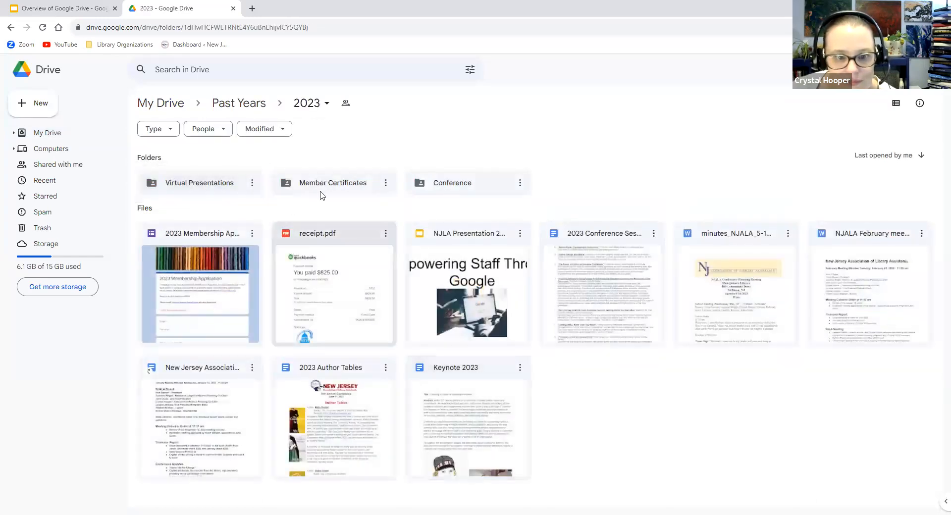
{"action": "double_click", "coordinate": [466, 184]}
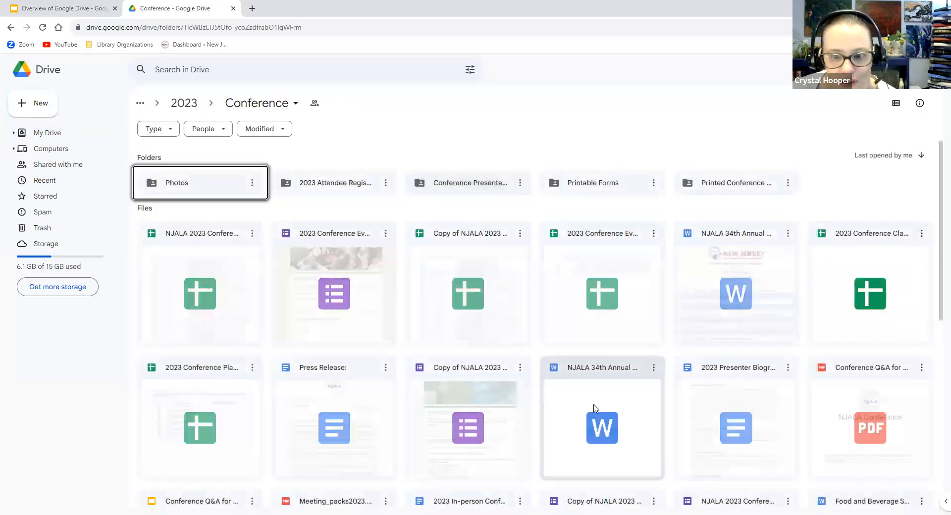
Toggle the Conference folder's sort direction back, scroll its contents, and switch to list layout
{"action": "left_click", "coordinate": [921, 155]}
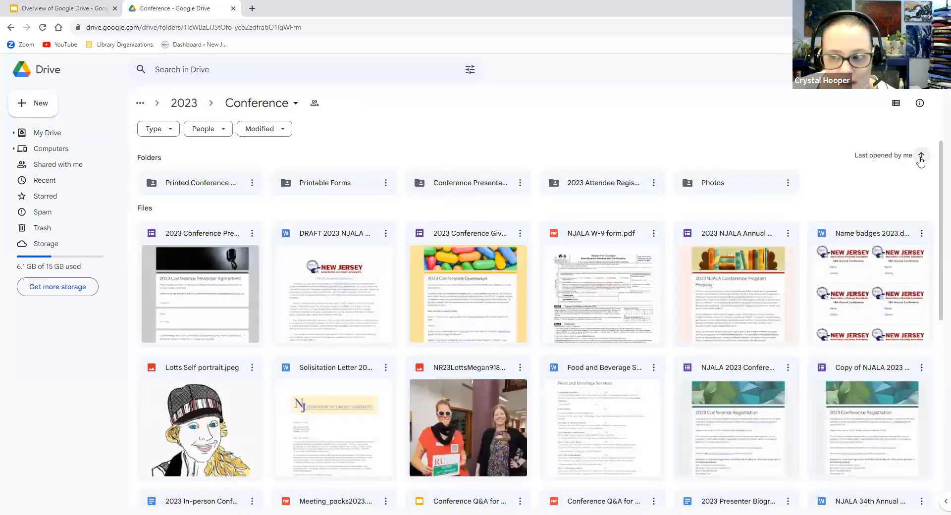
{"action": "left_click", "coordinate": [920, 158]}
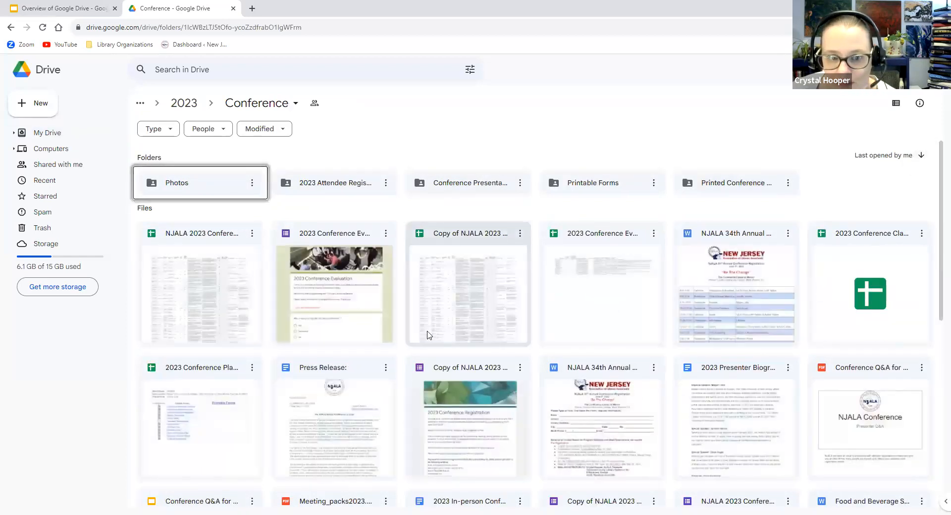
{"action": "scroll", "coordinate": [424, 336], "scroll_direction": "down", "scroll_amount": 5}
{"action": "scroll", "coordinate": [748, 254], "scroll_direction": "down", "scroll_amount": 3}
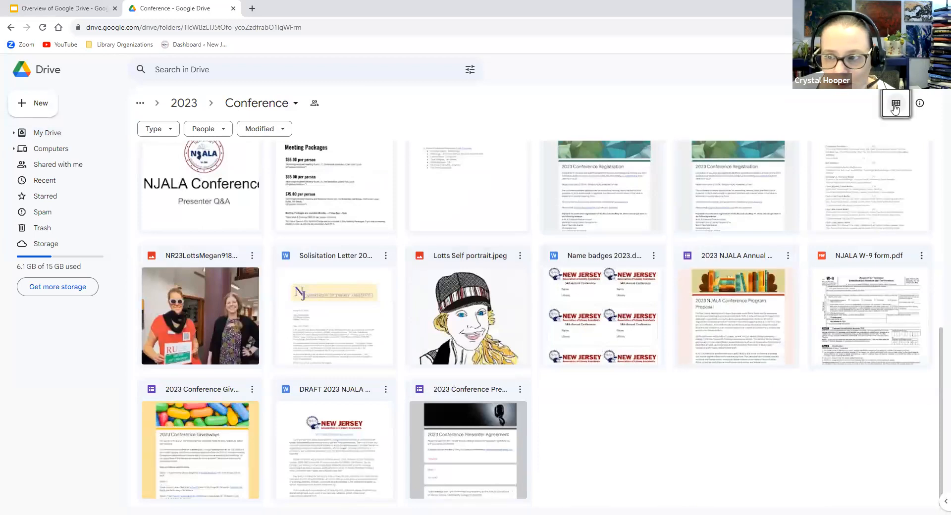
{"action": "left_click", "coordinate": [894, 108]}
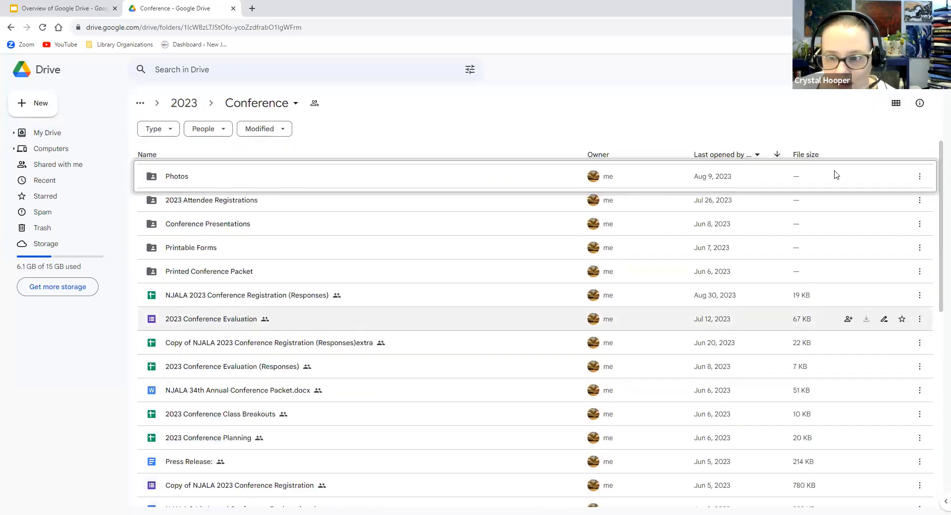
Look through the sort and Type filter options without changing them, then open Drive Settings
{"action": "left_click", "coordinate": [757, 155]}
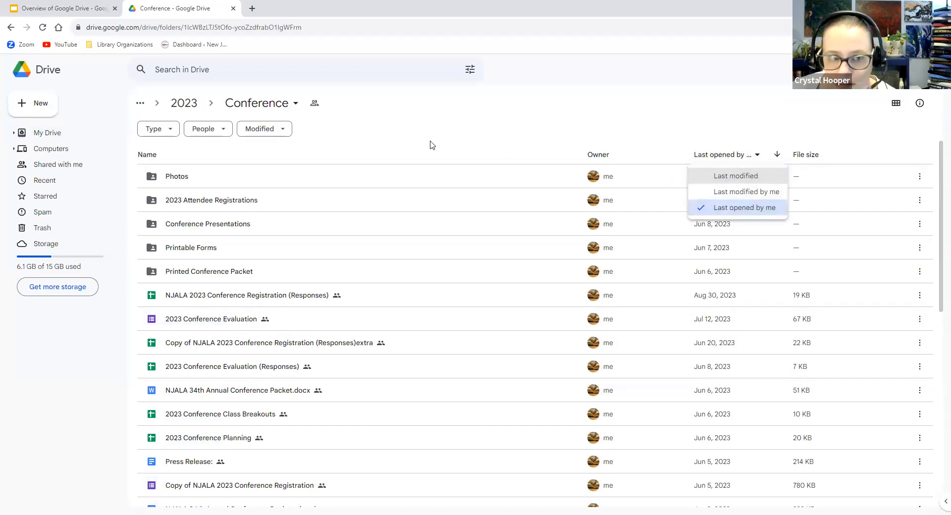
{"action": "key", "text": "Escape"}
{"action": "left_click", "coordinate": [157, 129]}
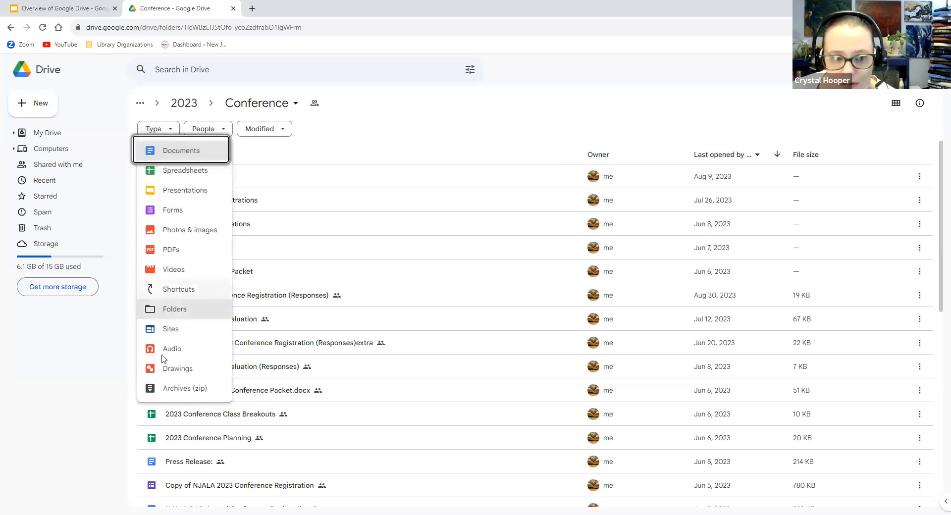
{"action": "left_click", "coordinate": [381, 129]}
{"action": "scroll", "coordinate": [516, 227], "scroll_direction": "down", "scroll_amount": 8}
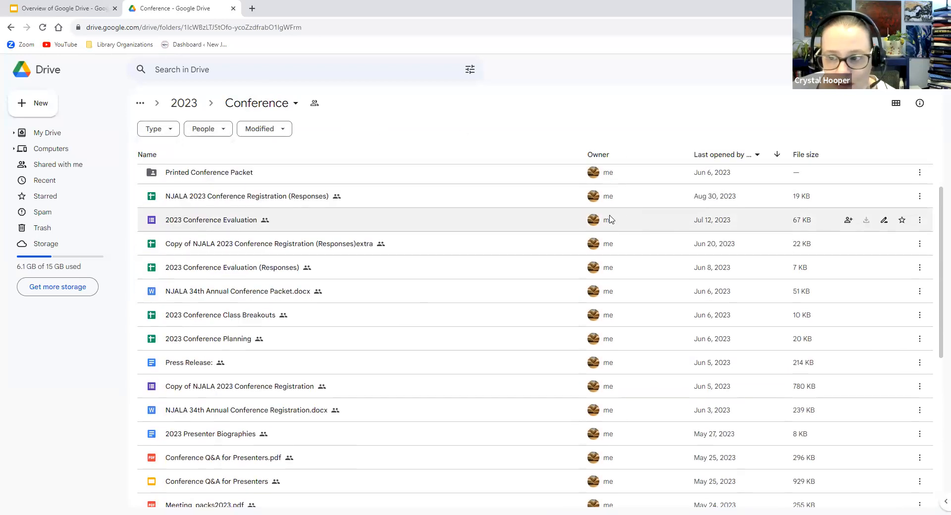
{"action": "scroll", "coordinate": [578, 218], "scroll_direction": "up", "scroll_amount": 4}
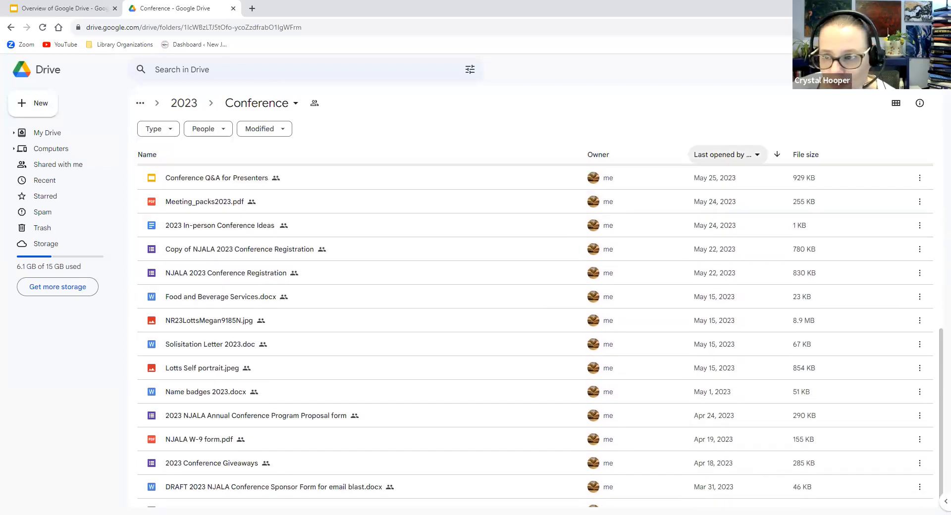
{"action": "left_click", "coordinate": [881, 69]}
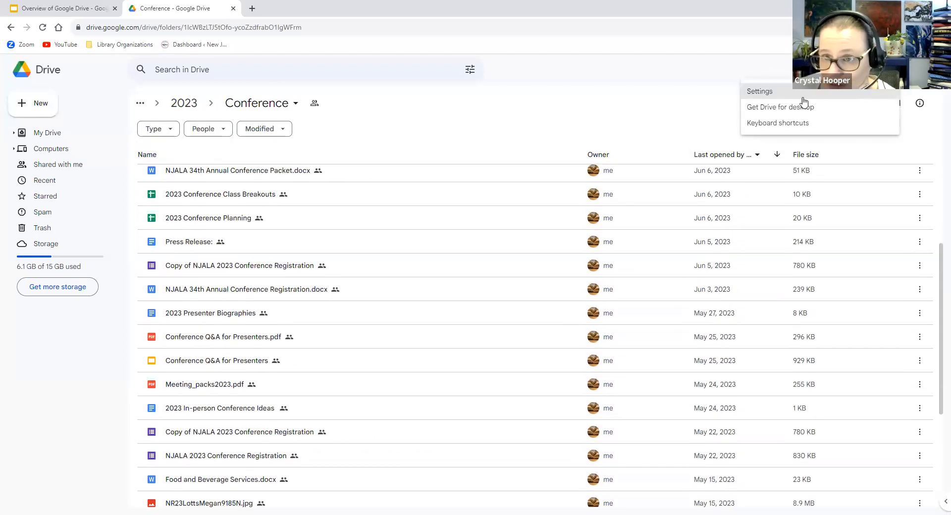
{"action": "left_click", "coordinate": [769, 94]}
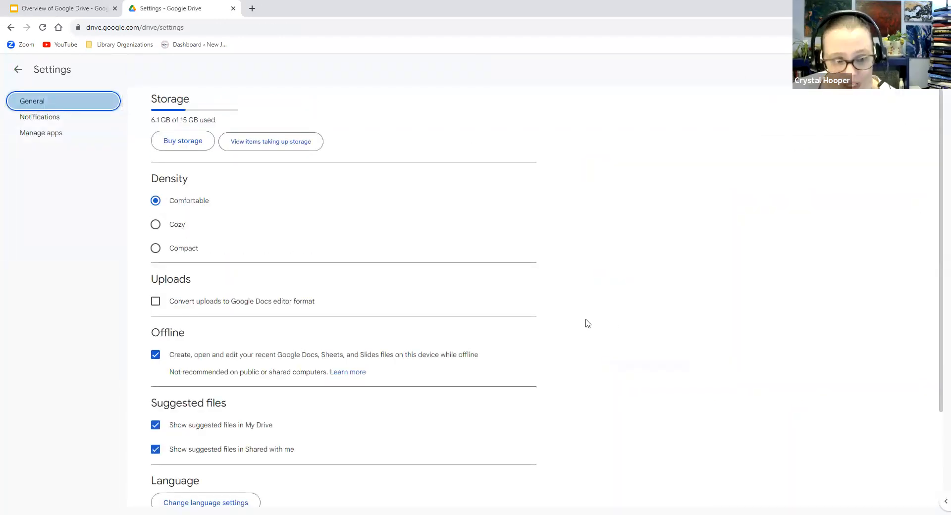
Review the General, Notifications and Manage apps settings sections, then open a new browser tab
{"action": "scroll", "coordinate": [495, 330], "scroll_direction": "down", "scroll_amount": 3}
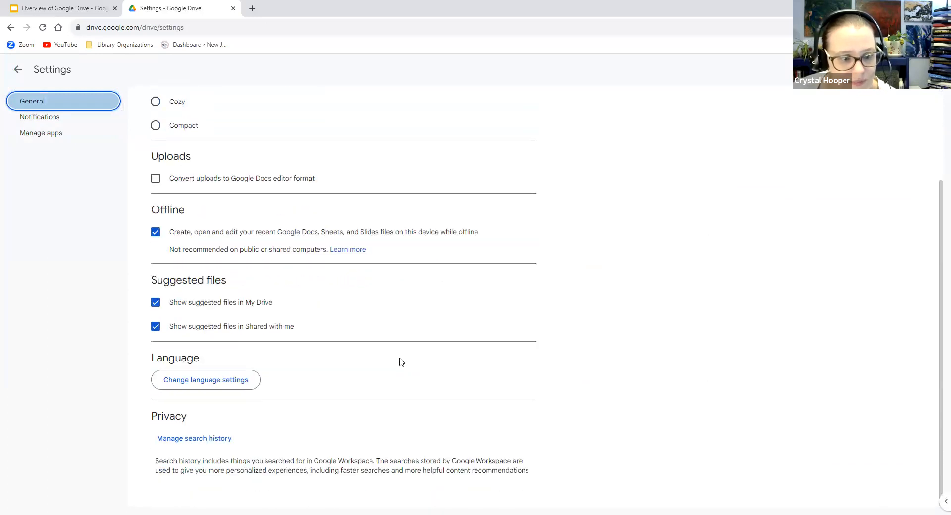
{"action": "scroll", "coordinate": [362, 376], "scroll_direction": "up", "scroll_amount": 3}
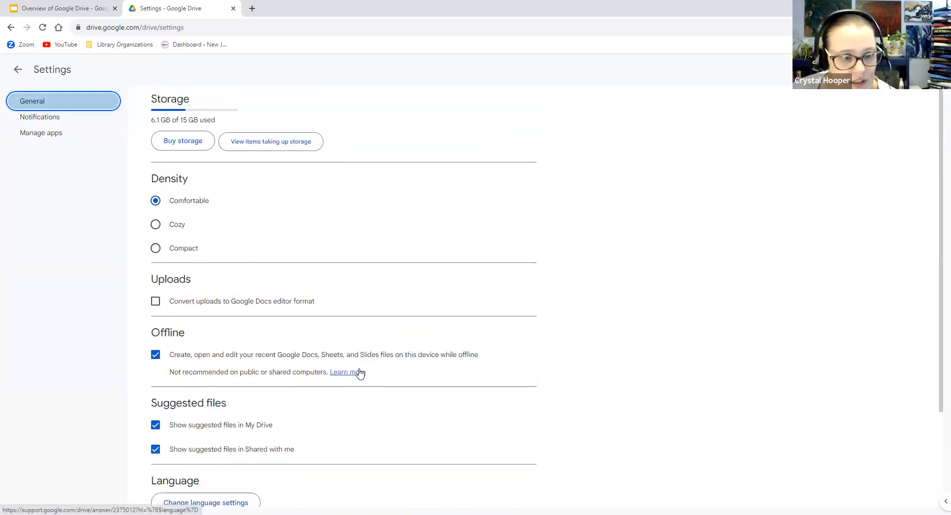
{"action": "left_click", "coordinate": [29, 119]}
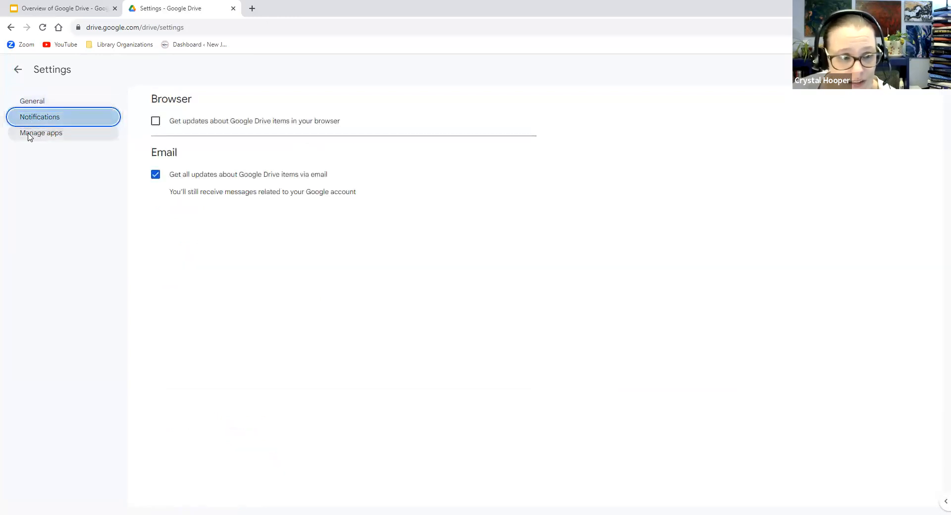
{"action": "left_click", "coordinate": [29, 136]}
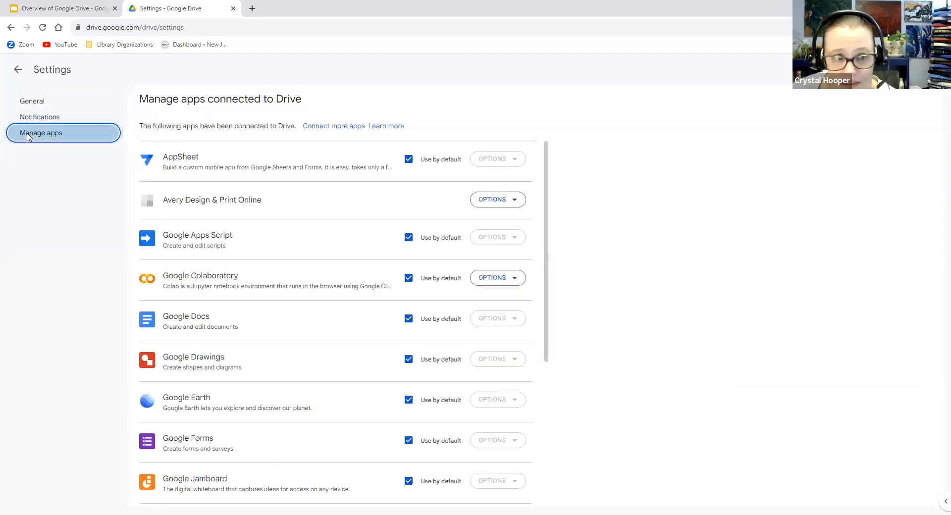
{"action": "left_click", "coordinate": [252, 9]}
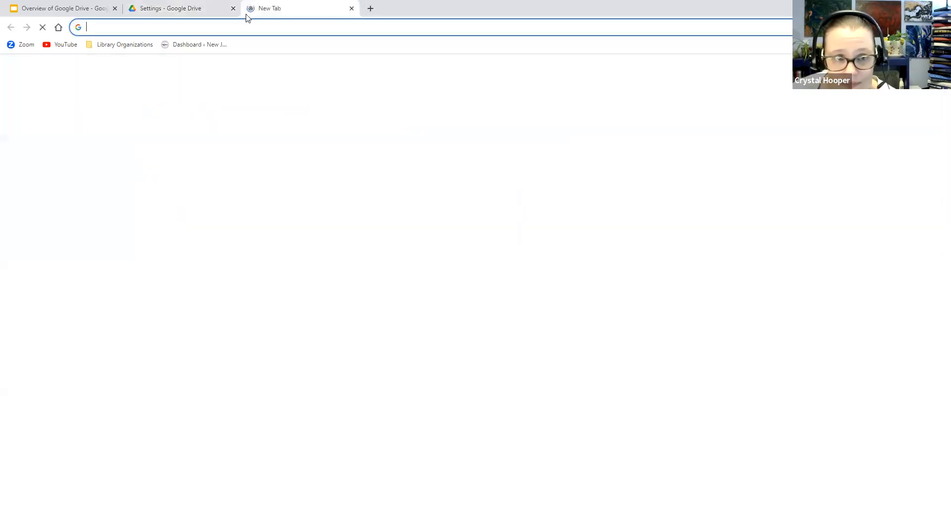
Search 'can i view my google drive alphabetically' and open the Drive Help article 'View & reorder your files and folders'
{"action": "left_click", "coordinate": [426, 202]}
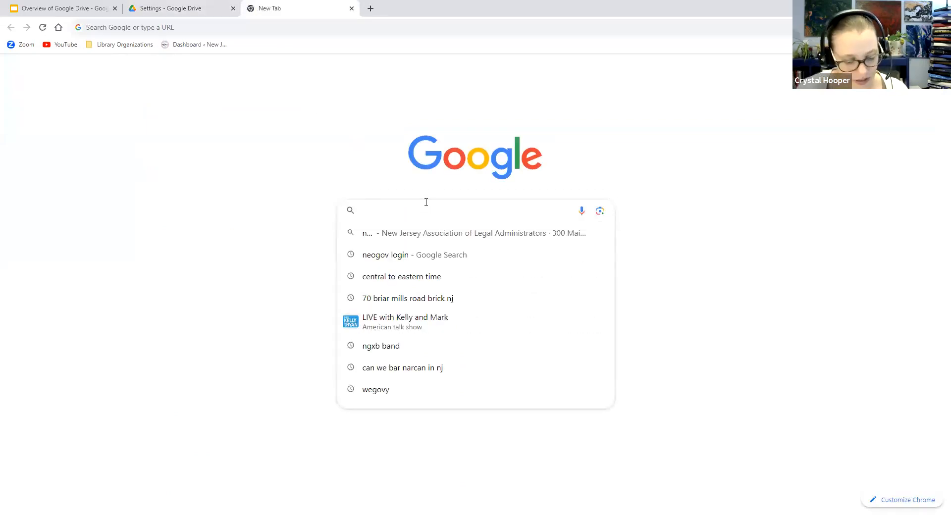
{"action": "type", "text": "can i view my google drive alpha"}
{"action": "left_click", "coordinate": [495, 276]}
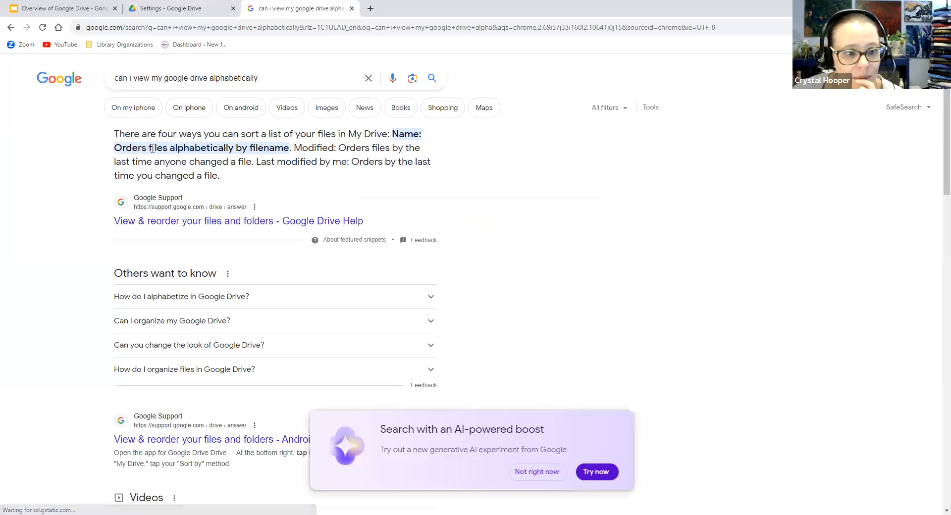
{"action": "left_click", "coordinate": [202, 220]}
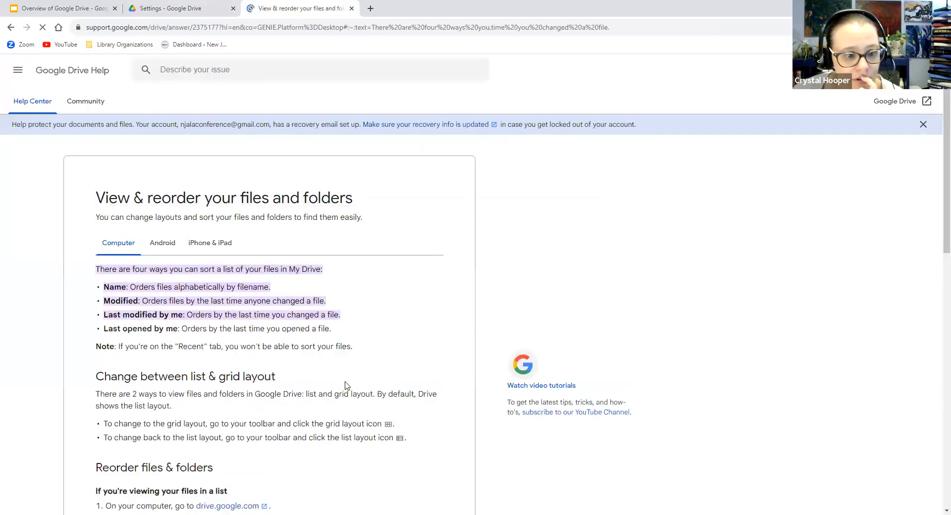
{"action": "scroll", "coordinate": [345, 389], "scroll_direction": "down", "scroll_amount": 3}
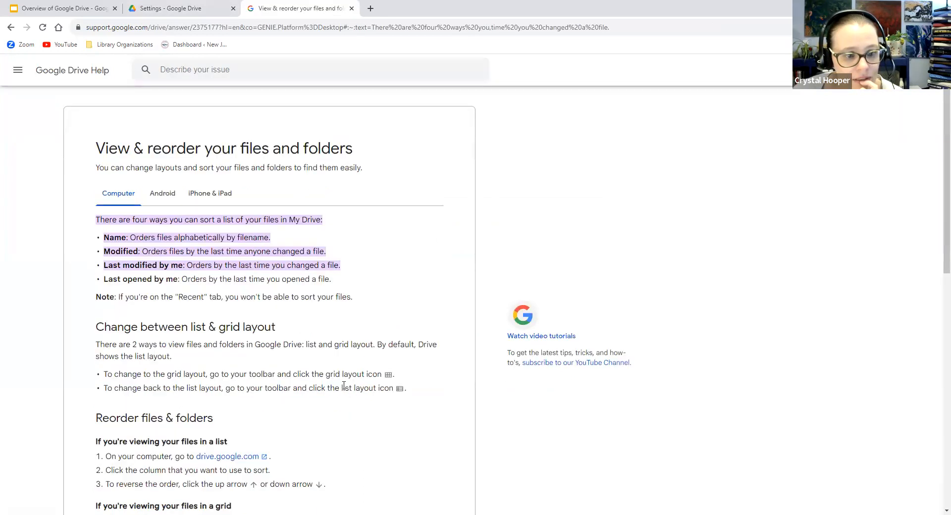
{"action": "scroll", "coordinate": [345, 385], "scroll_direction": "up", "scroll_amount": 3}
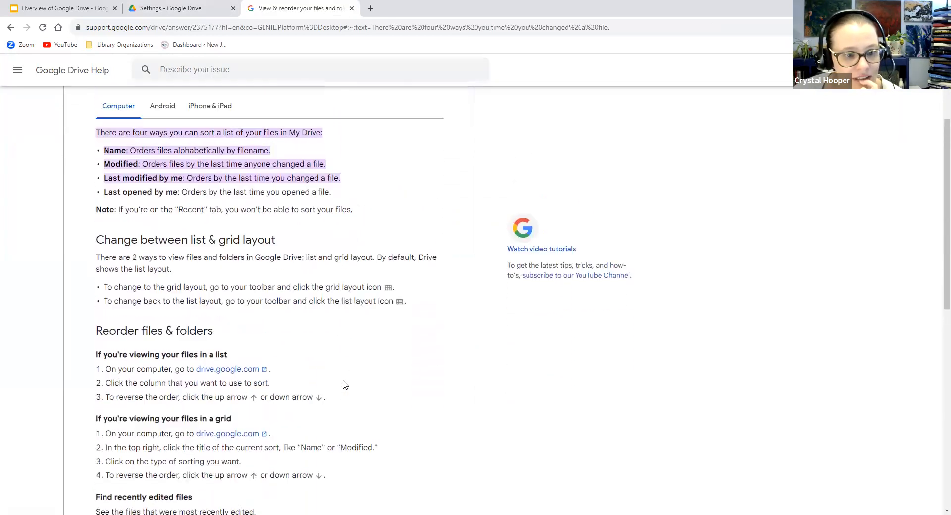